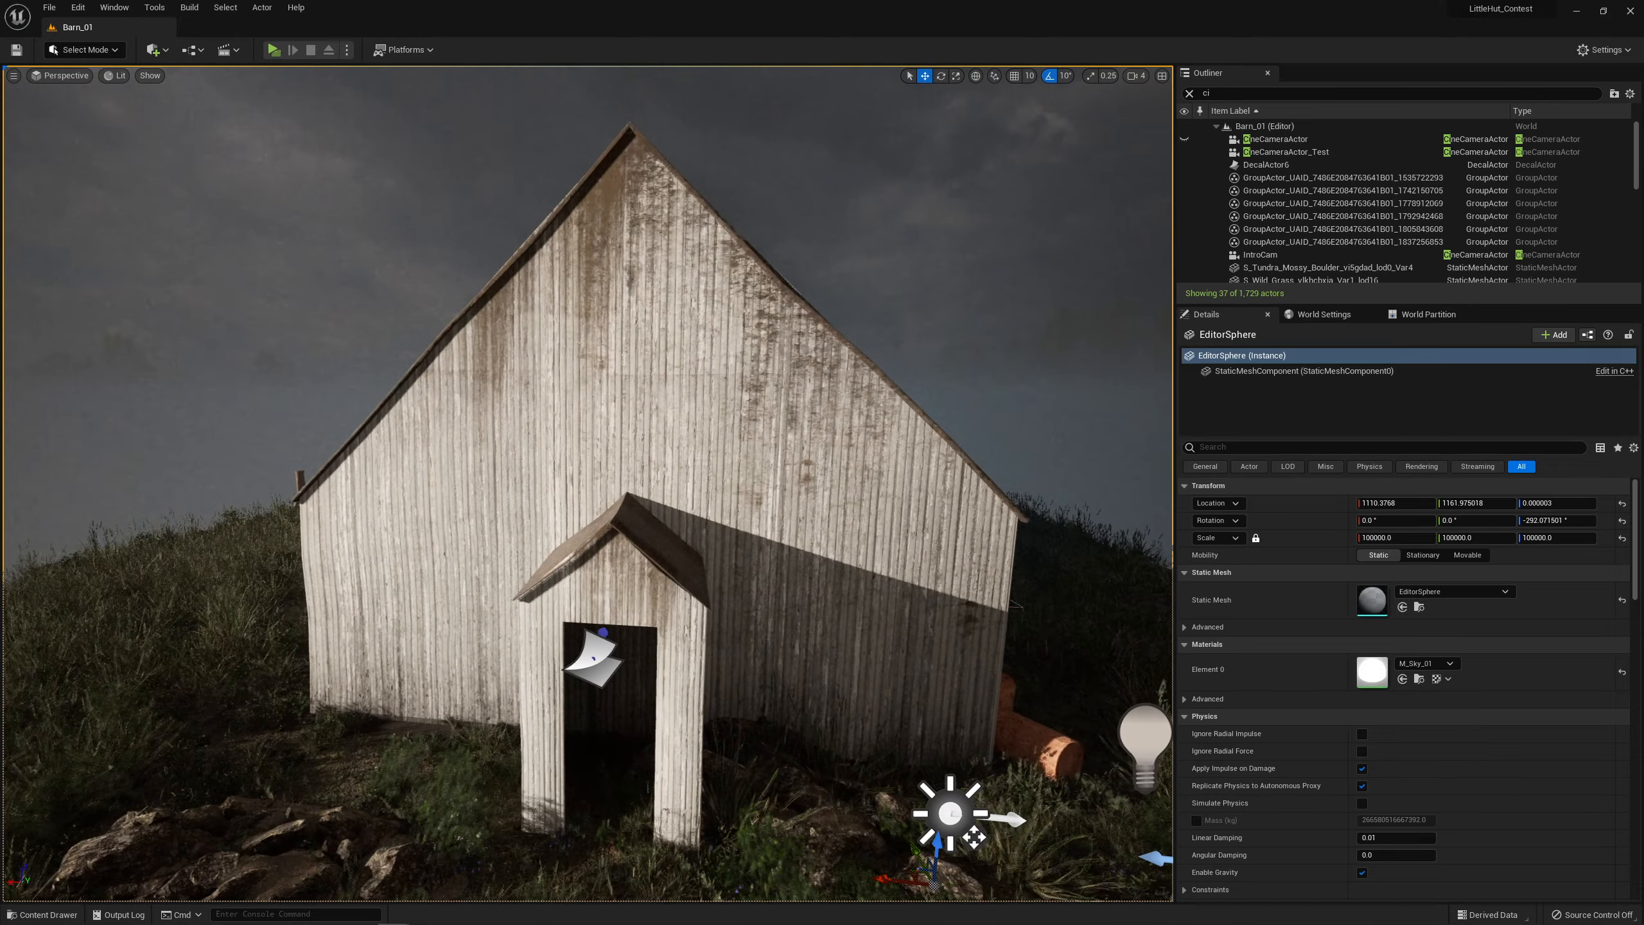
- Select the barn's entrance mesh and main roof mesh in turn and inspect the front of the building up close
click(739, 512)
right_drag(739, 518, 673, 580)
click(740, 518)
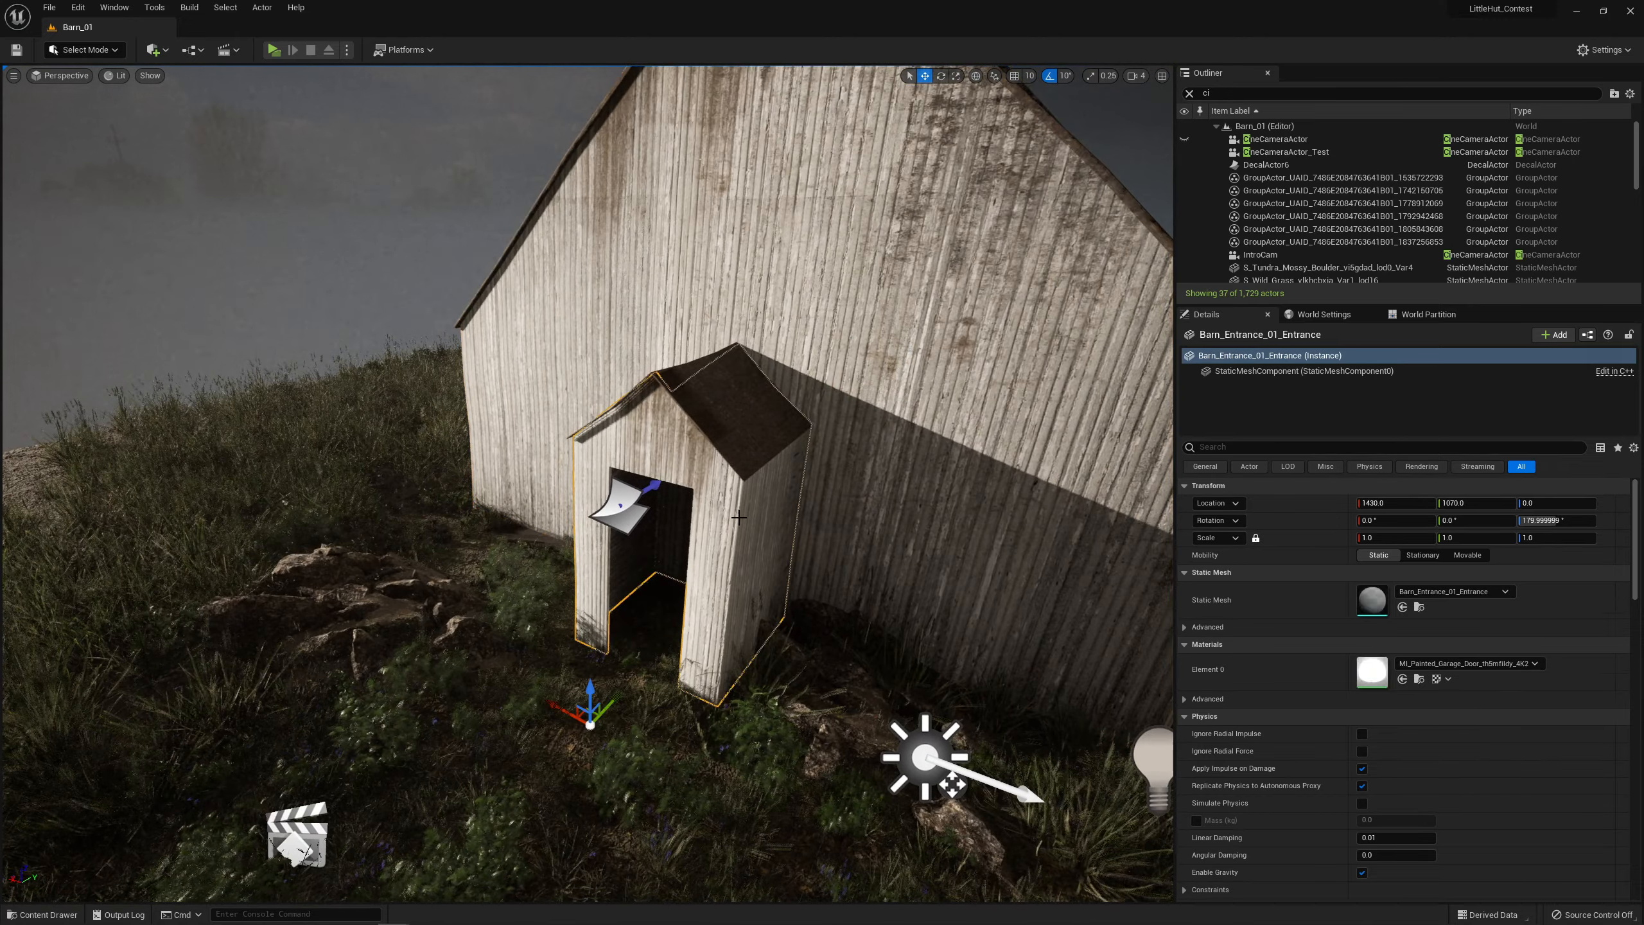
click(754, 420)
right_drag(846, 469, 895, 462)
click(858, 447)
key(d)
key(w)
key(a)
key(q)
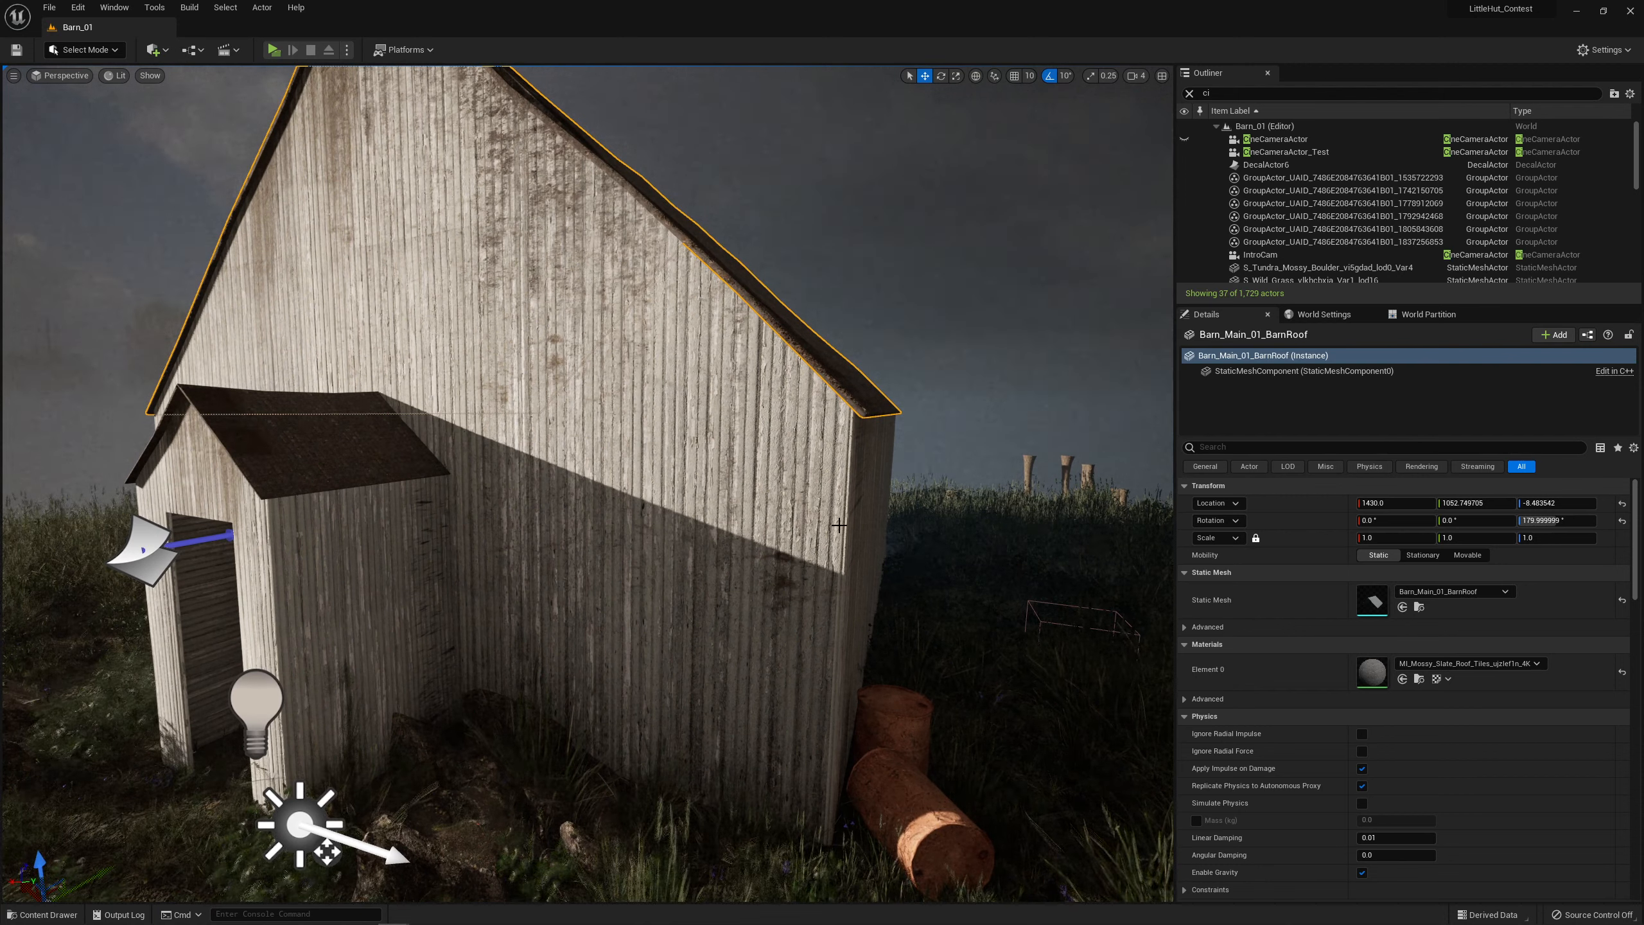
- Examine the barn's slate roof from the side and the weathered wood of its front gable wall
right_drag(864, 477, 751, 478)
key(d)
key(e)
key(d)
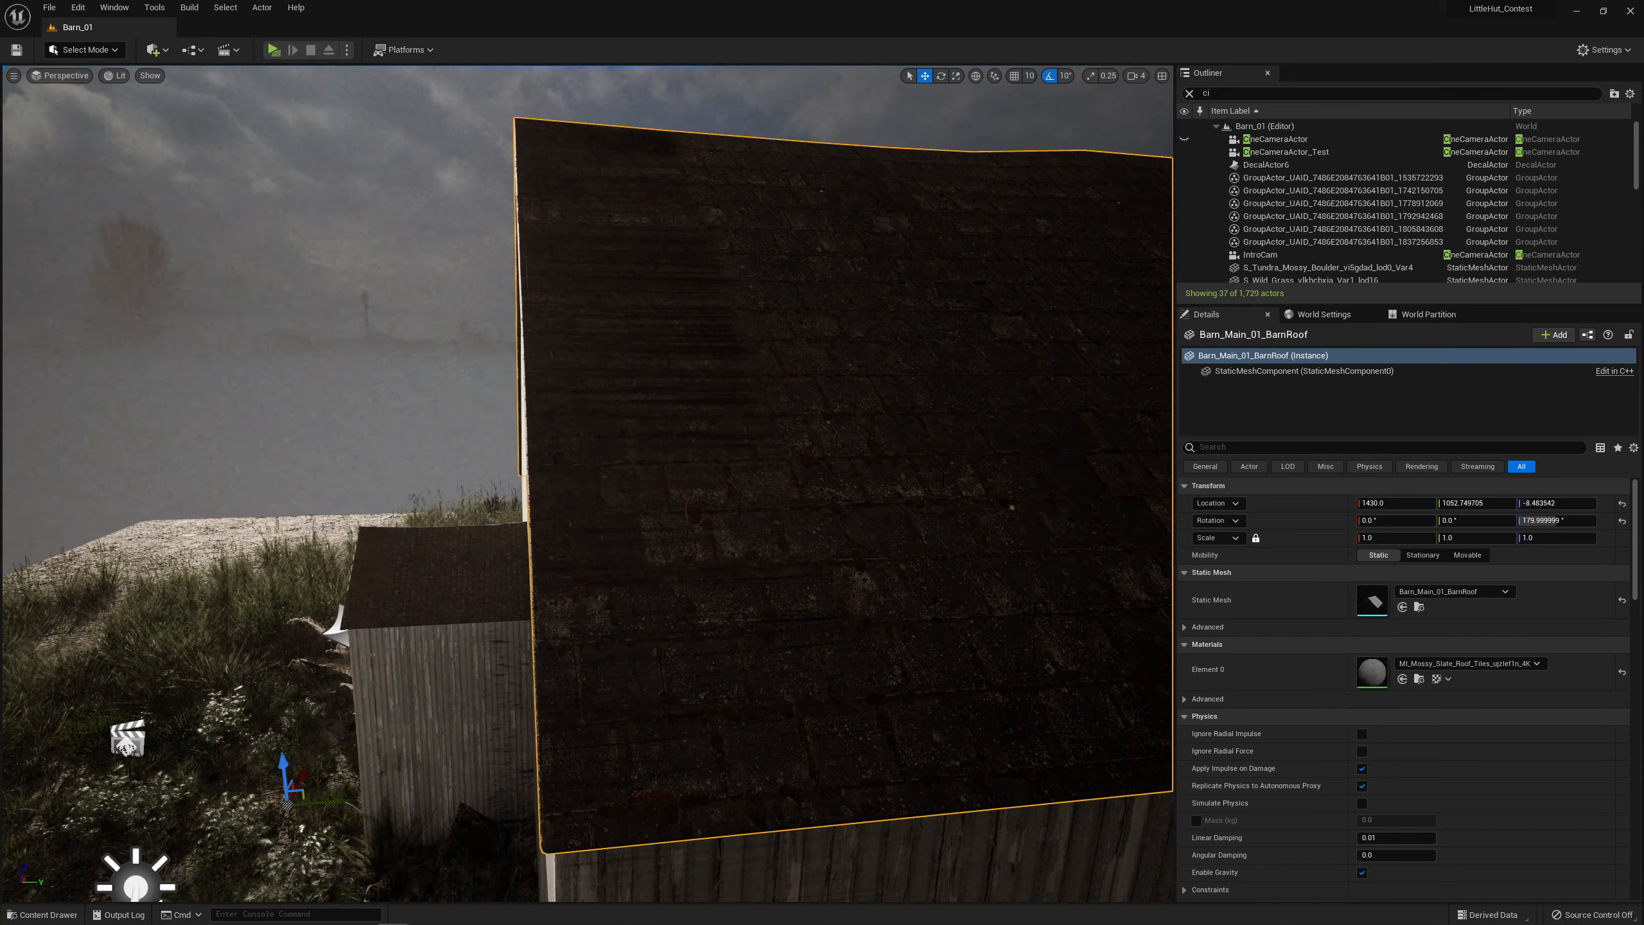
right_drag(751, 478, 810, 480)
key(a)
right_drag(550, 425, 602, 434)
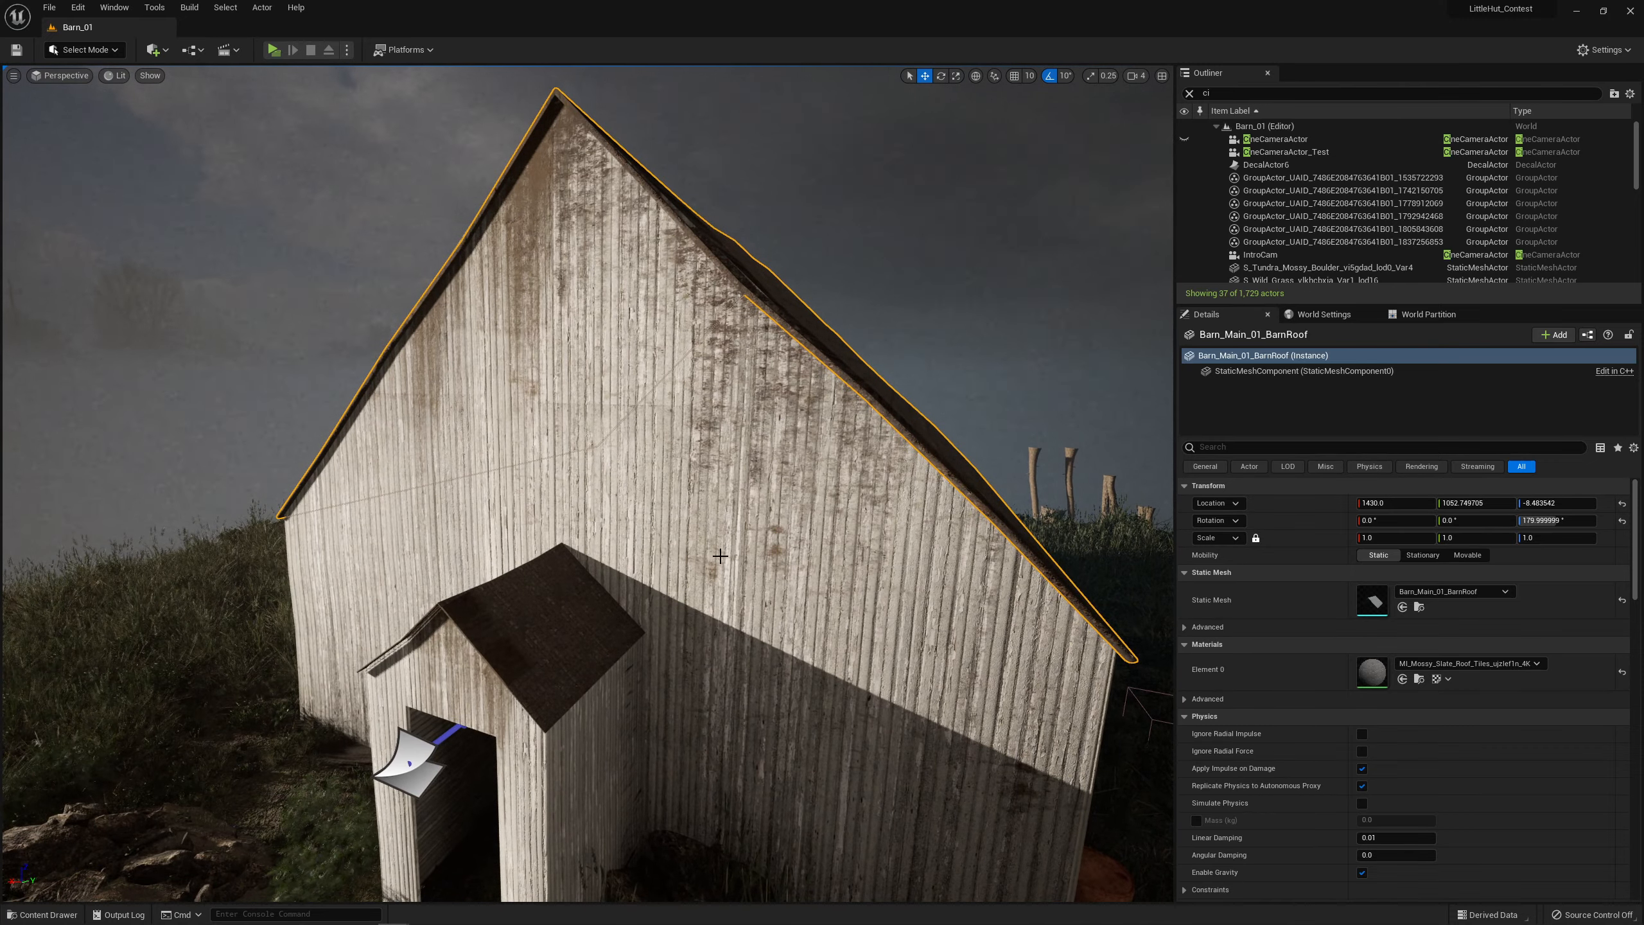
right_drag(735, 566, 731, 526)
key(q)
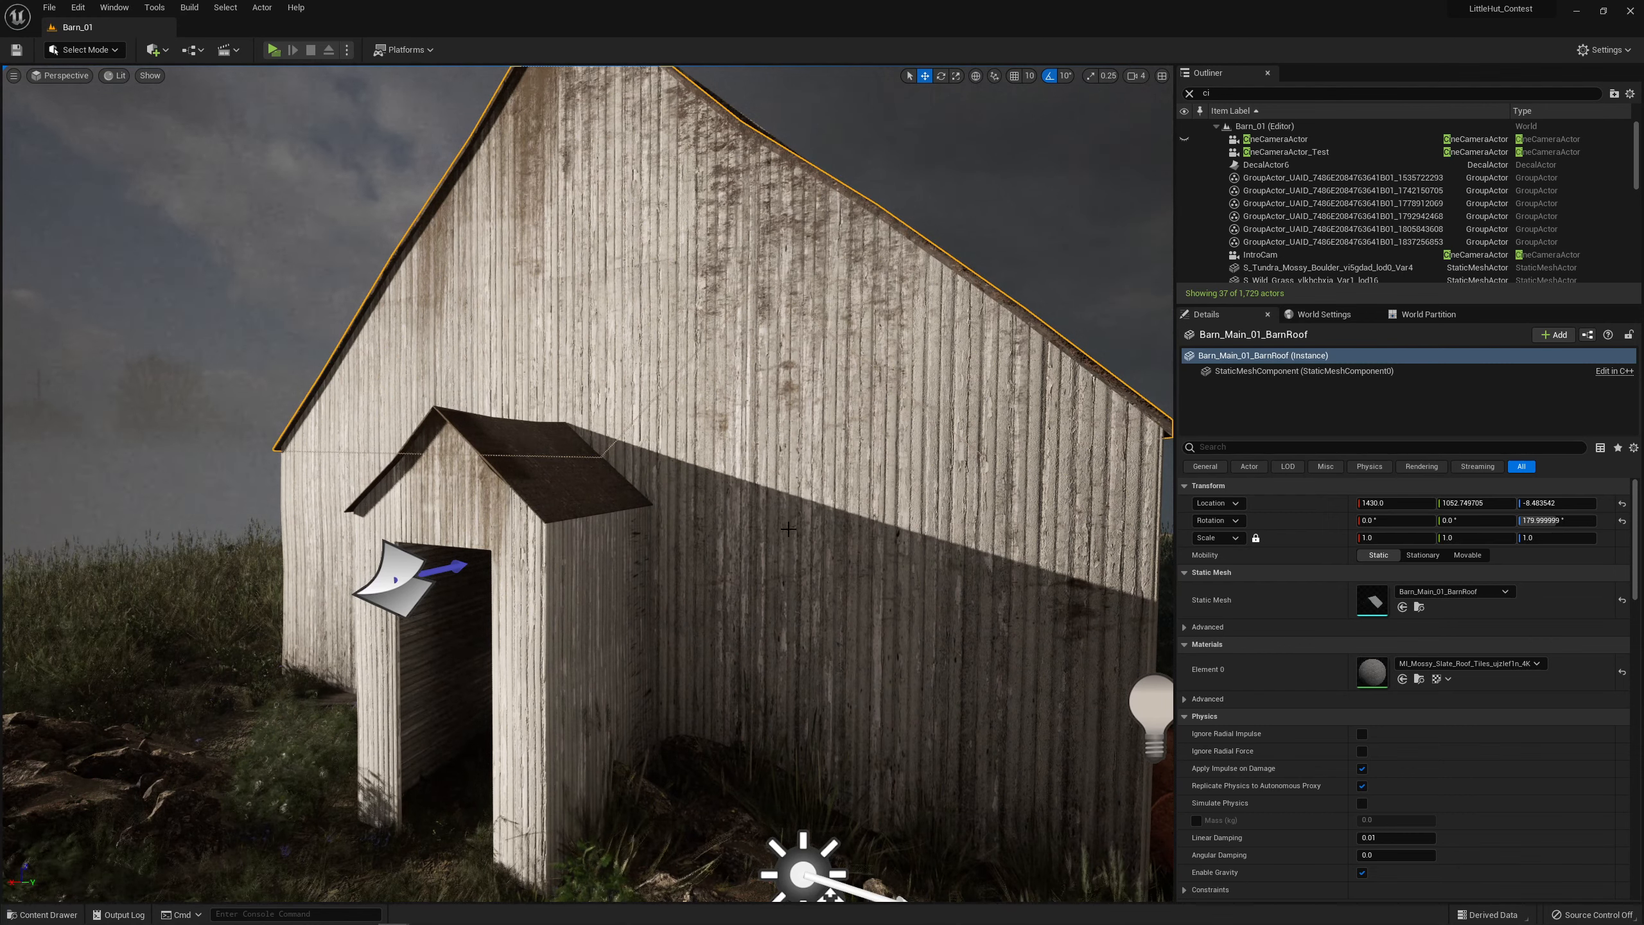
mouse_move(780, 538)
right_down()
mouse_move(806, 524)
mouse_move(783, 539)
right_up()
key(s)
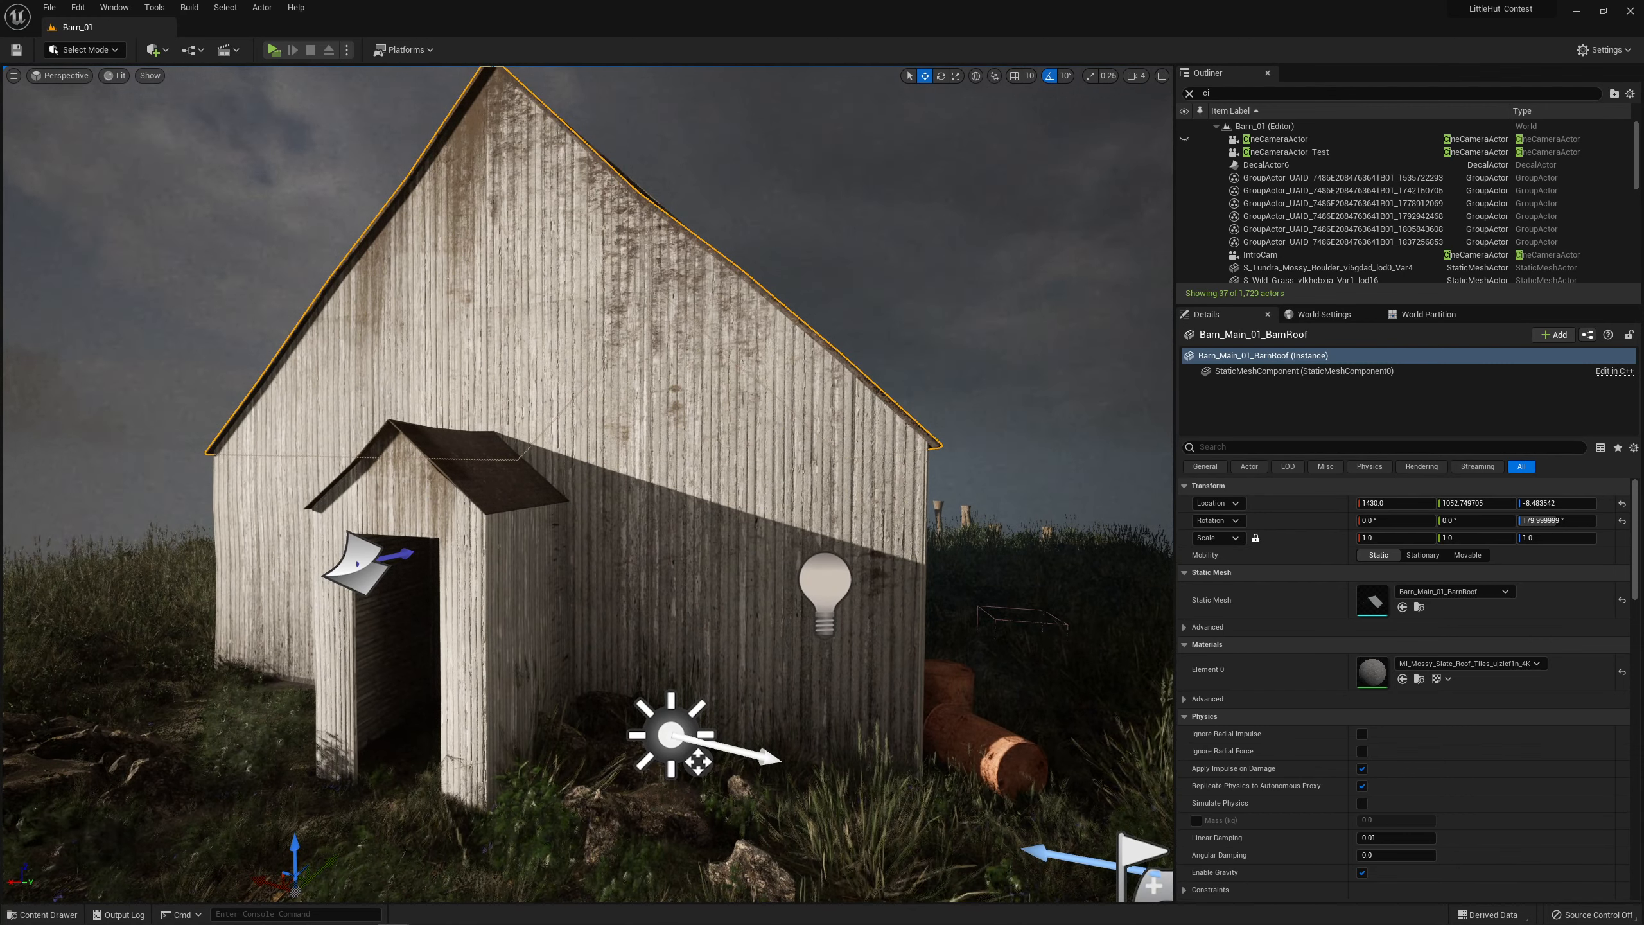
- Examine the entrance porch and the surrounding grass from both sides of the barn
key(d)
right_drag(647, 467, 731, 428)
key(w)
key(e)
key(d)
key(a)
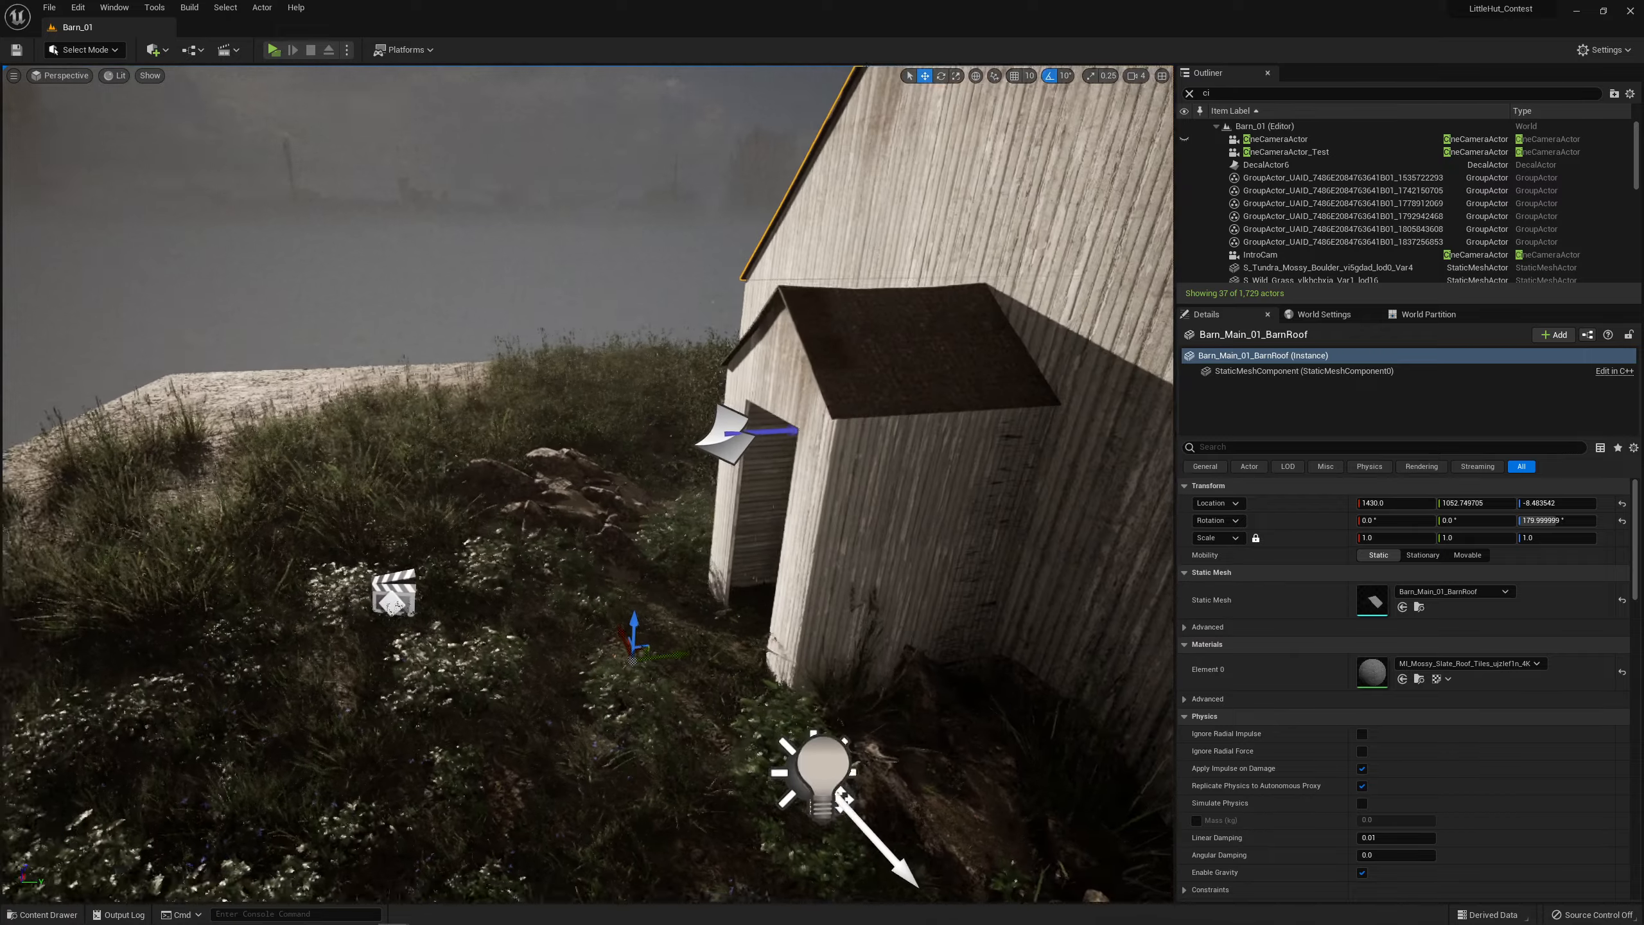
key(a)
right_drag(744, 570, 877, 566)
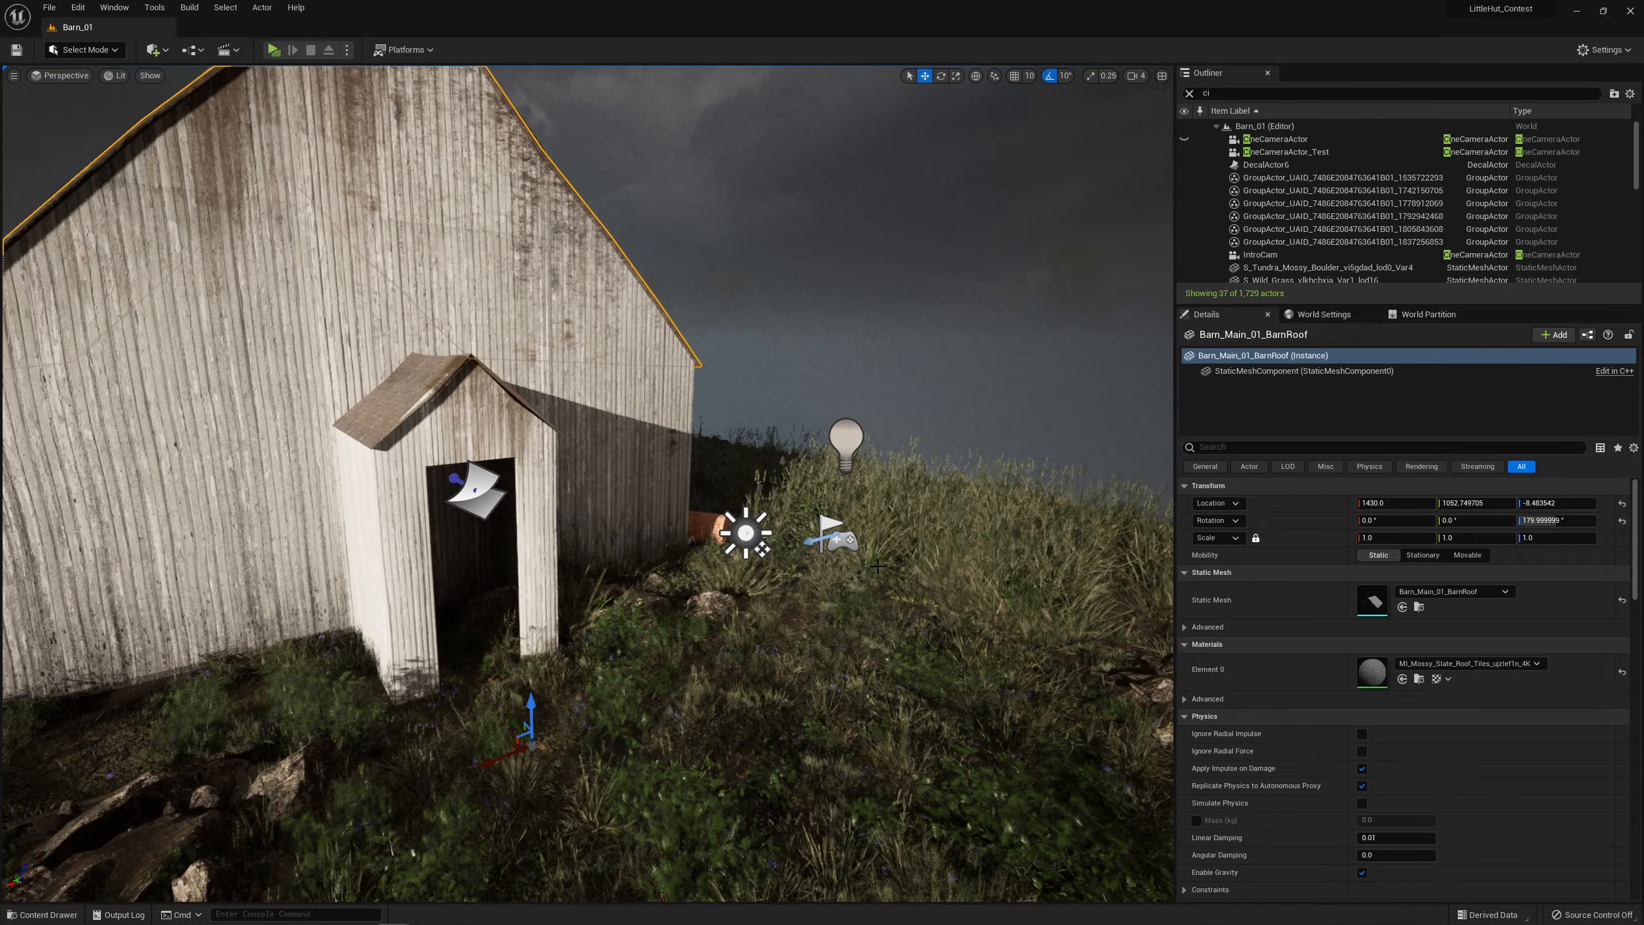
- Preview CineCameraActor_Test, and select the mossy boulder beside the entrance to inspect it with the foreground grass
click(1279, 151)
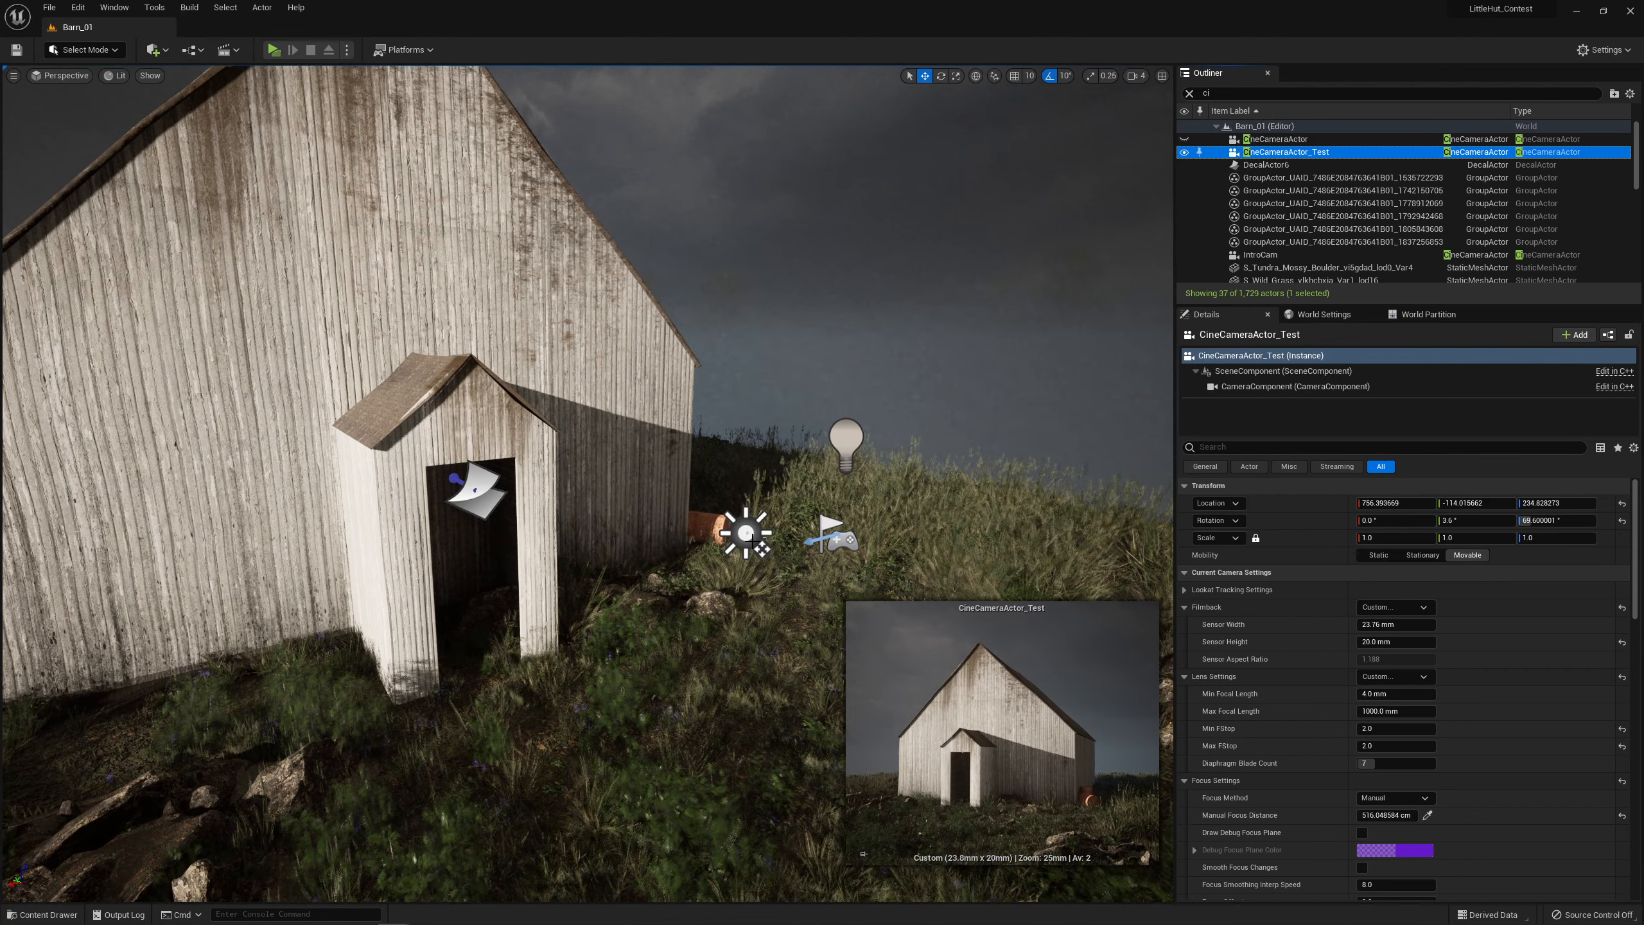
right_drag(495, 420, 382, 483)
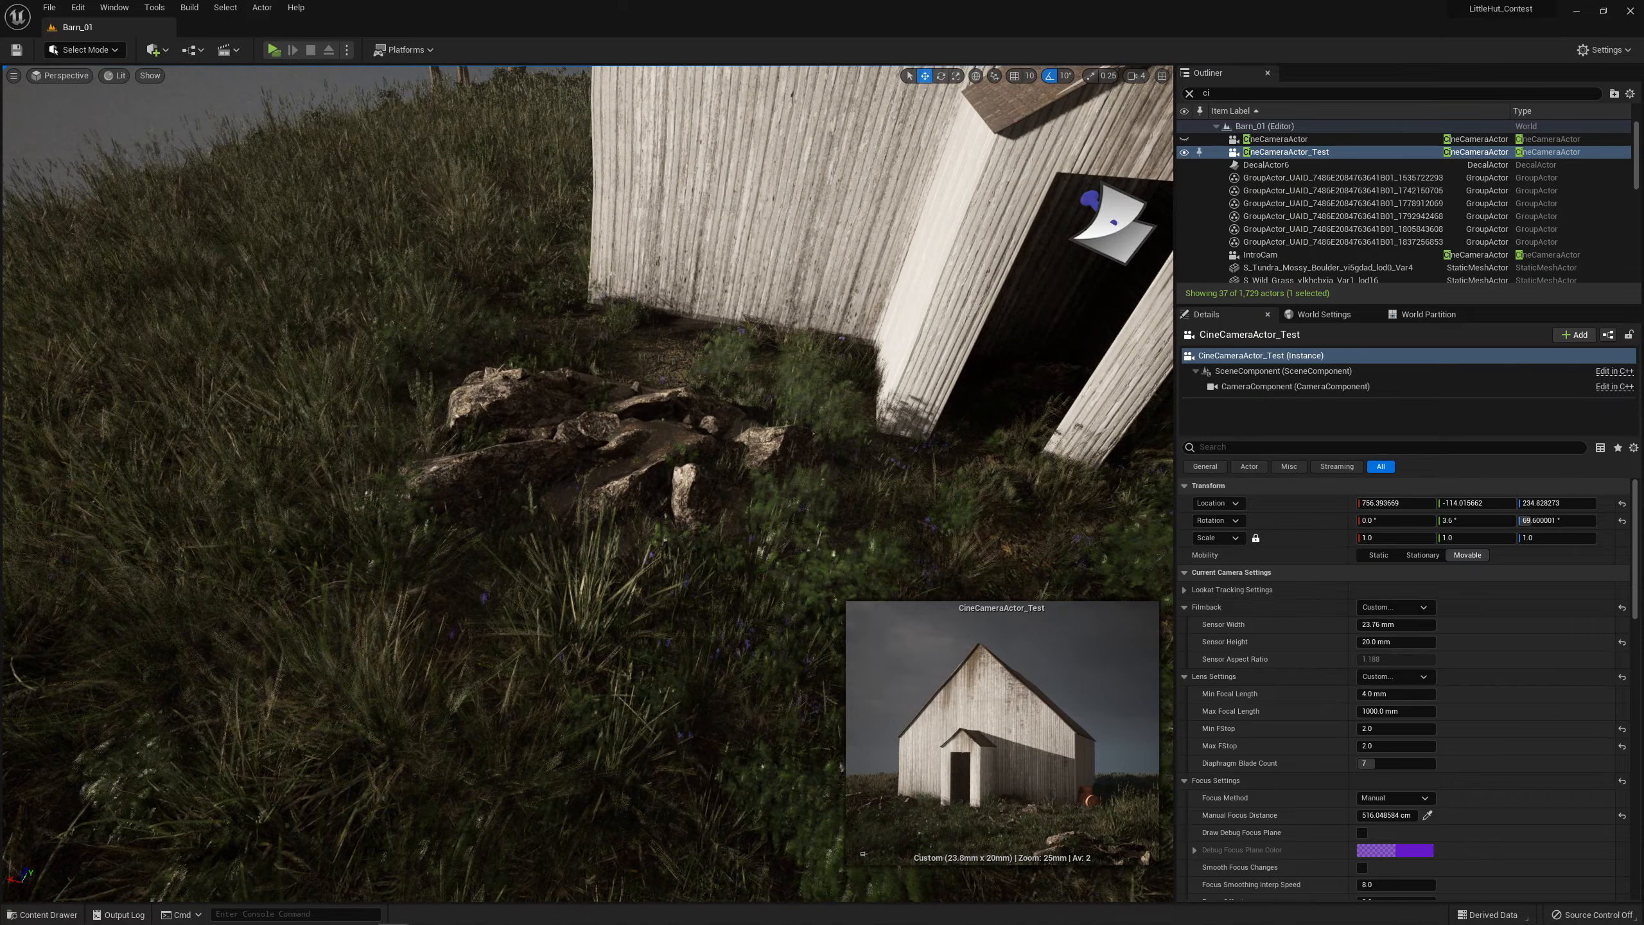
click(492, 449)
right_drag(606, 433, 569, 415)
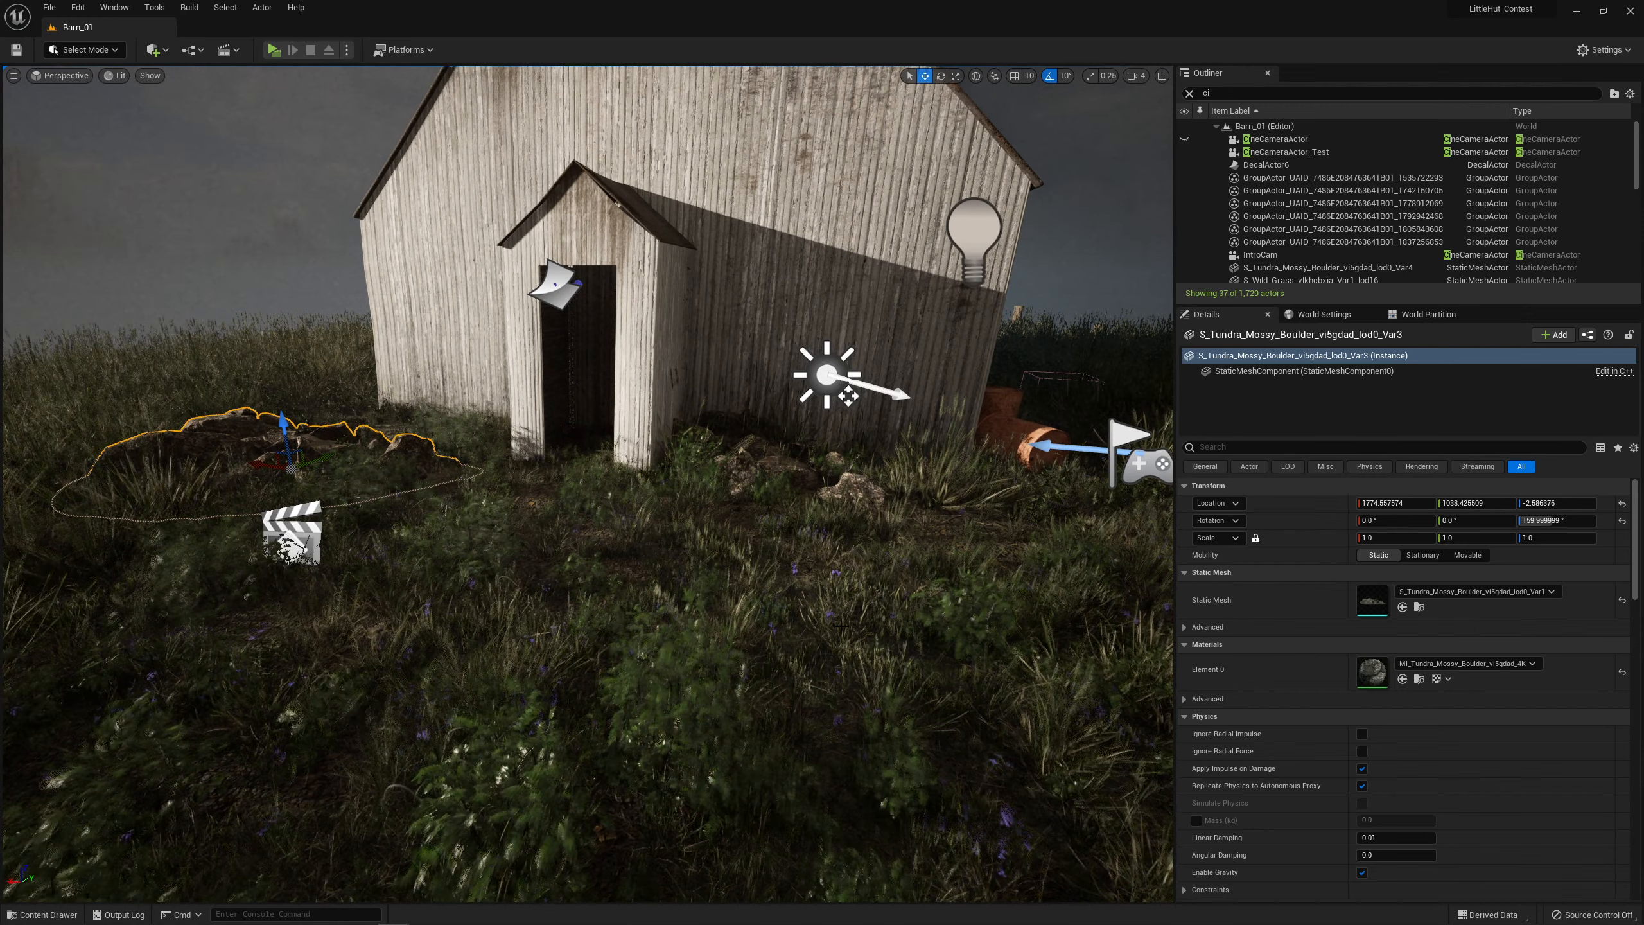
right_drag(841, 625, 853, 551)
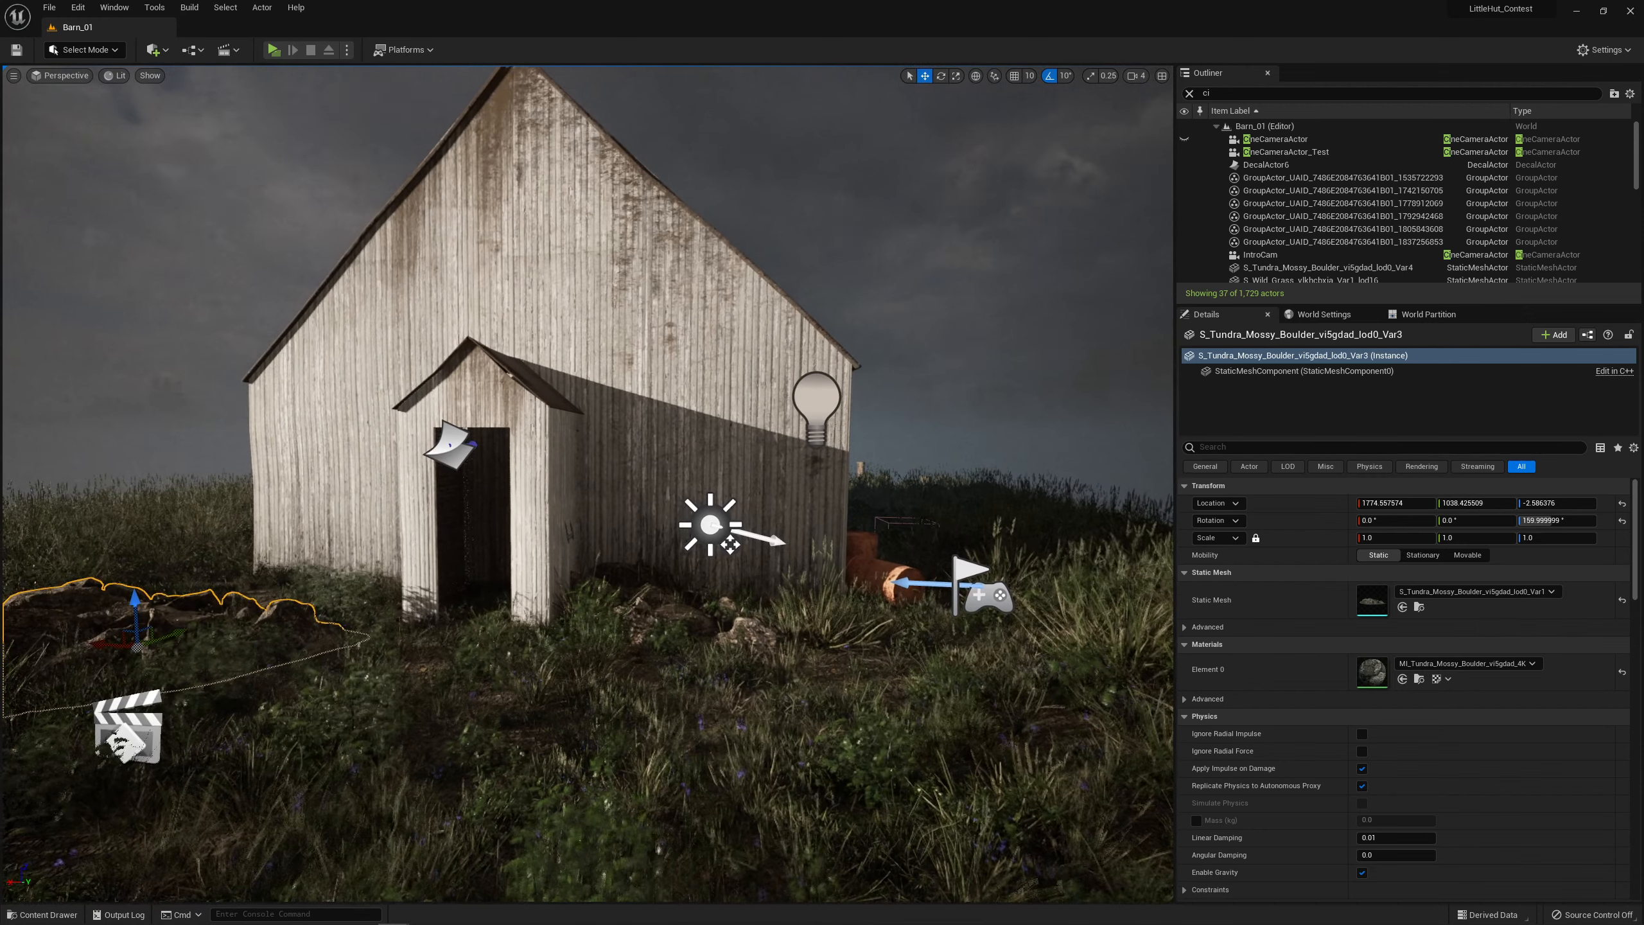
- Pilot CineCameraActor_Test, hide the editor icons with Game View to check the barn framing, and stop piloting
click(1273, 153)
right_click(1275, 154)
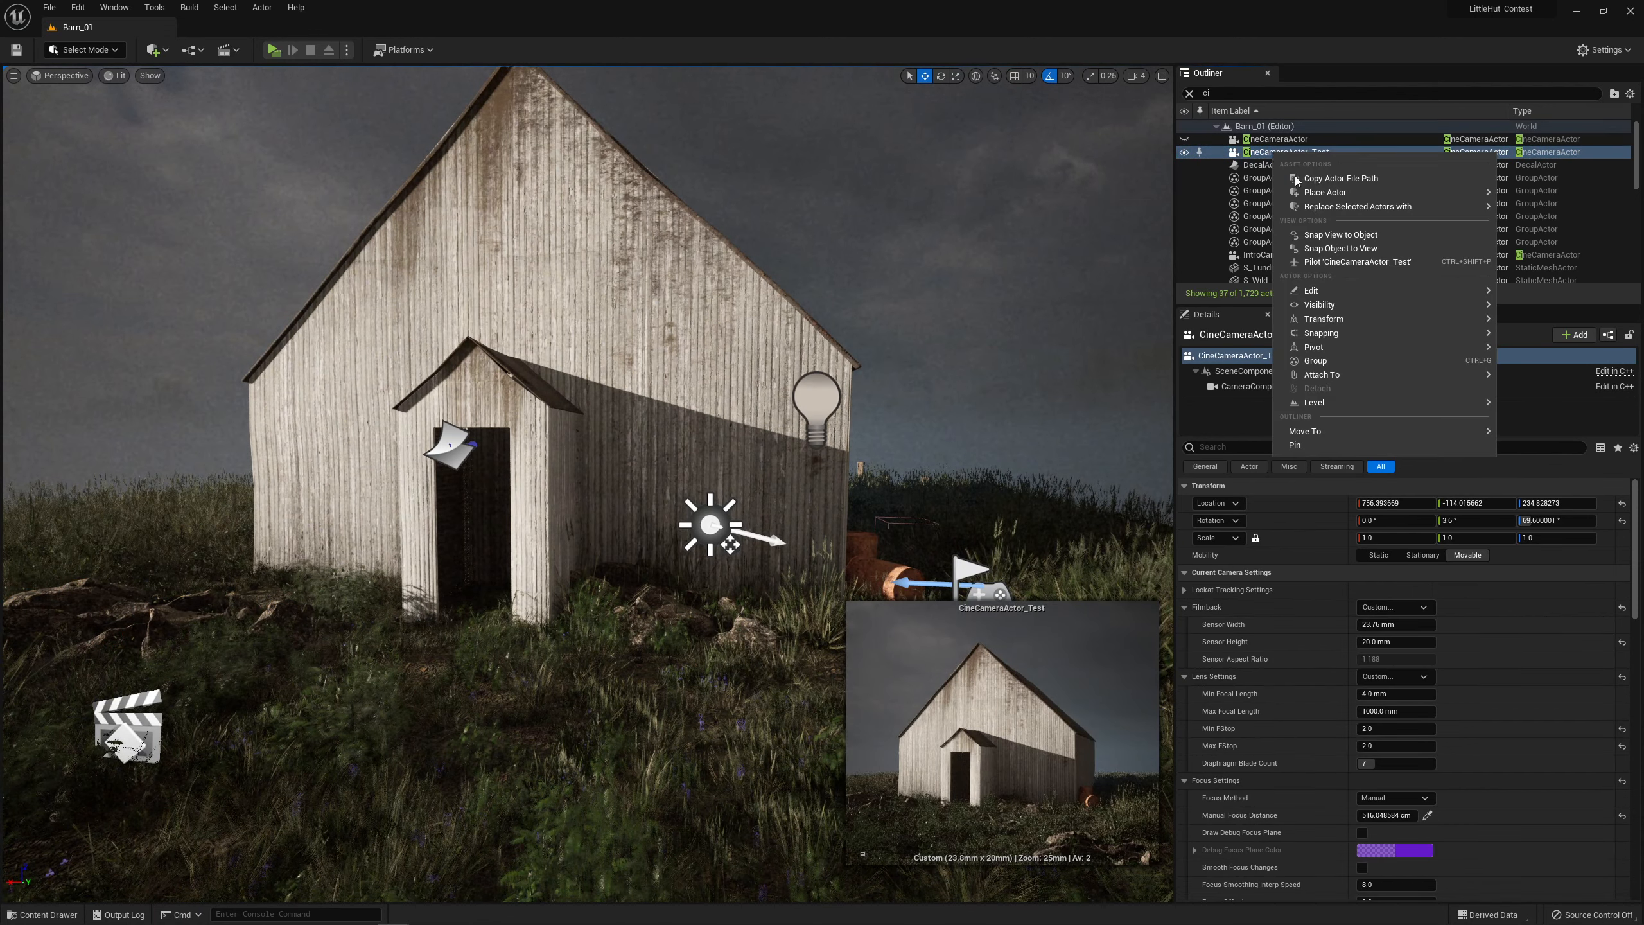
click(1328, 262)
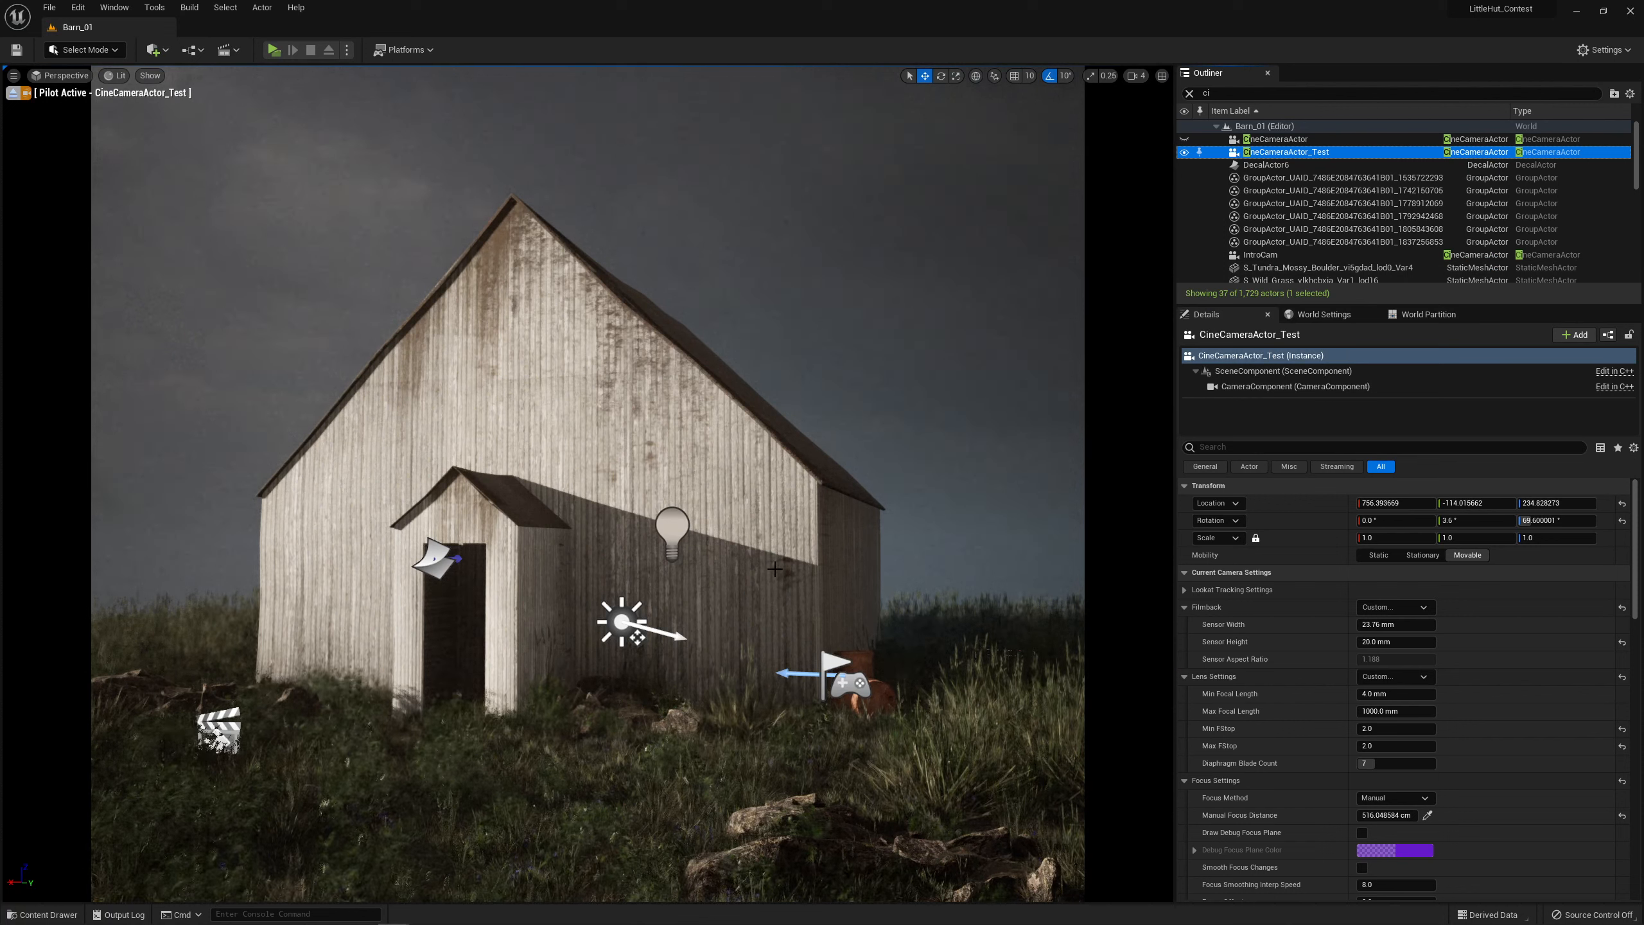
click(645, 545)
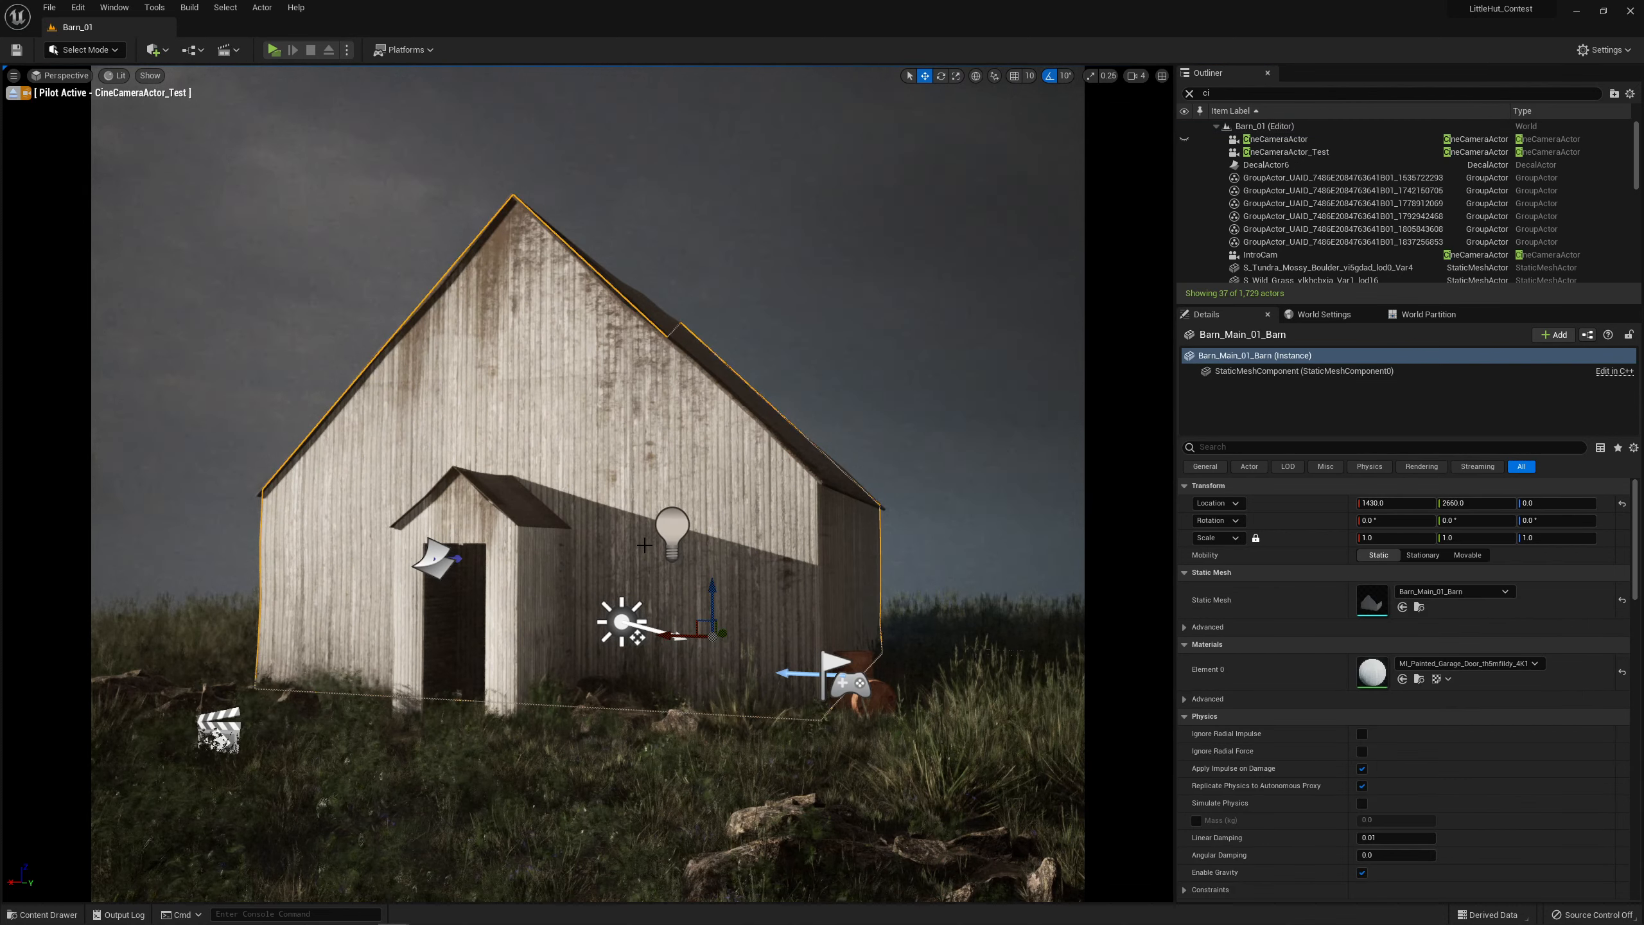
key(g)
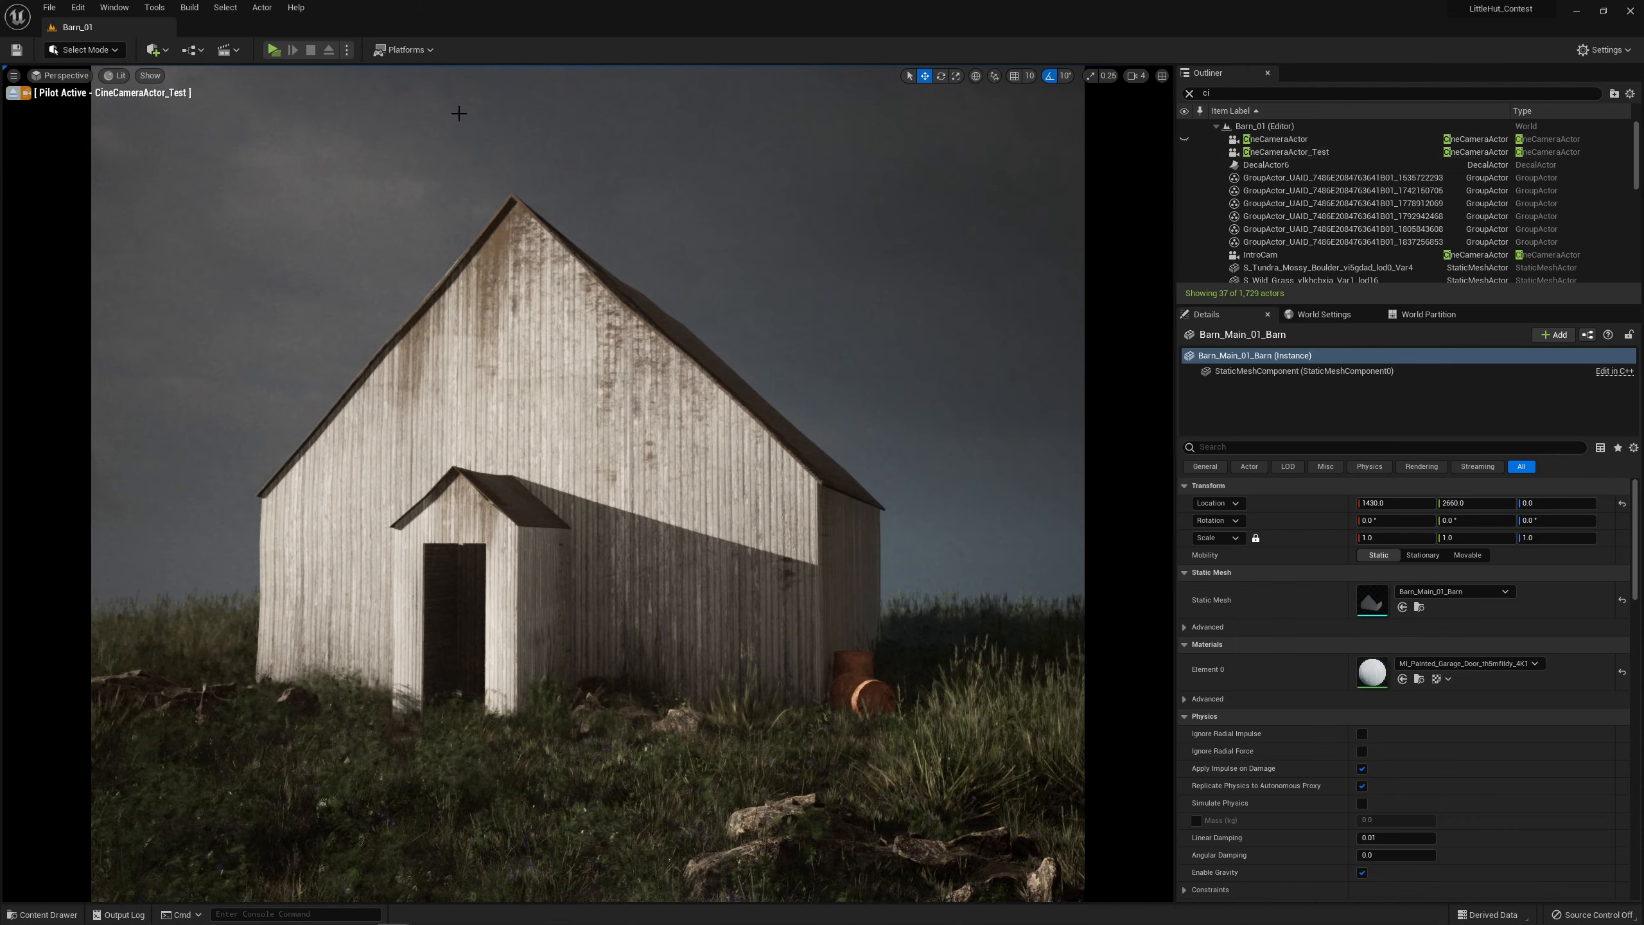
click(13, 92)
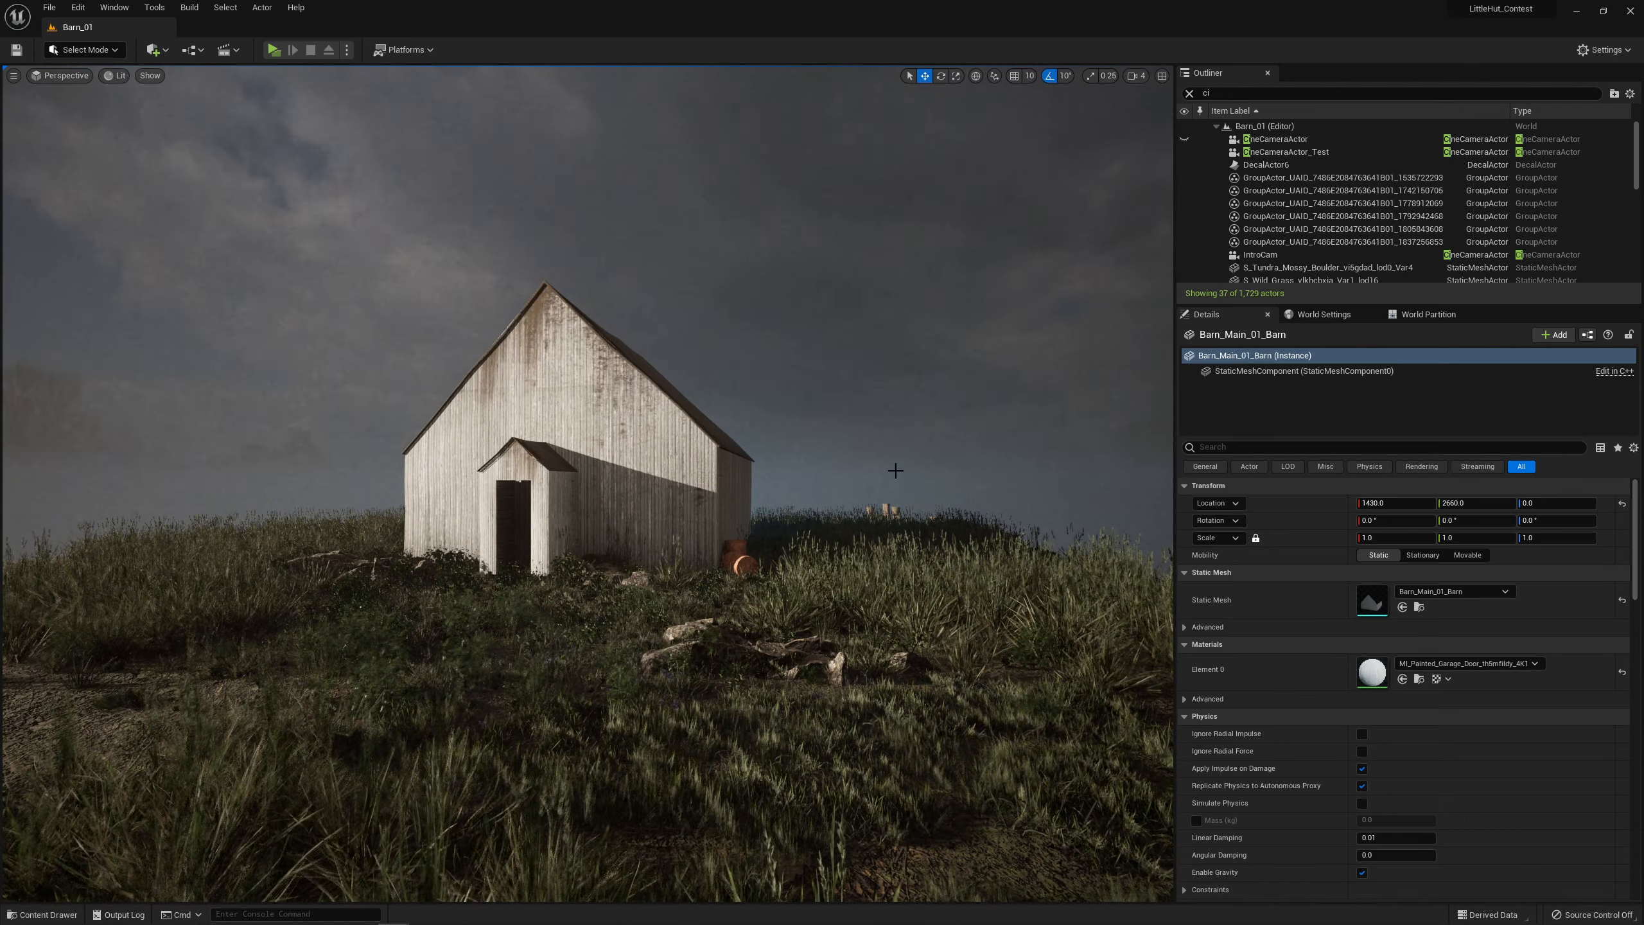
- Select the sky sphere behind the barn and open its sky texture 080_hdrmaps_com_free
key(w)
right_drag(893, 468, 835, 469)
key(d)
right_drag(400, 312, 404, 312)
click(407, 188)
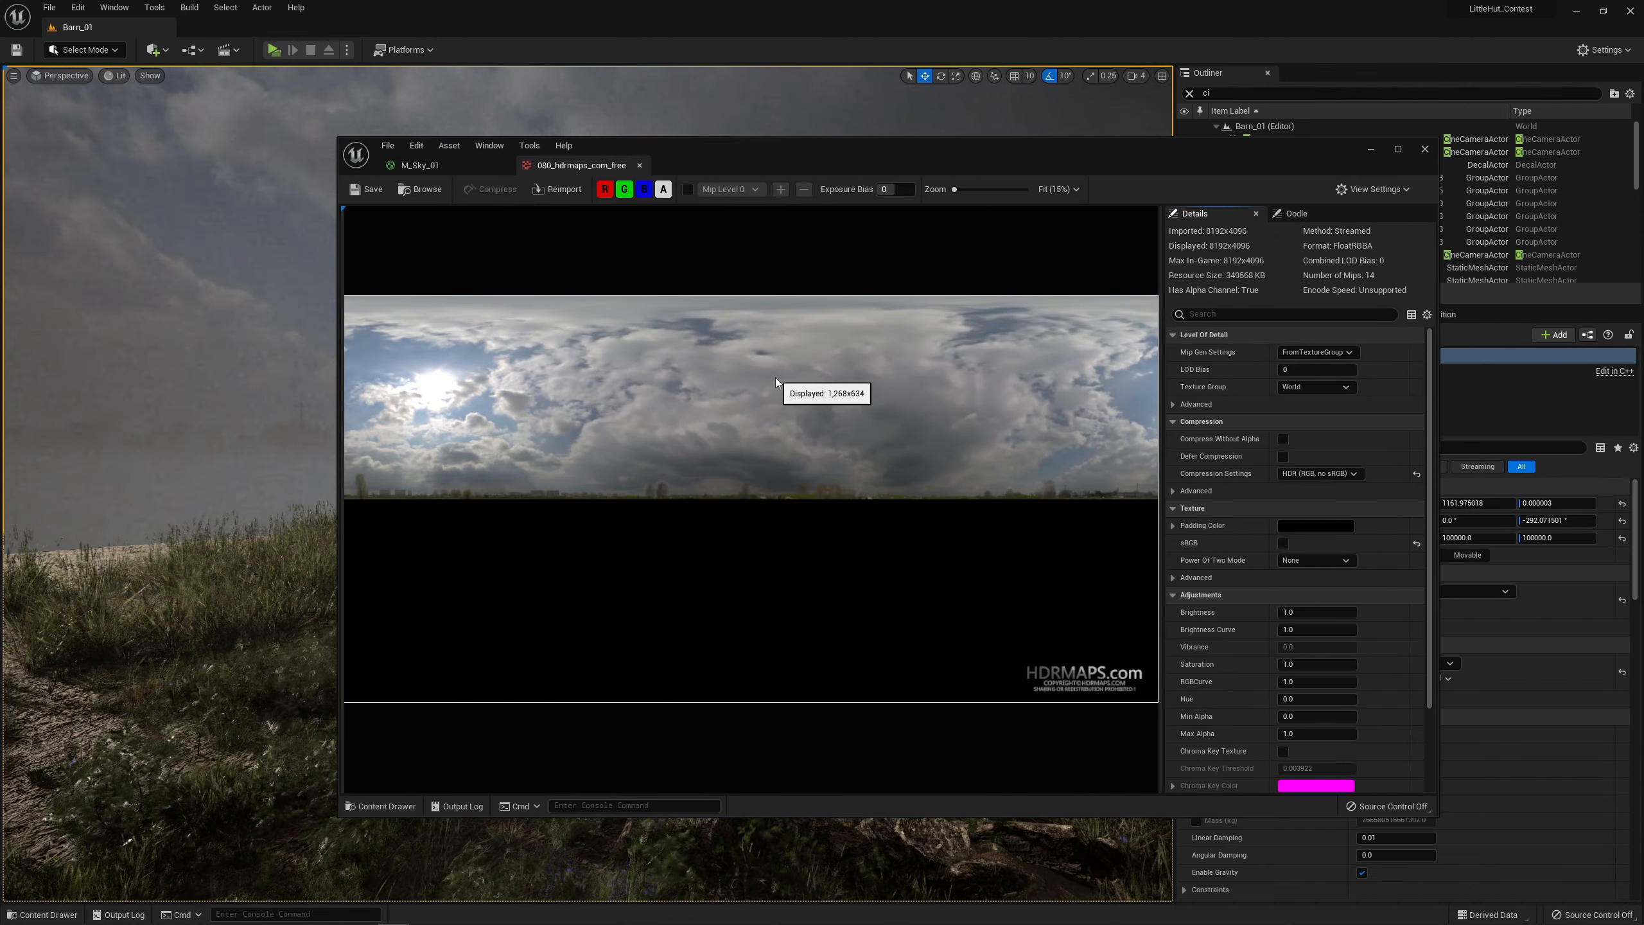
- Examine the clouds across the HDRI sky texture up close and as a whole, and move its window out of the way
scroll(776, 381, up, 3)
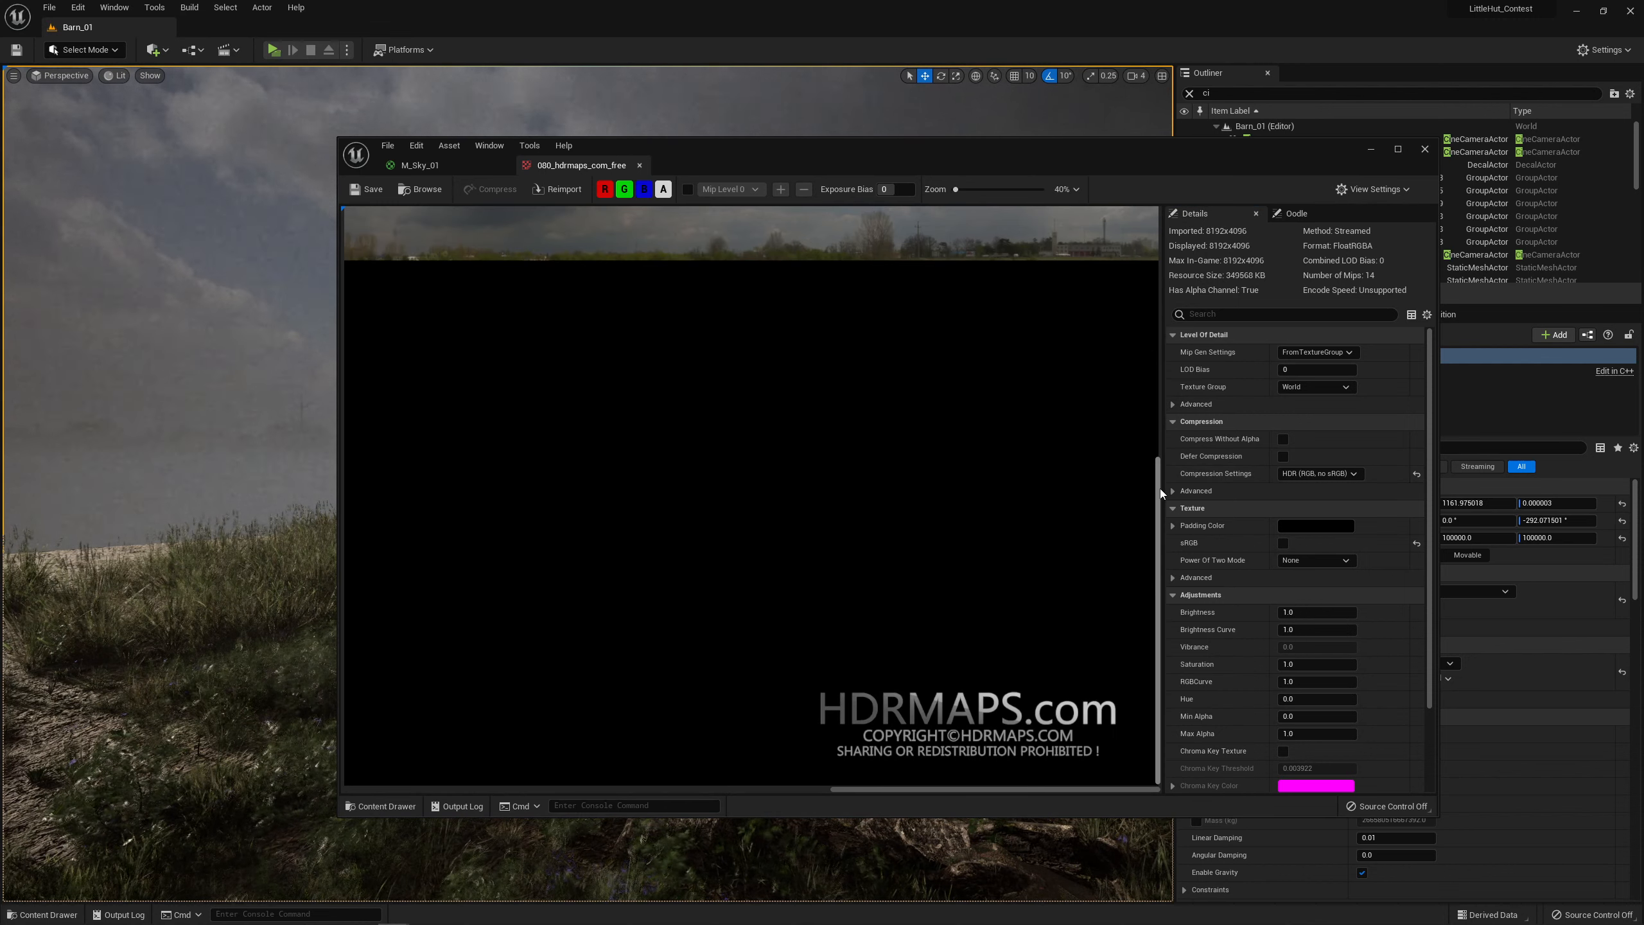
drag(1157, 494, 1174, 276)
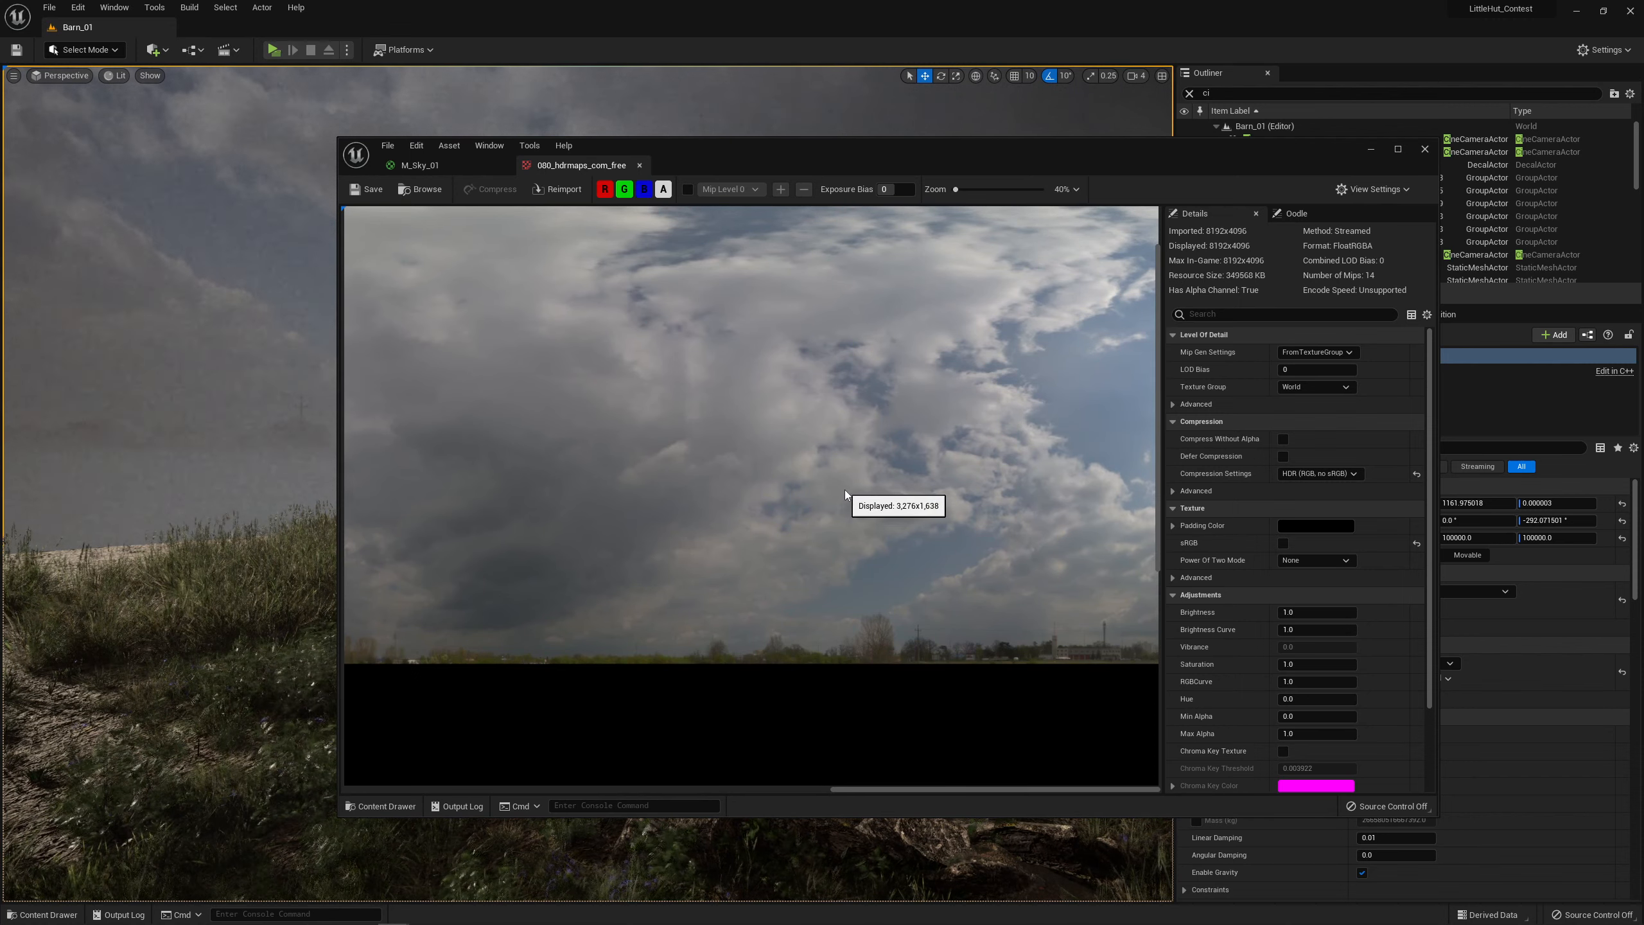
scroll(822, 497, down, 4)
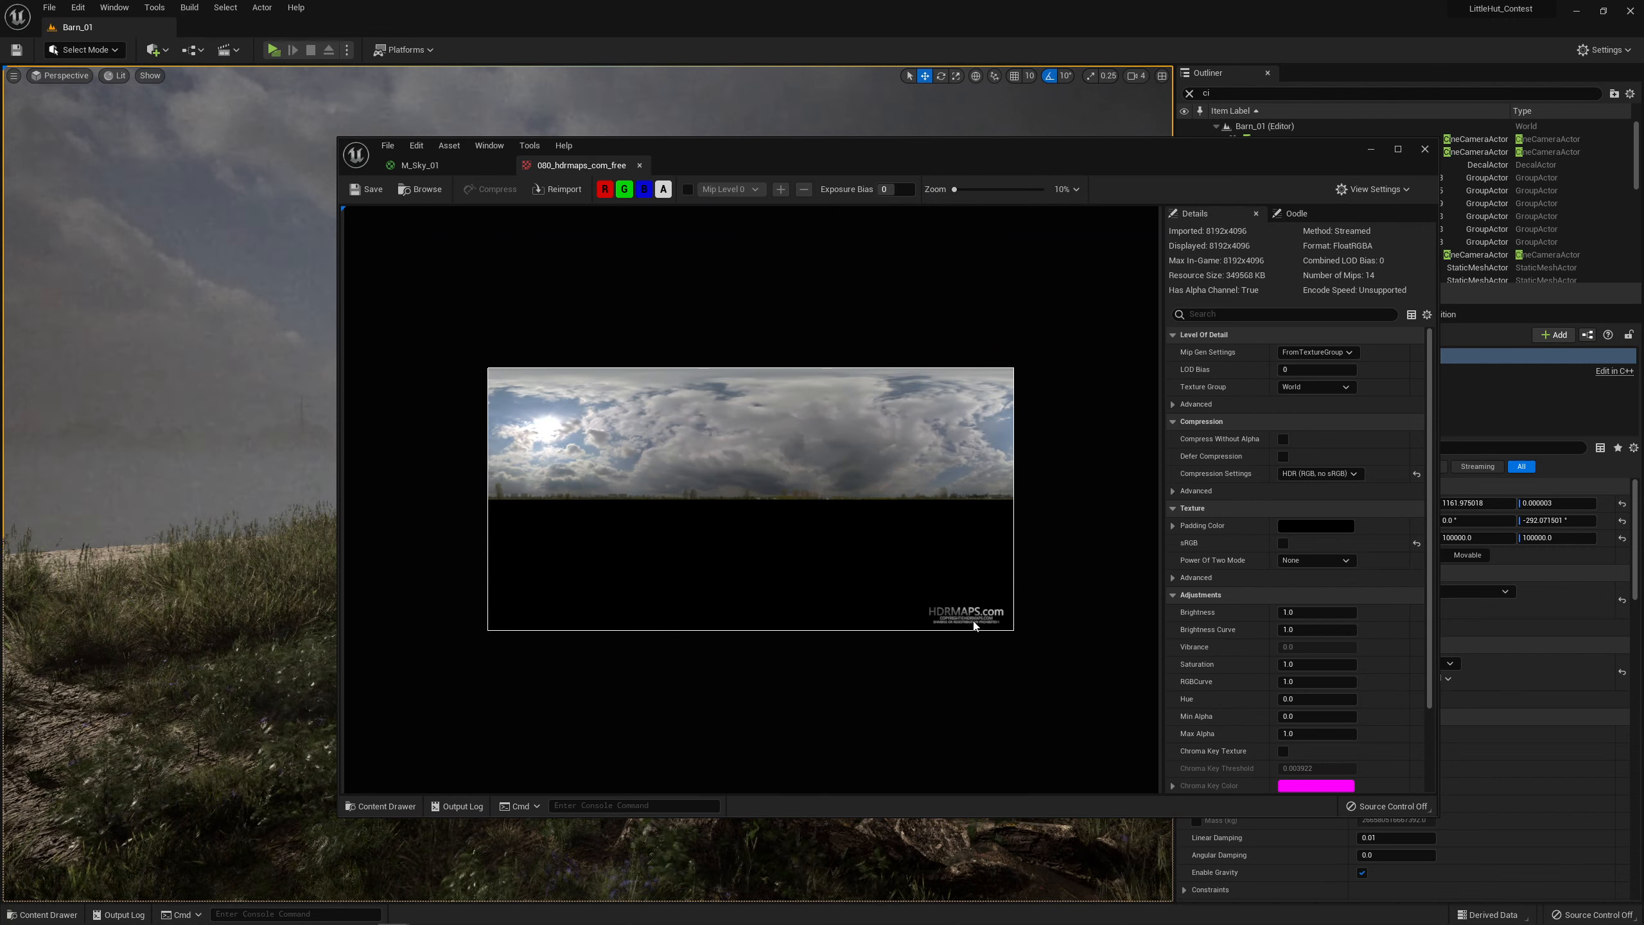
drag(729, 152, 566, 160)
scroll(763, 481, up, 6)
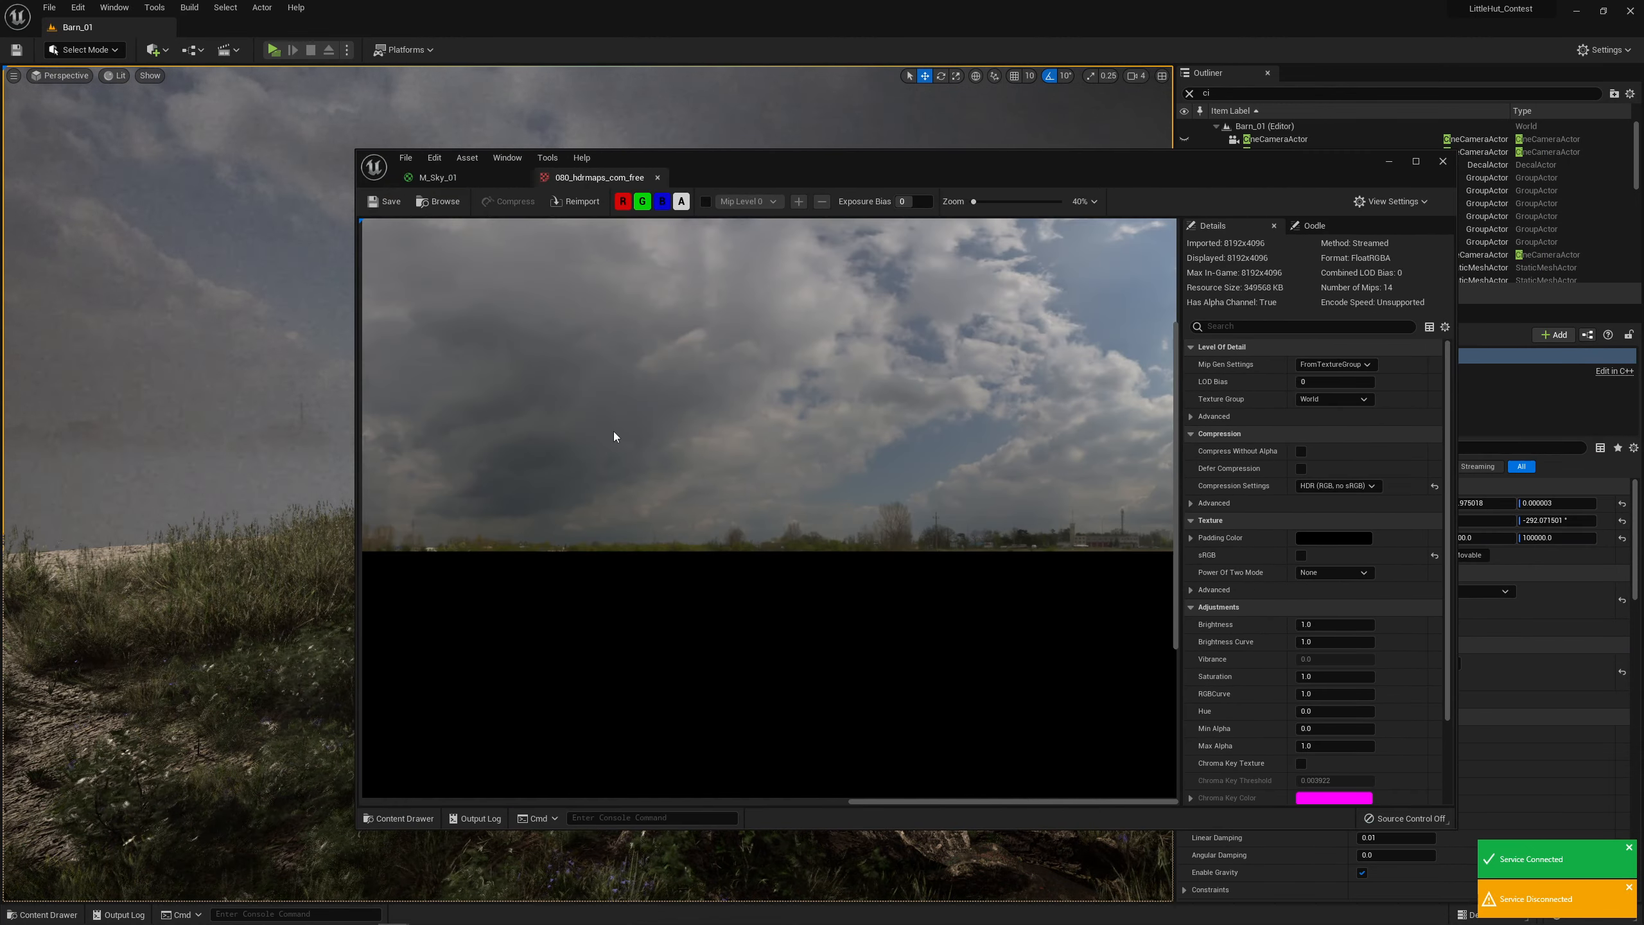
right_drag(671, 422, 1093, 524)
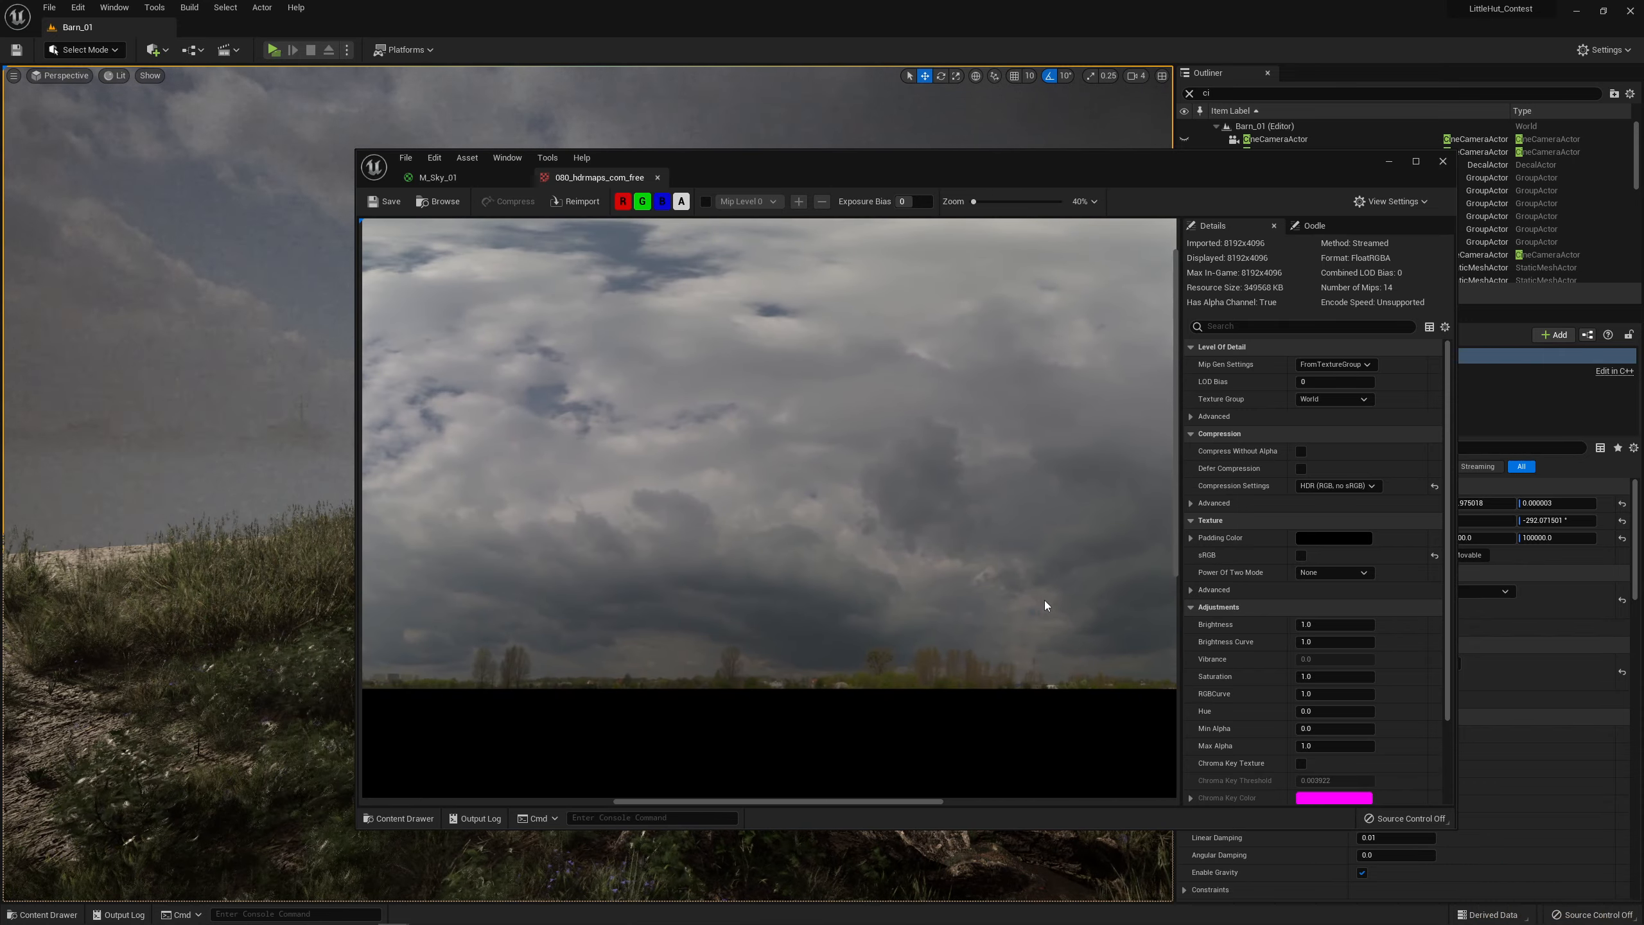
right_drag(723, 587, 899, 654)
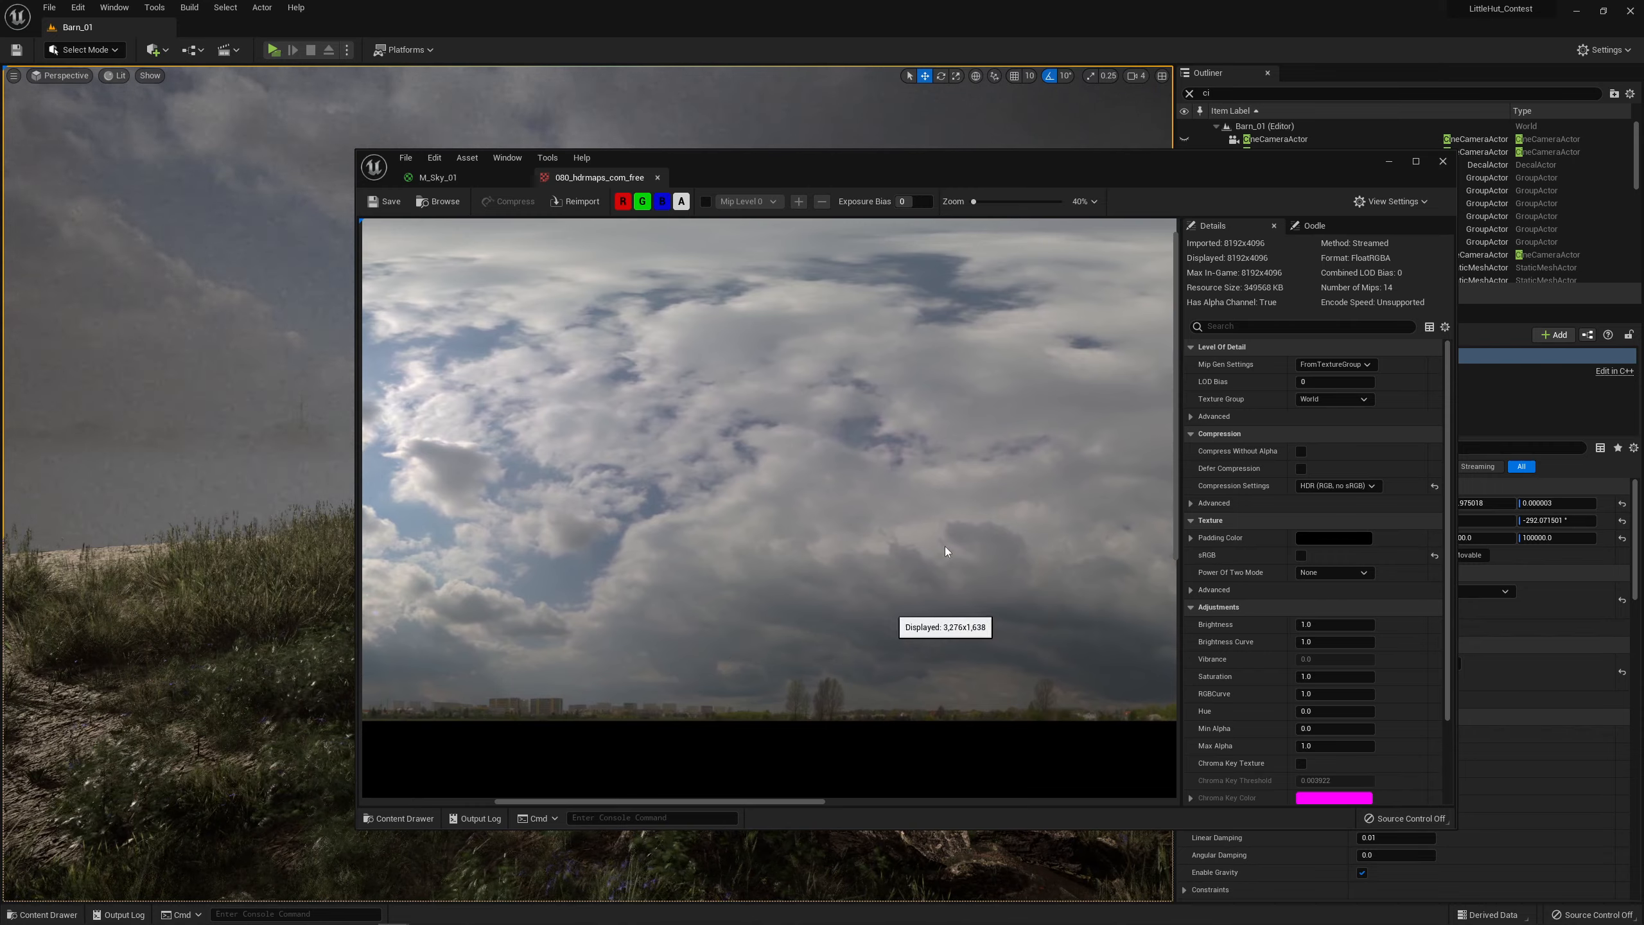
drag(1031, 162, 1643, 176)
- Examine how the HDRI sky looks around the barn, and preview the shot from CineCameraActor_Test
right_drag(1136, 655, 1183, 641)
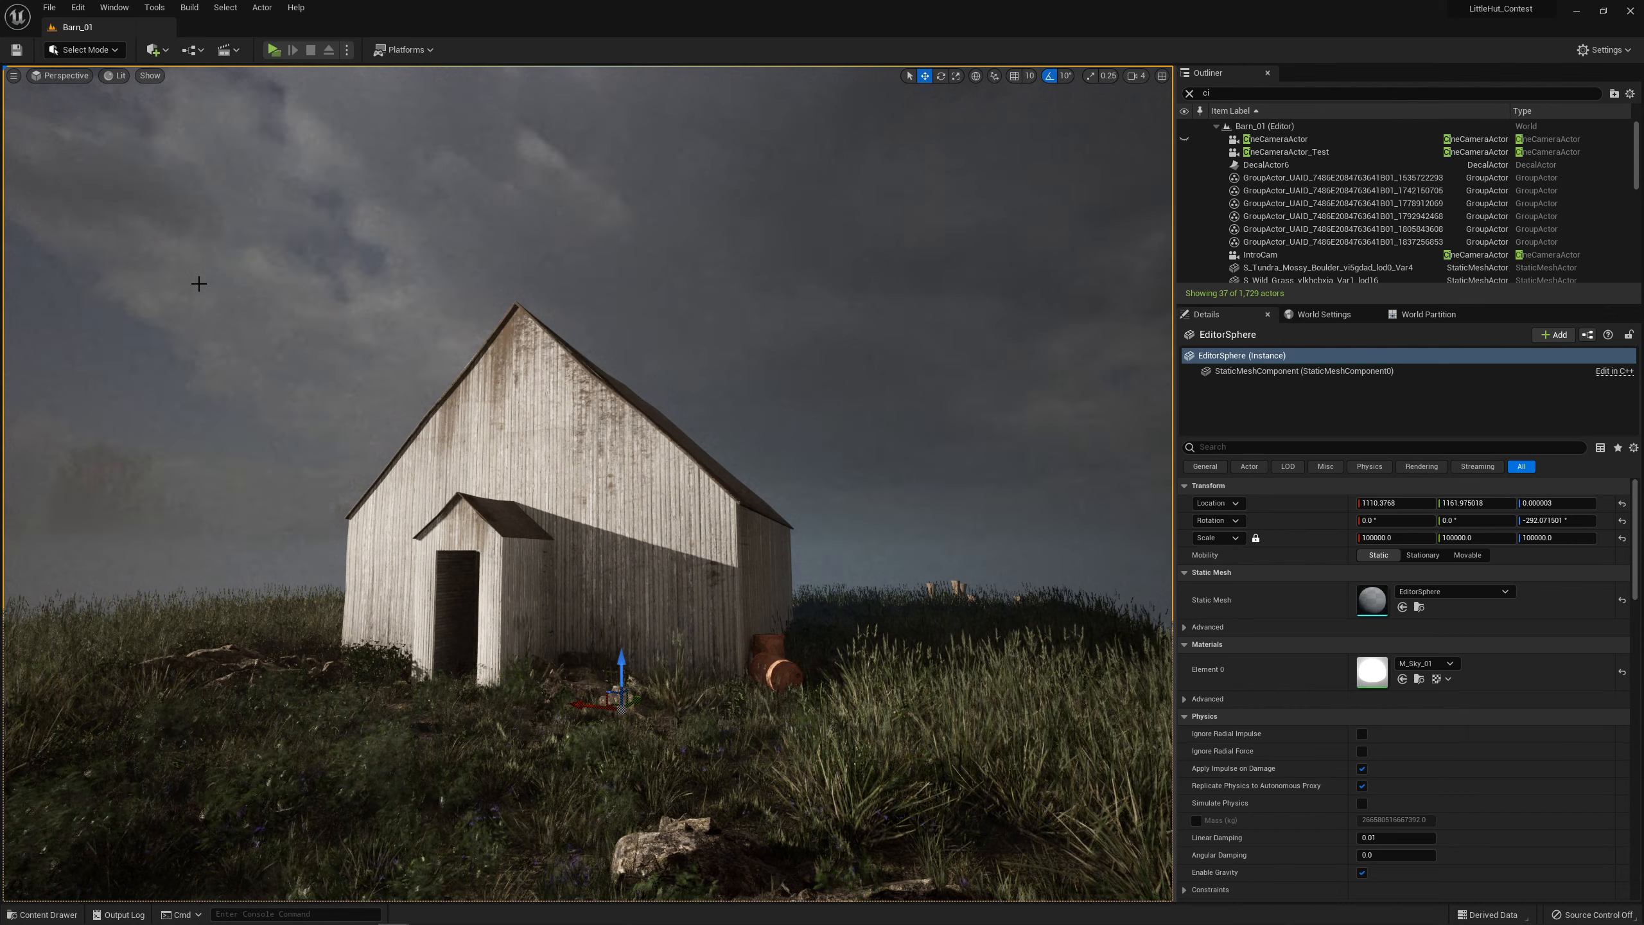
right_drag(386, 281, 314, 249)
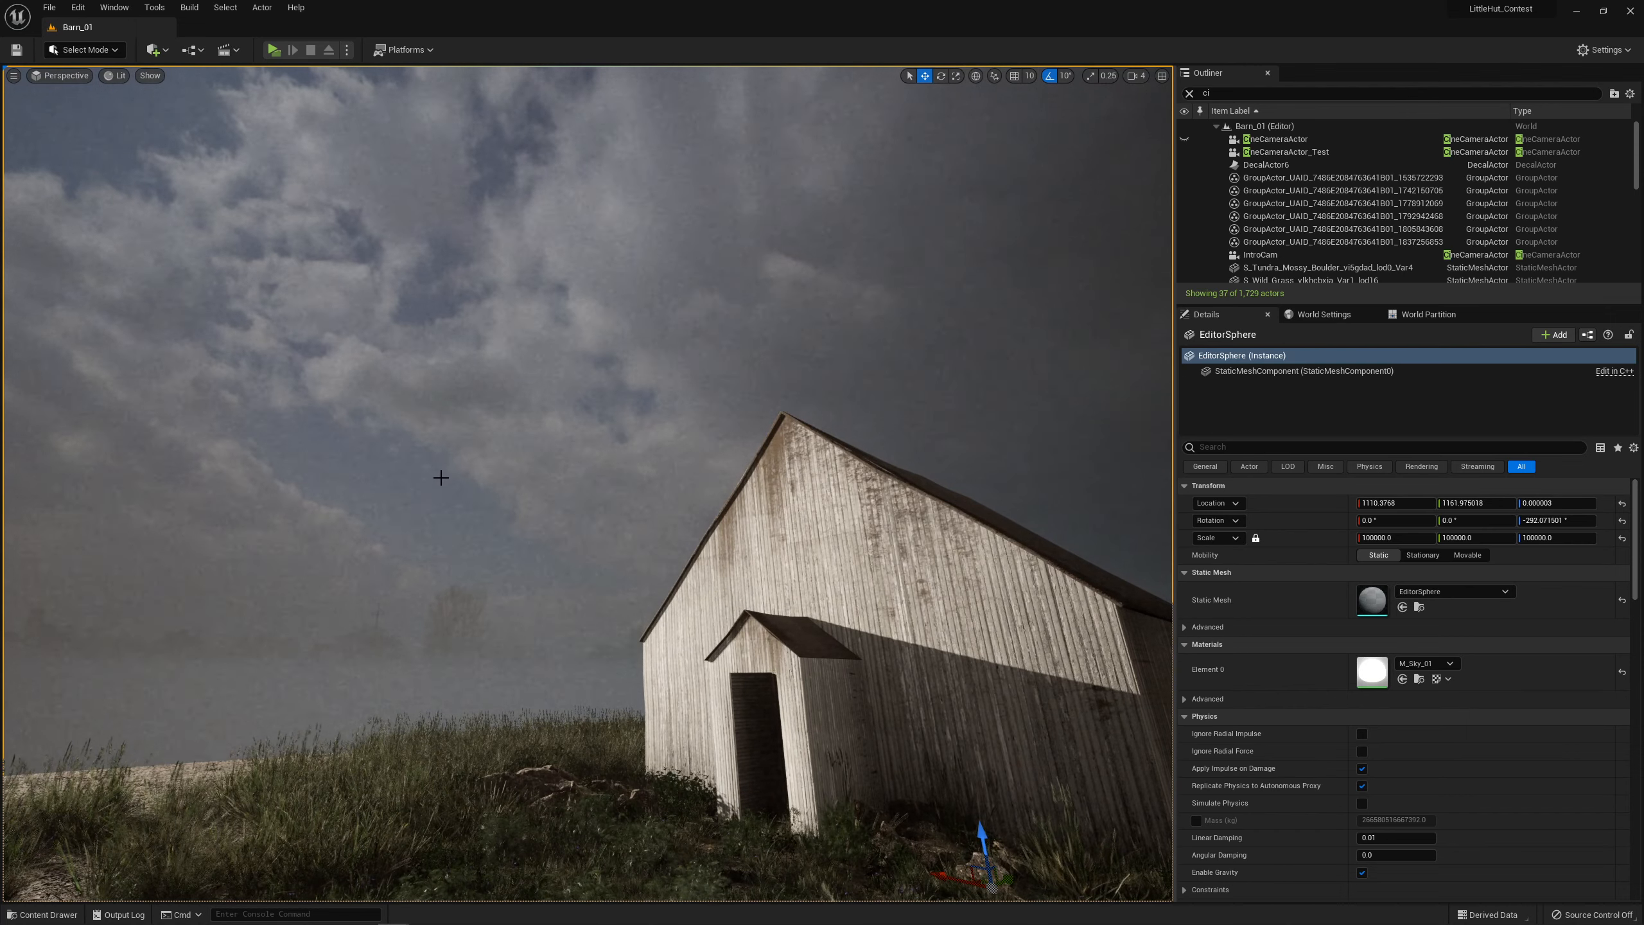
right_drag(523, 414, 628, 399)
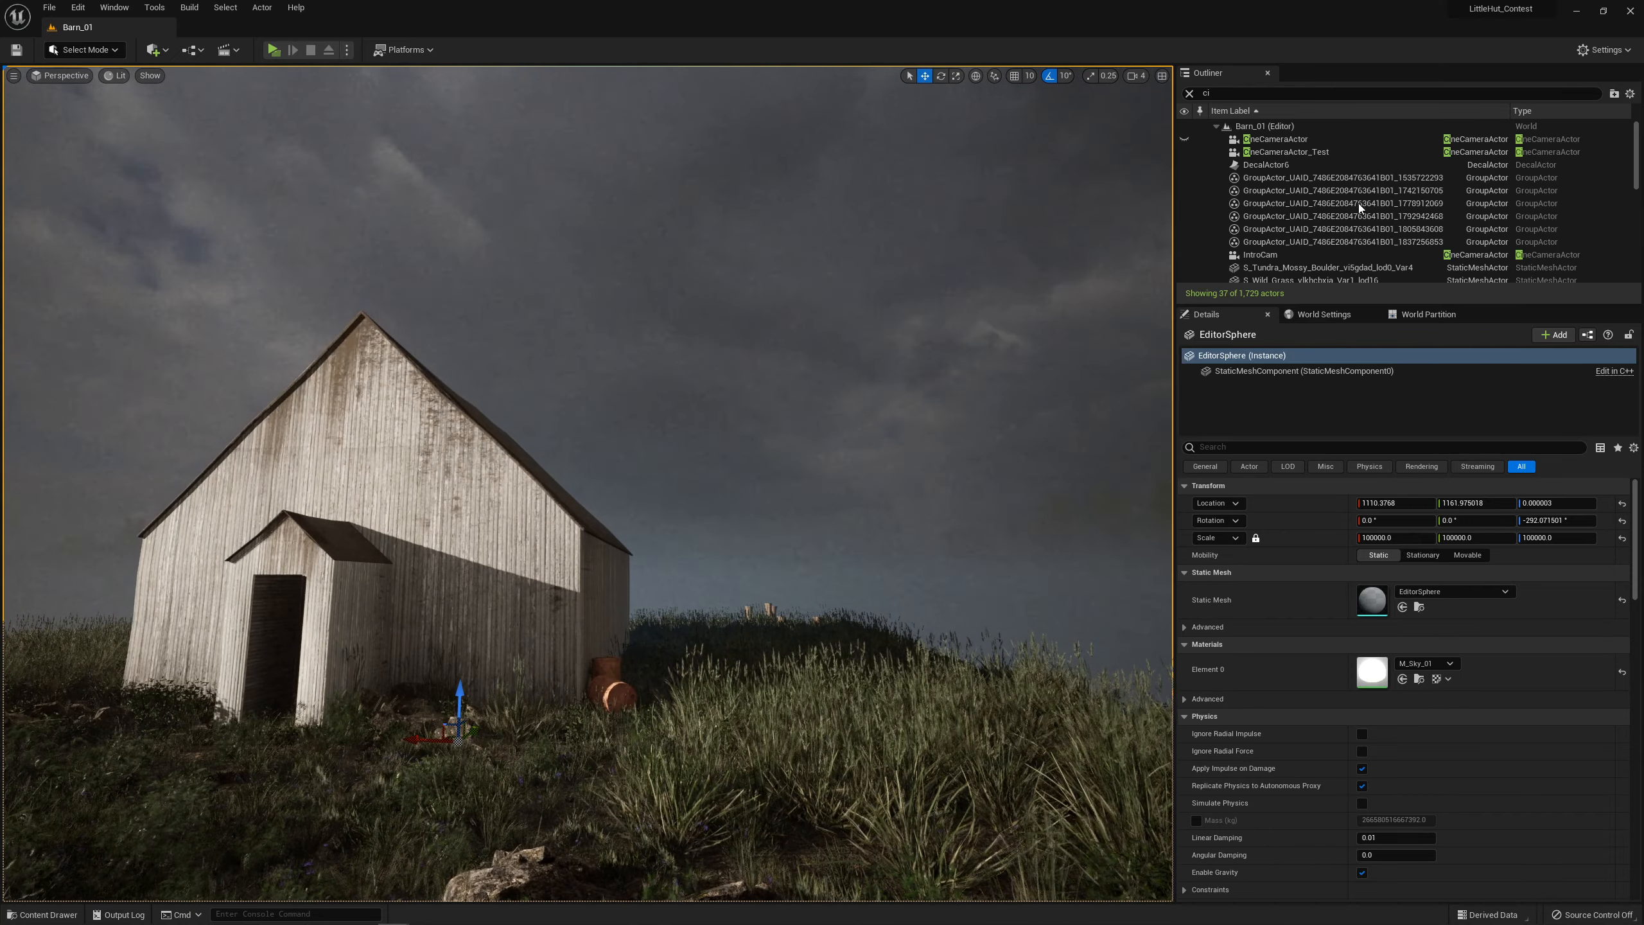
click(1285, 152)
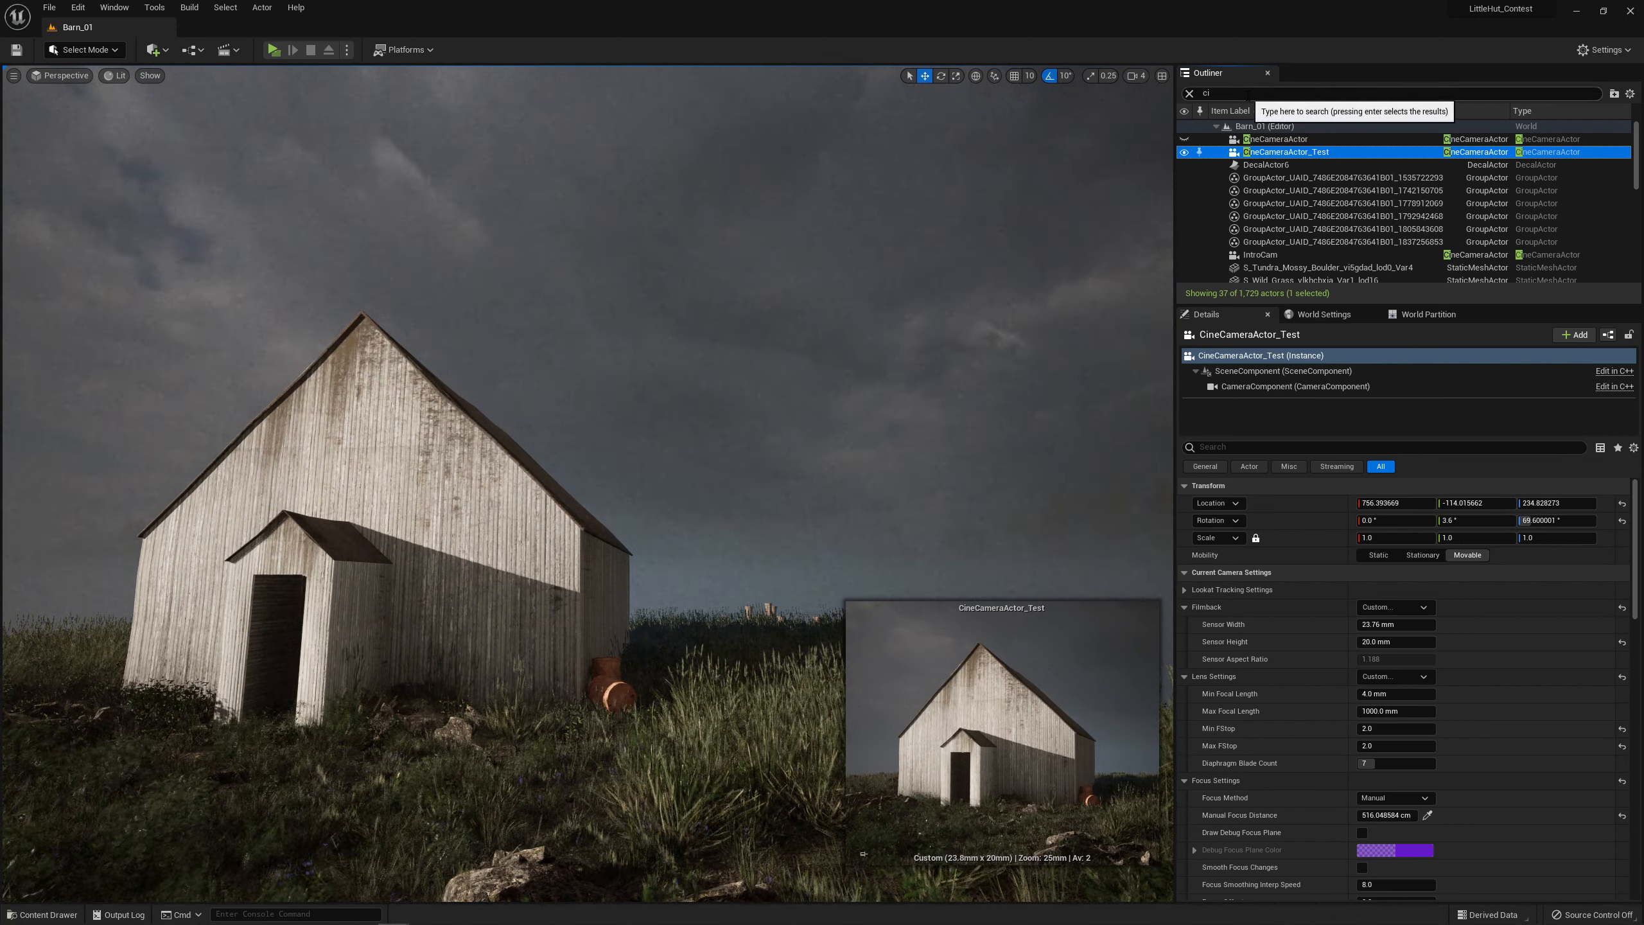
- Search the level's actors for "fog" and select ExponentialHeightFog
click(1247, 95)
text(f)
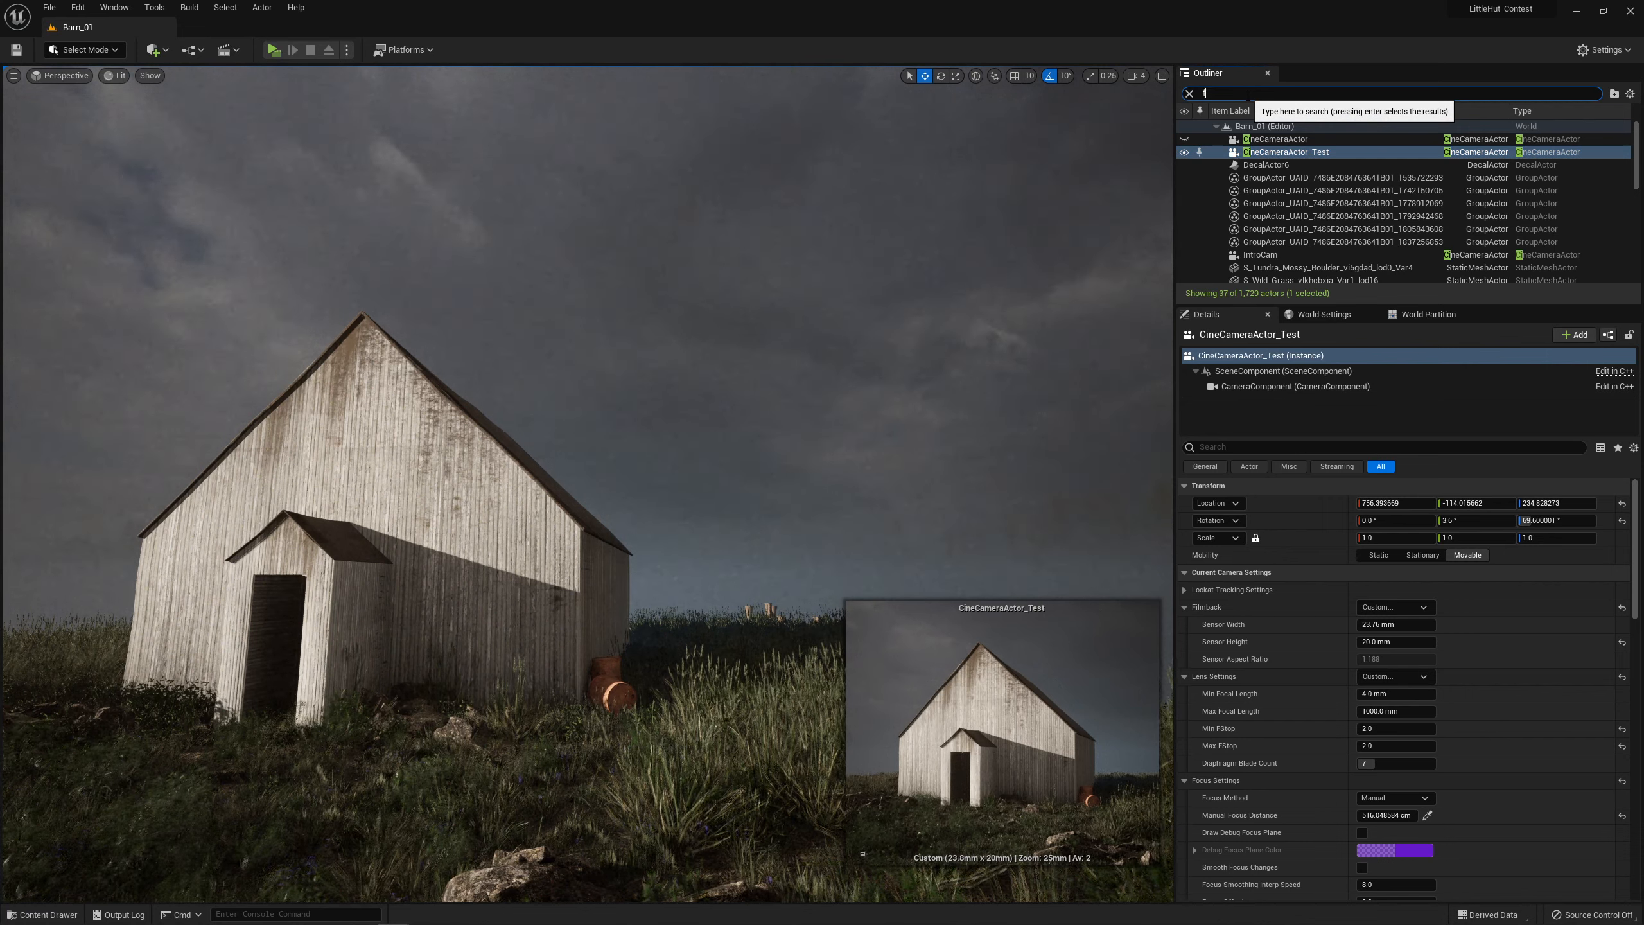
text(og)
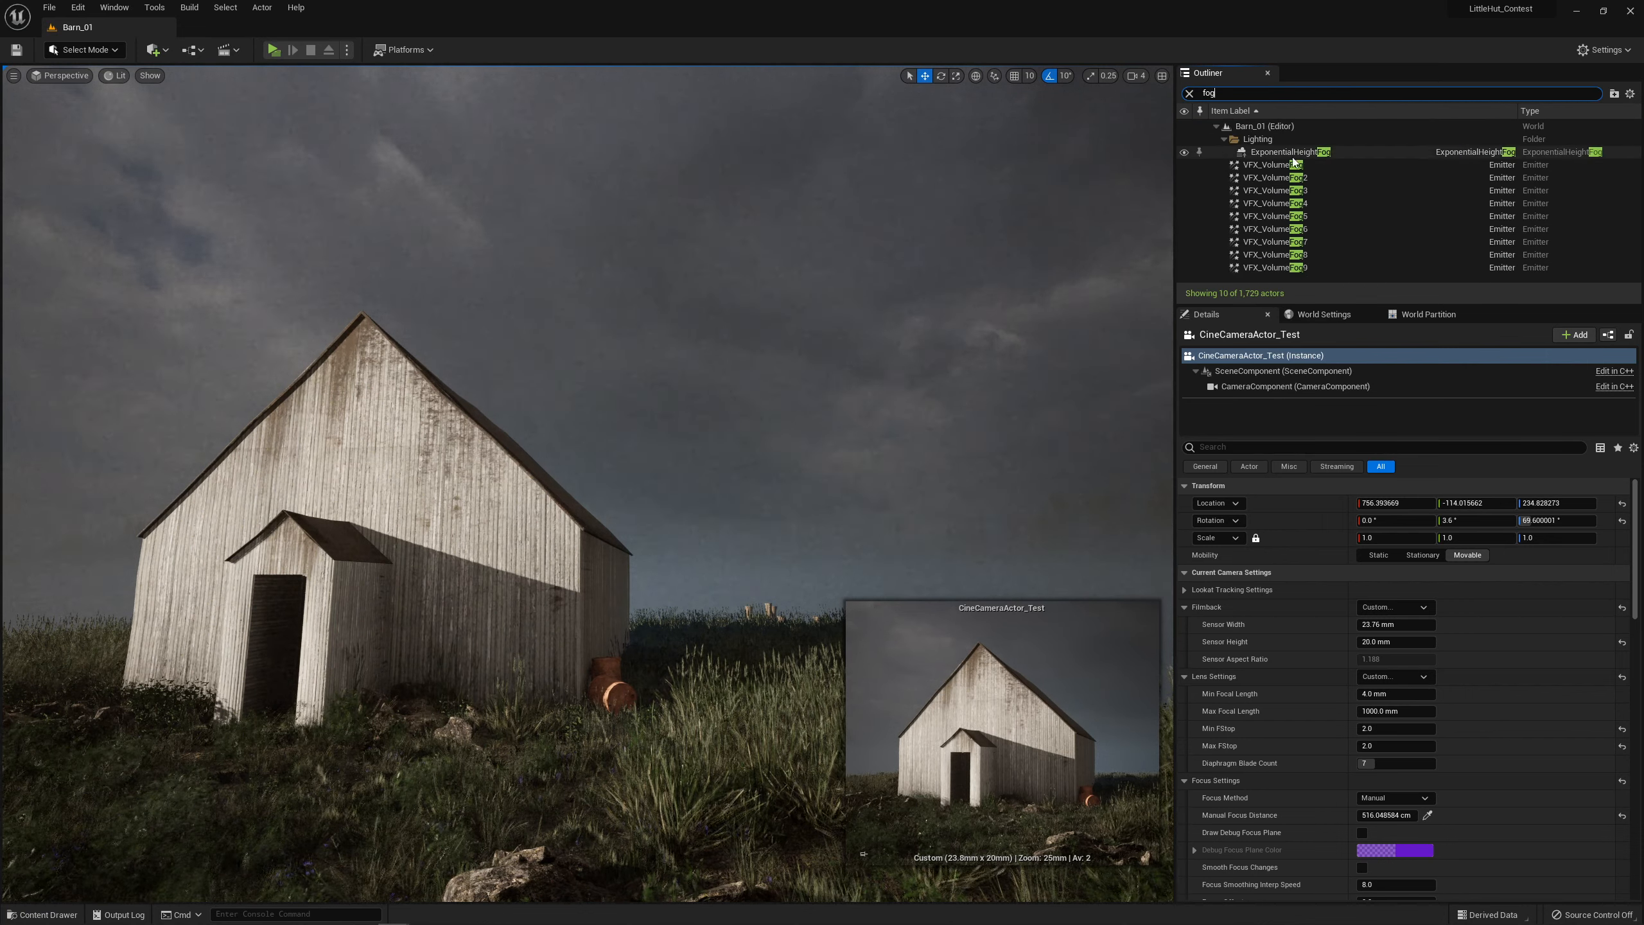
click(1289, 153)
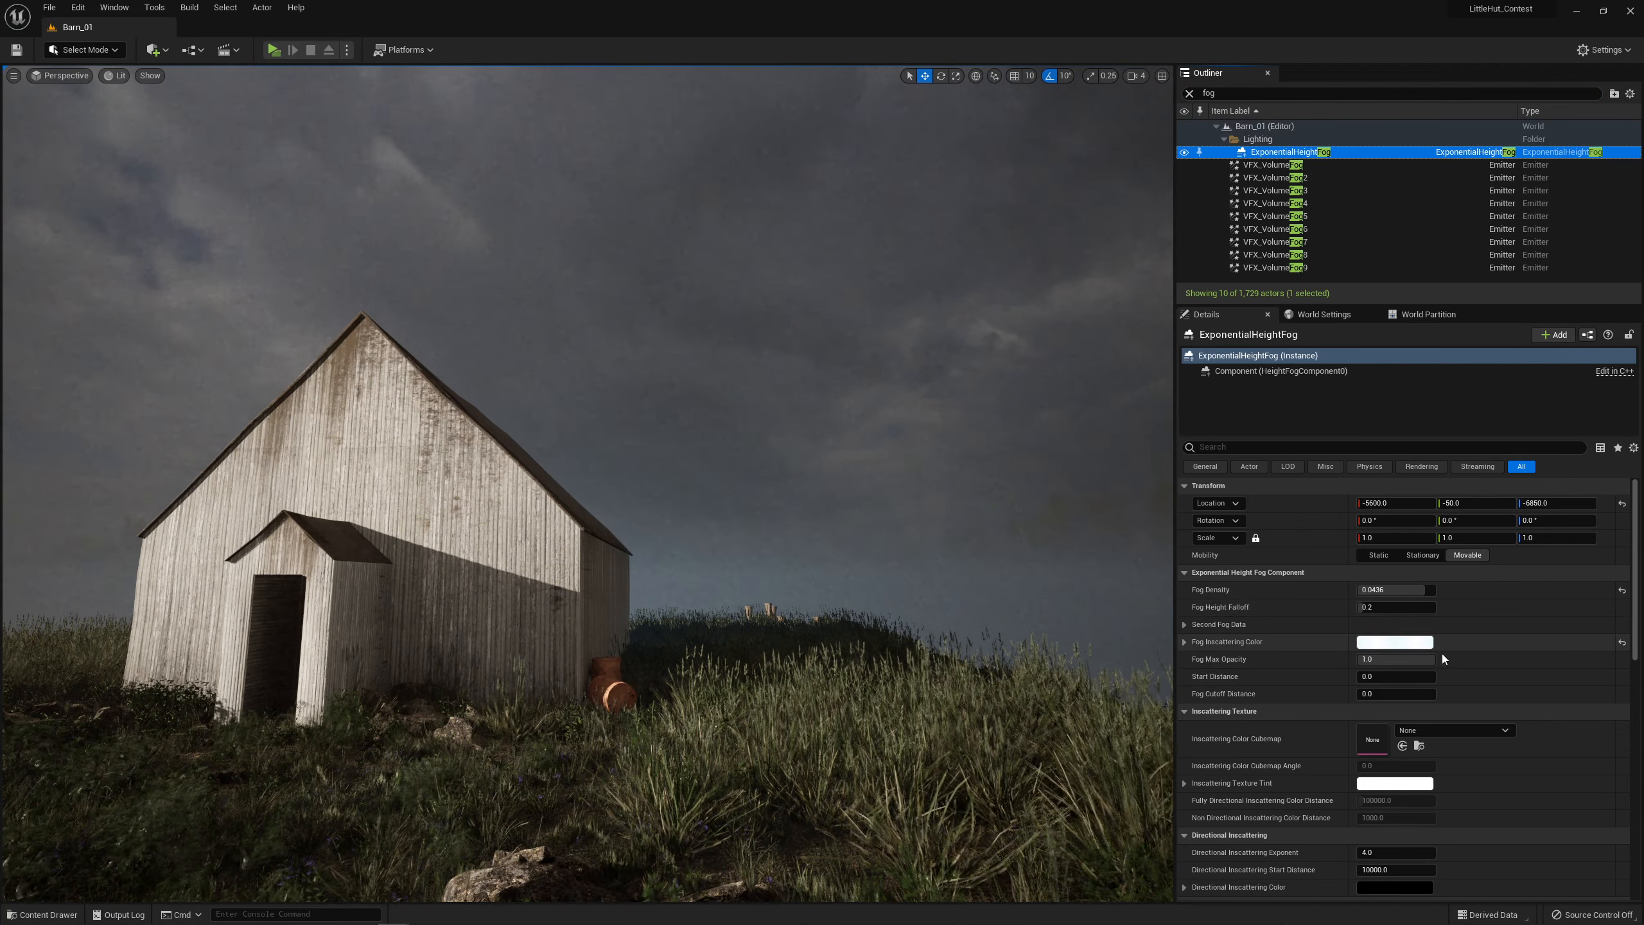
- Switch the height fog's Volumetric Fog off and back on to compare its effect on the barn scene
scroll(1529, 684, down, 4)
scroll(1528, 684, down, 2)
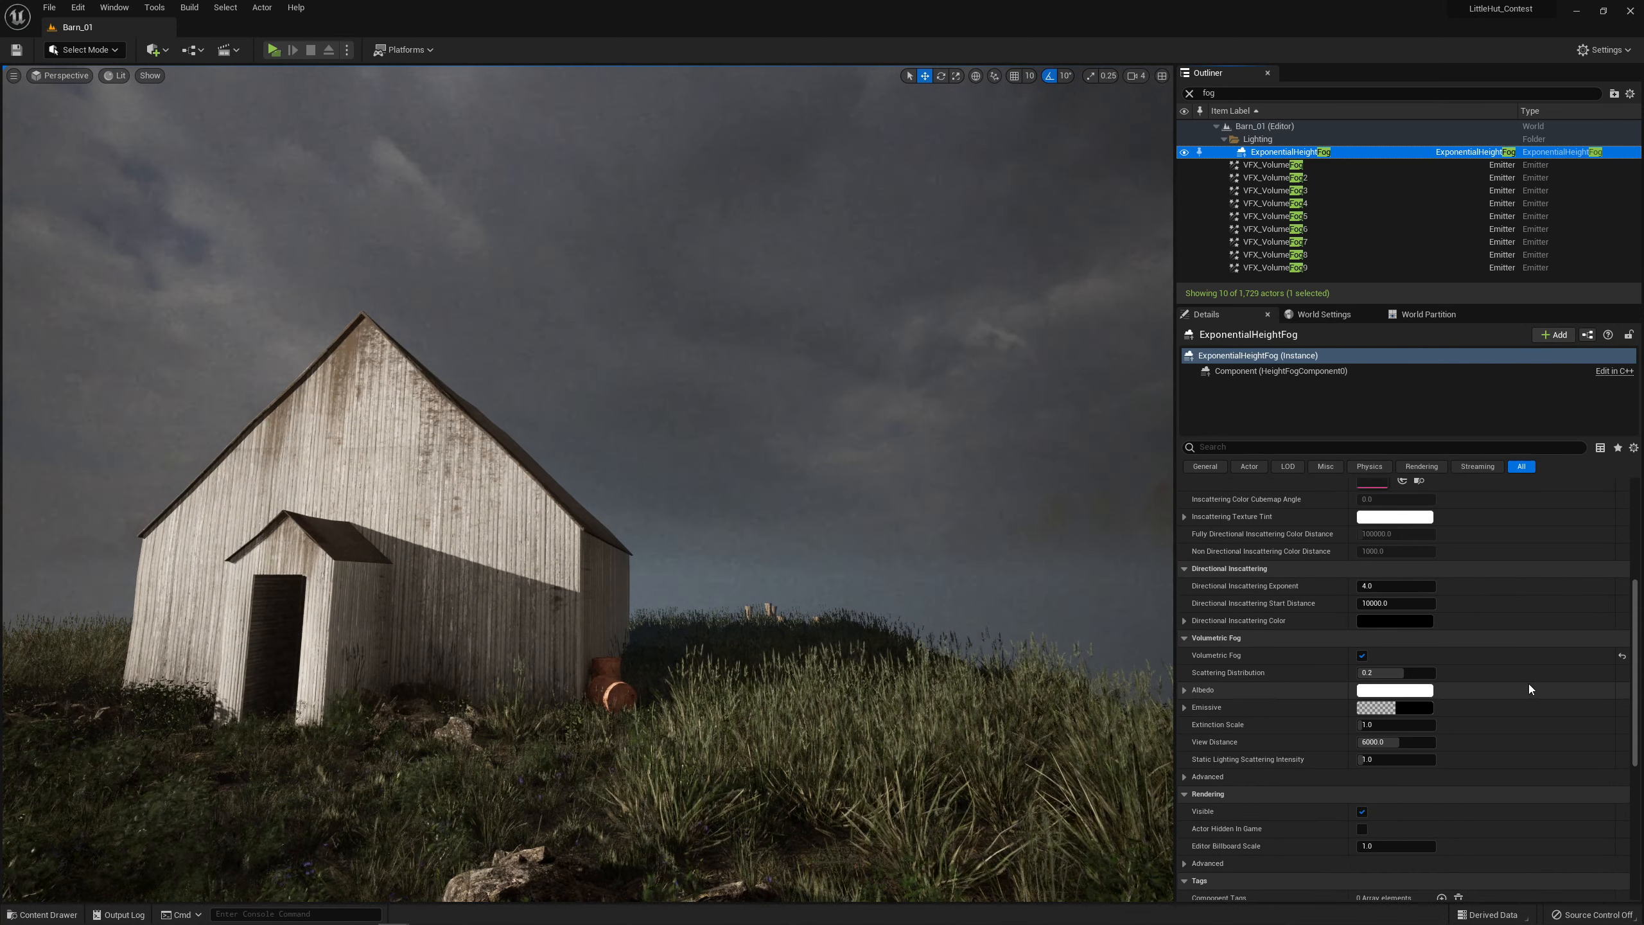
click(1363, 656)
click(1363, 656)
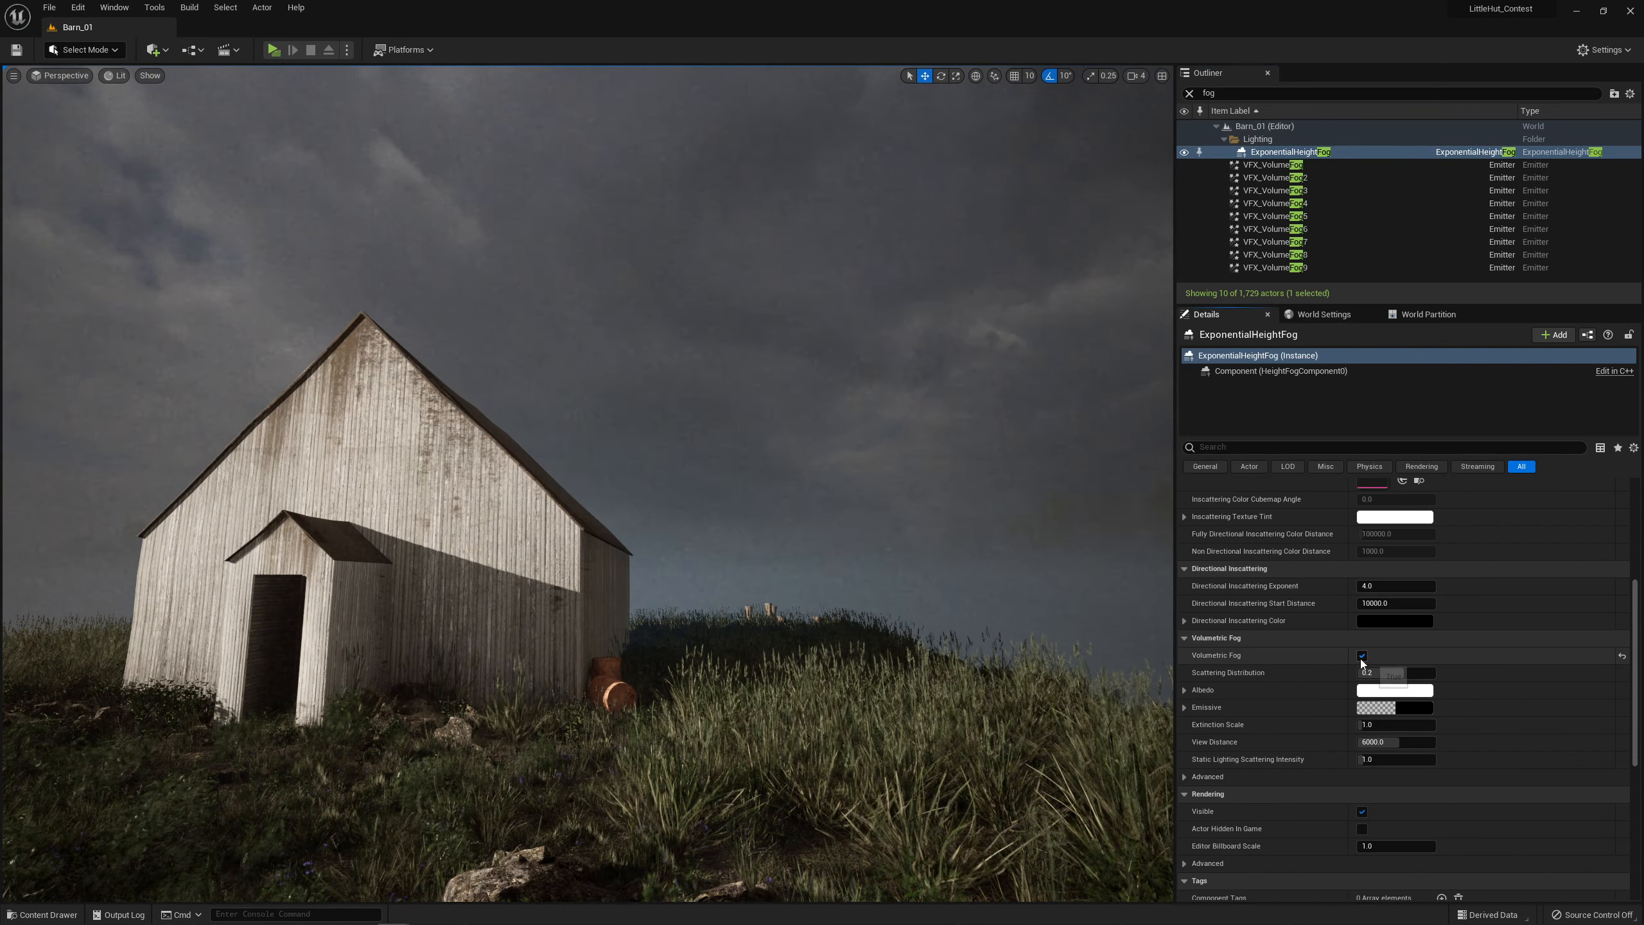
click(1362, 656)
right_drag(841, 557, 806, 609)
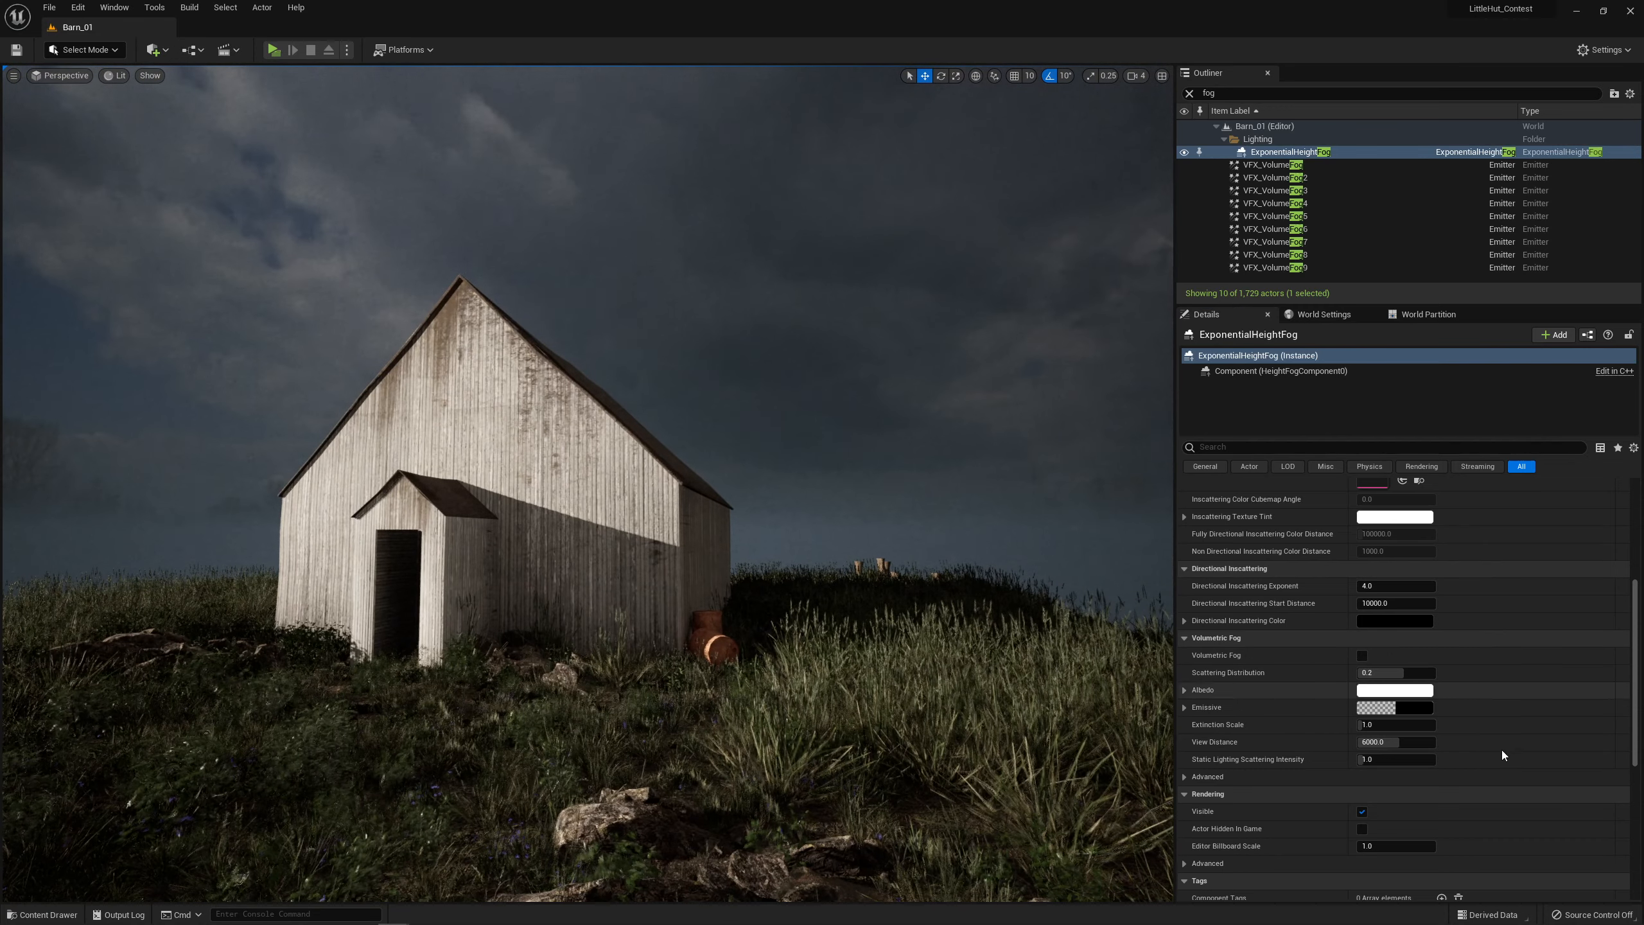
click(1362, 655)
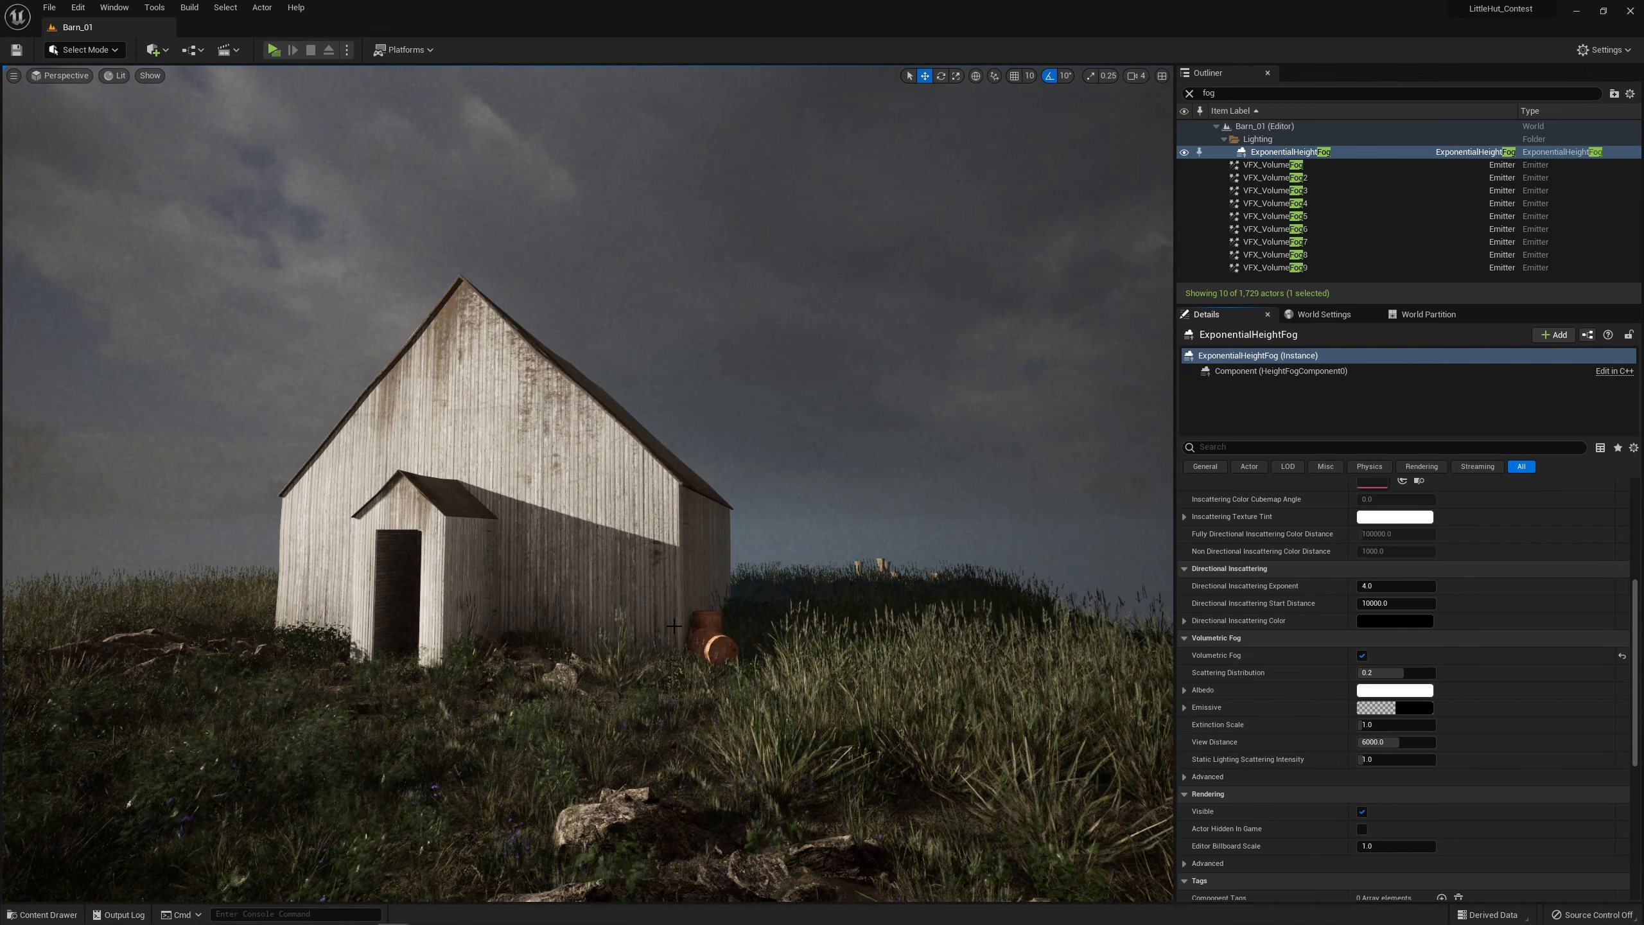
- Show the actor icons around the barn, select the PointLight at its front wall and examine its light settings
right_drag(573, 506, 476, 518)
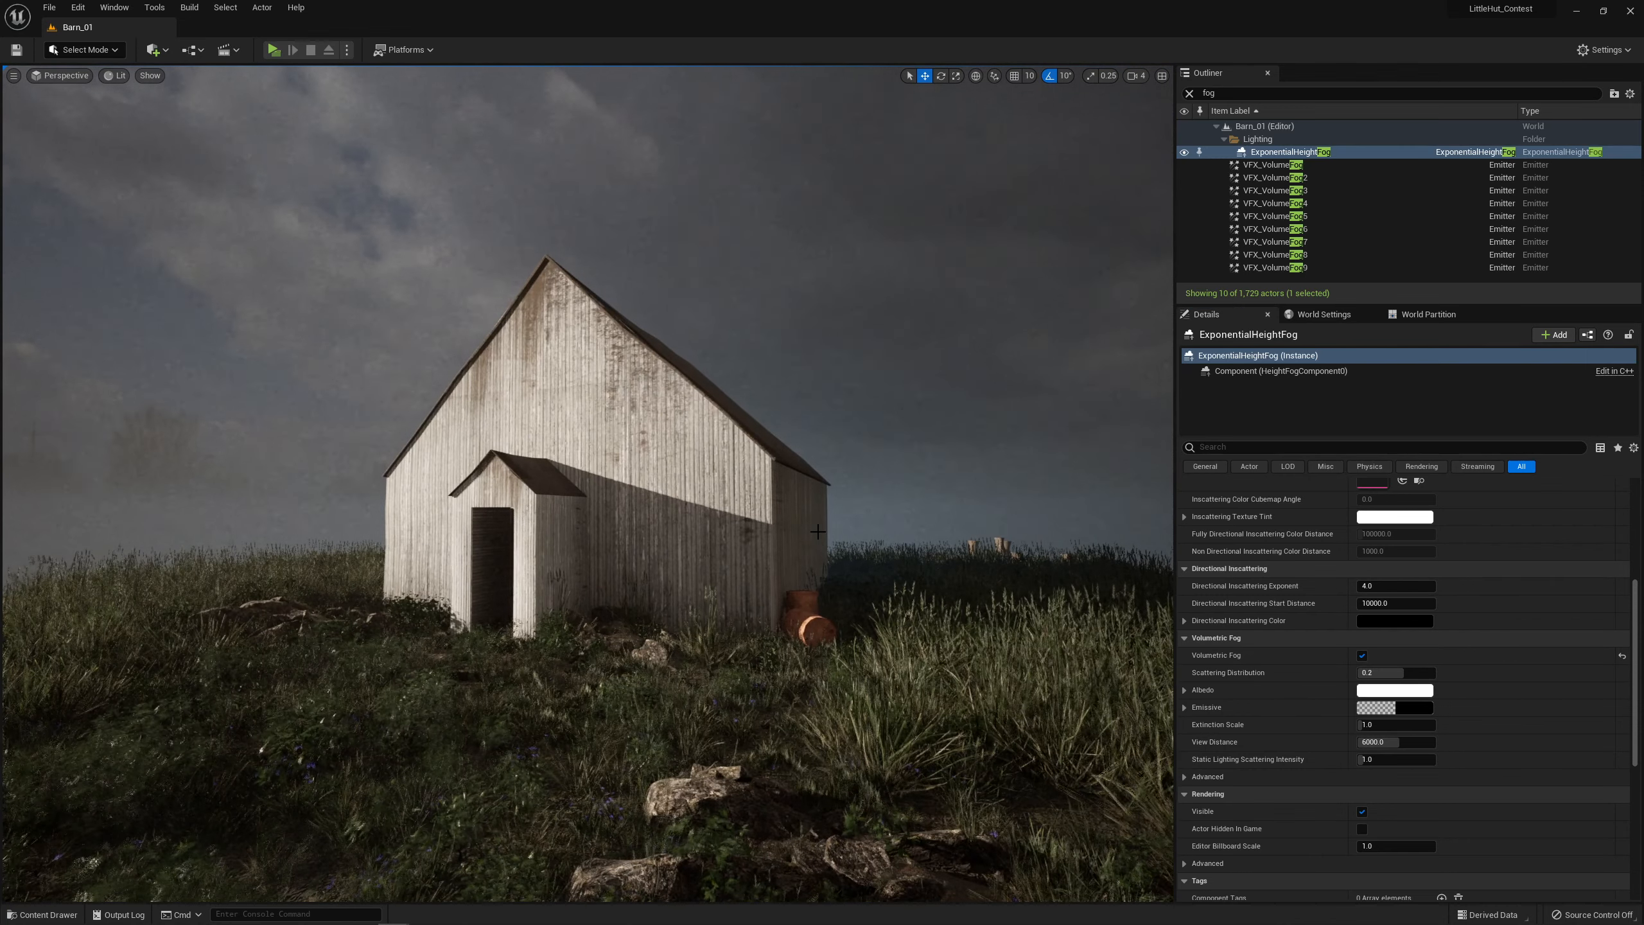
key(g)
click(634, 489)
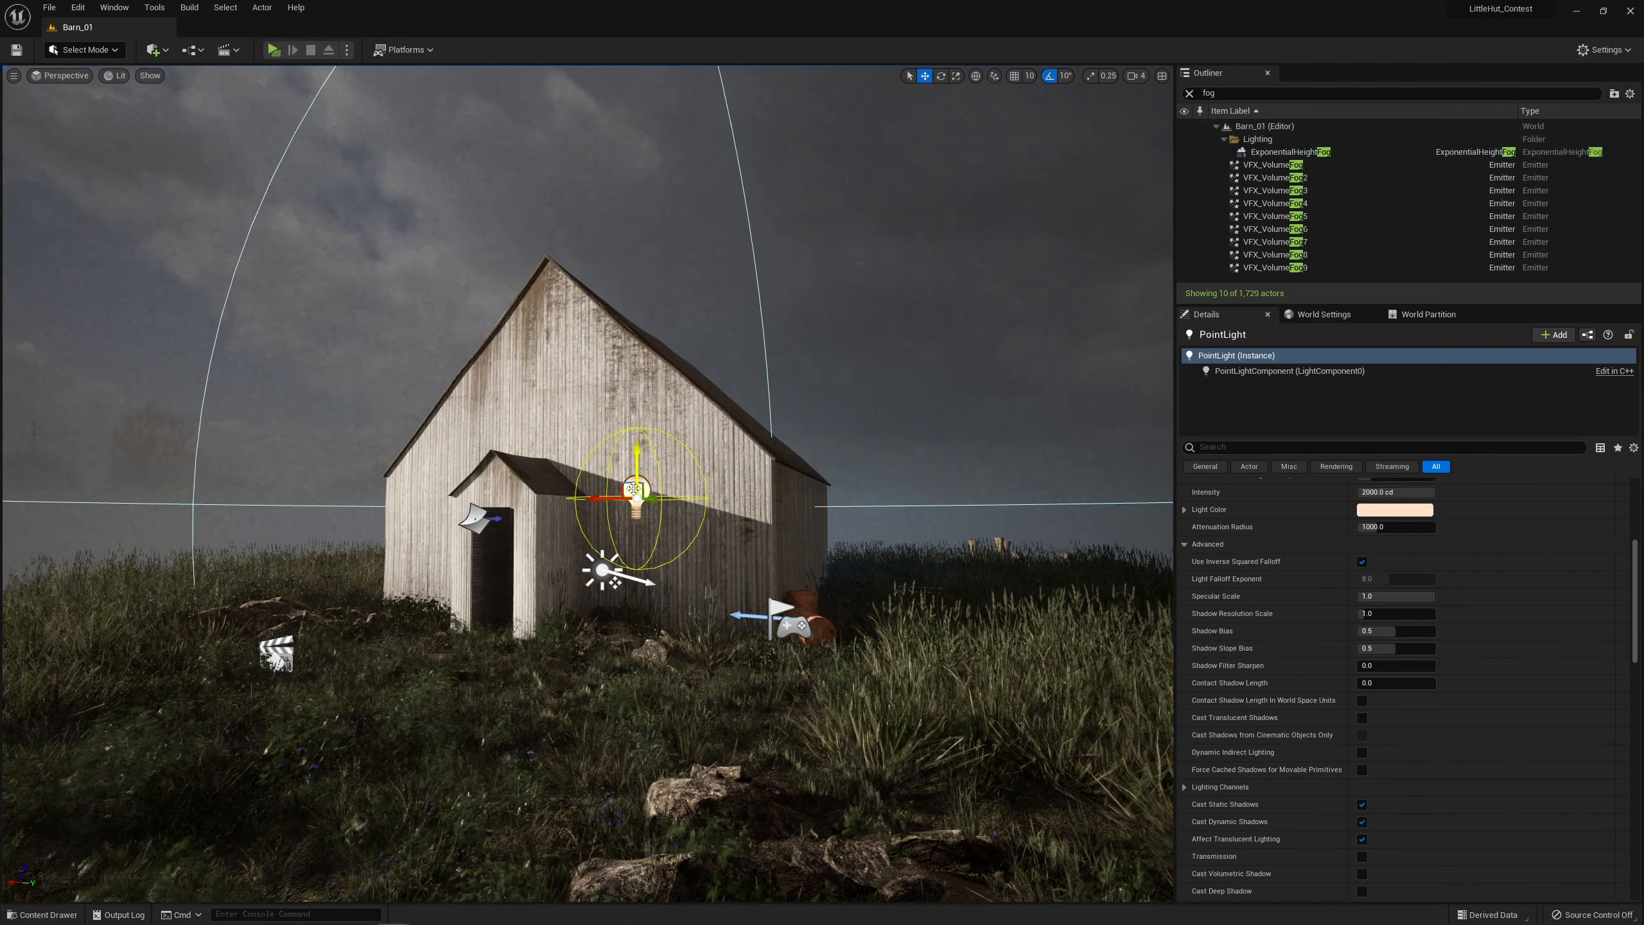
scroll(1477, 667, up, 5)
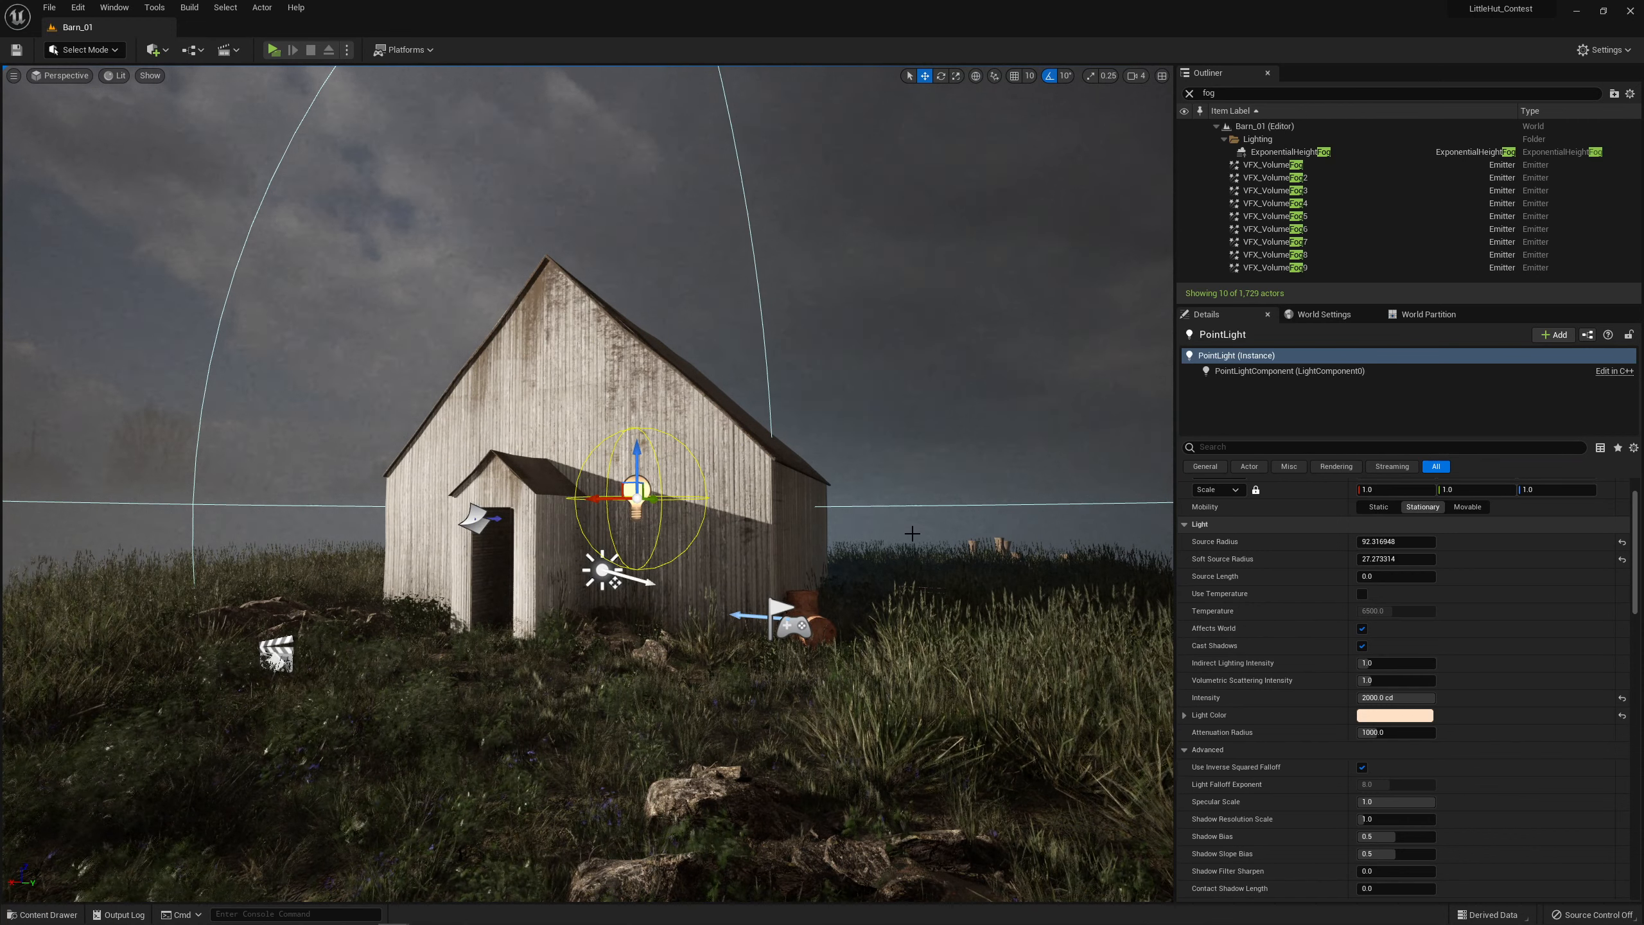
right_drag(959, 519, 919, 537)
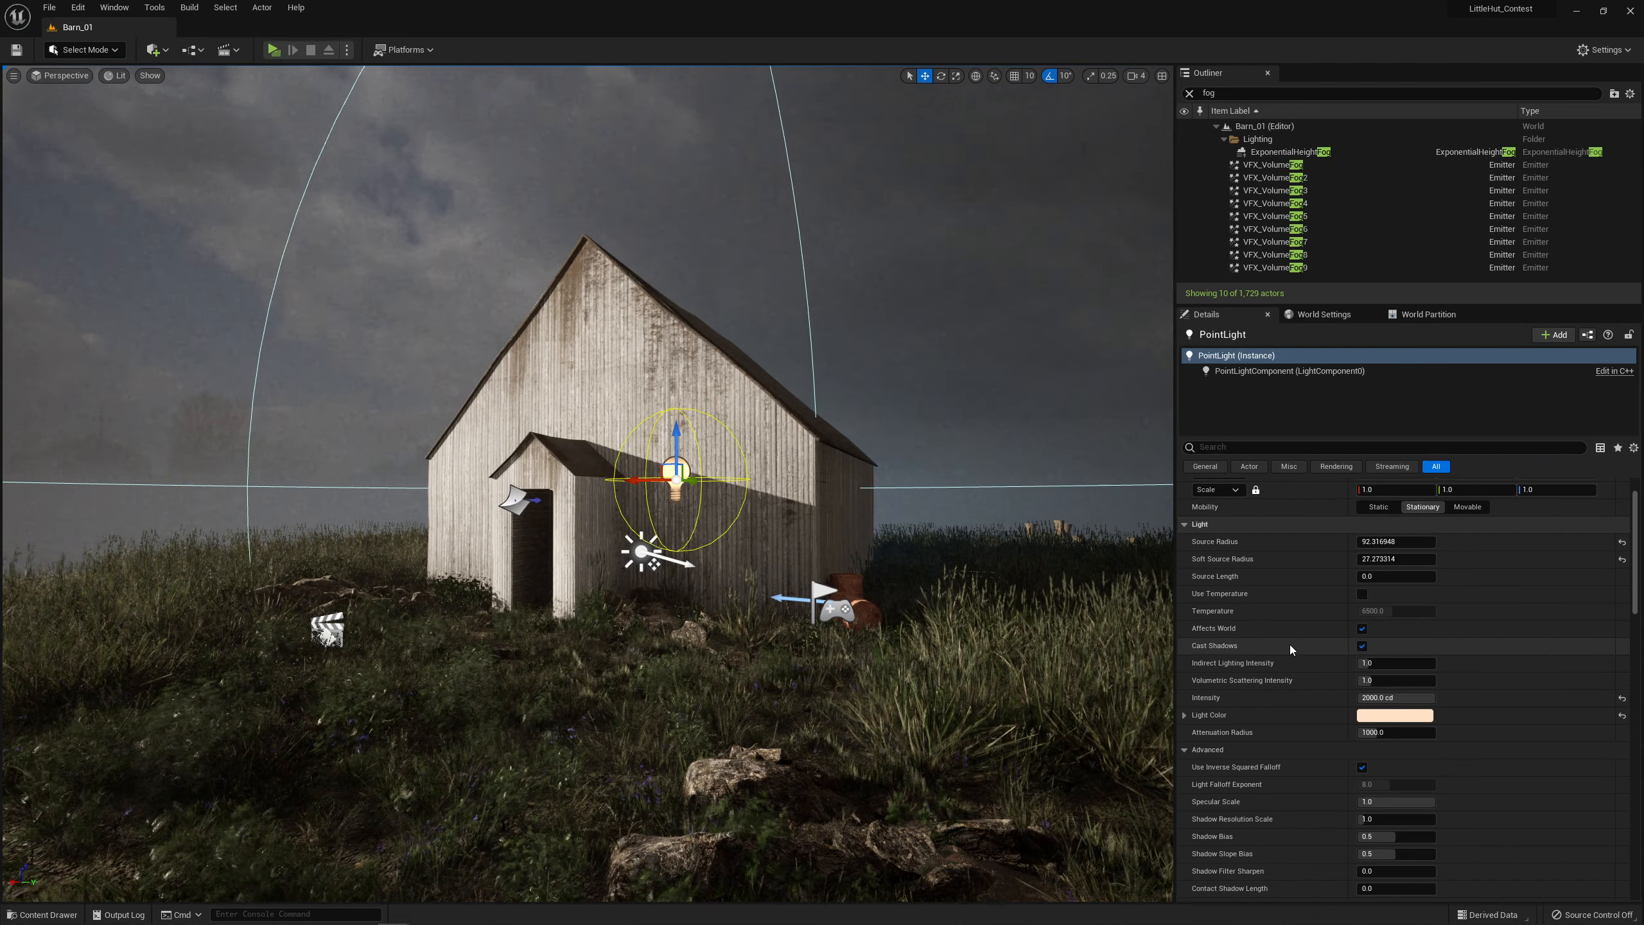
- Switch the PointLight's Affects World off and on repeatedly to compare its effect on the barn front, leaving it enabled
click(1363, 628)
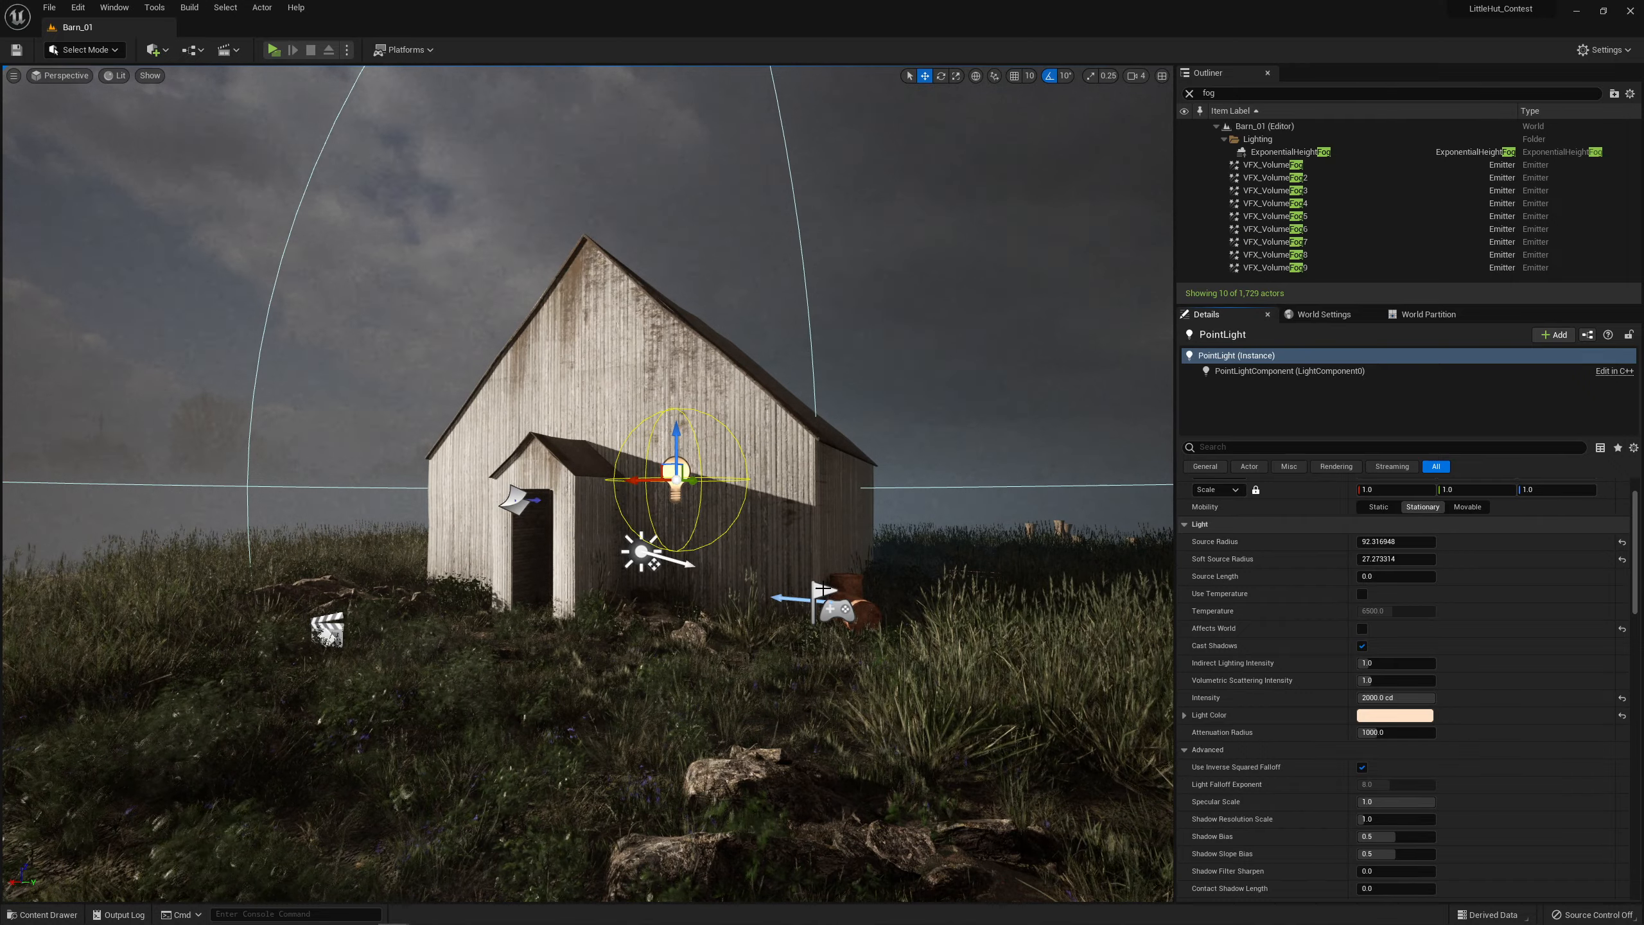
right_drag(823, 589, 869, 607)
key(w)
key(s)
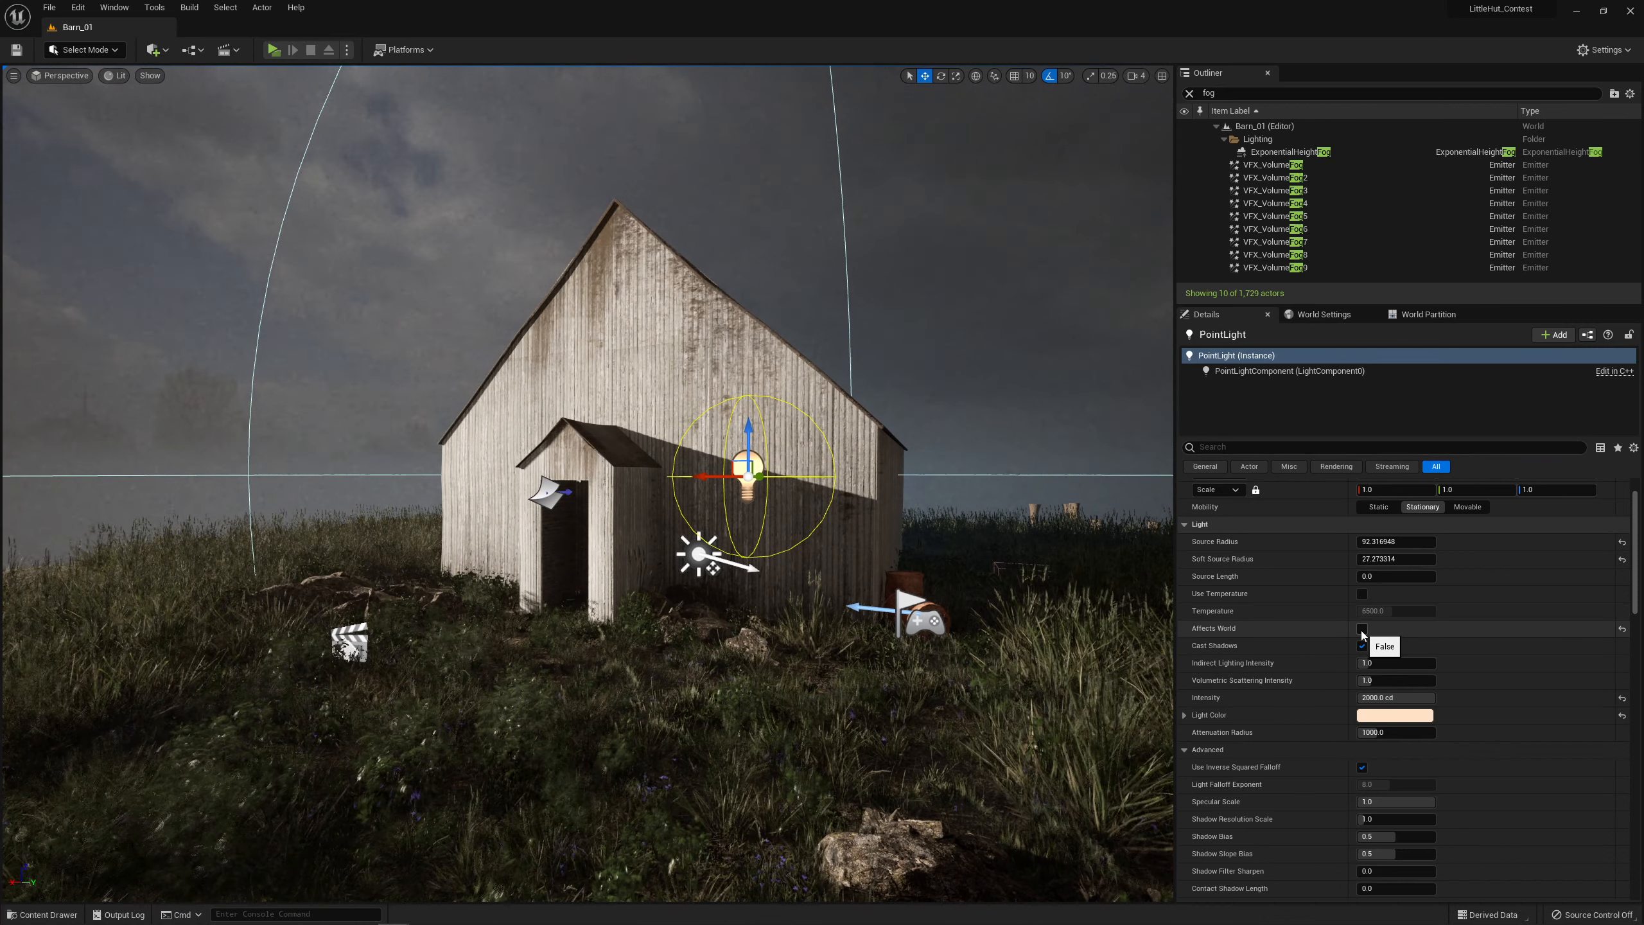
click(1363, 628)
click(1362, 629)
click(1363, 628)
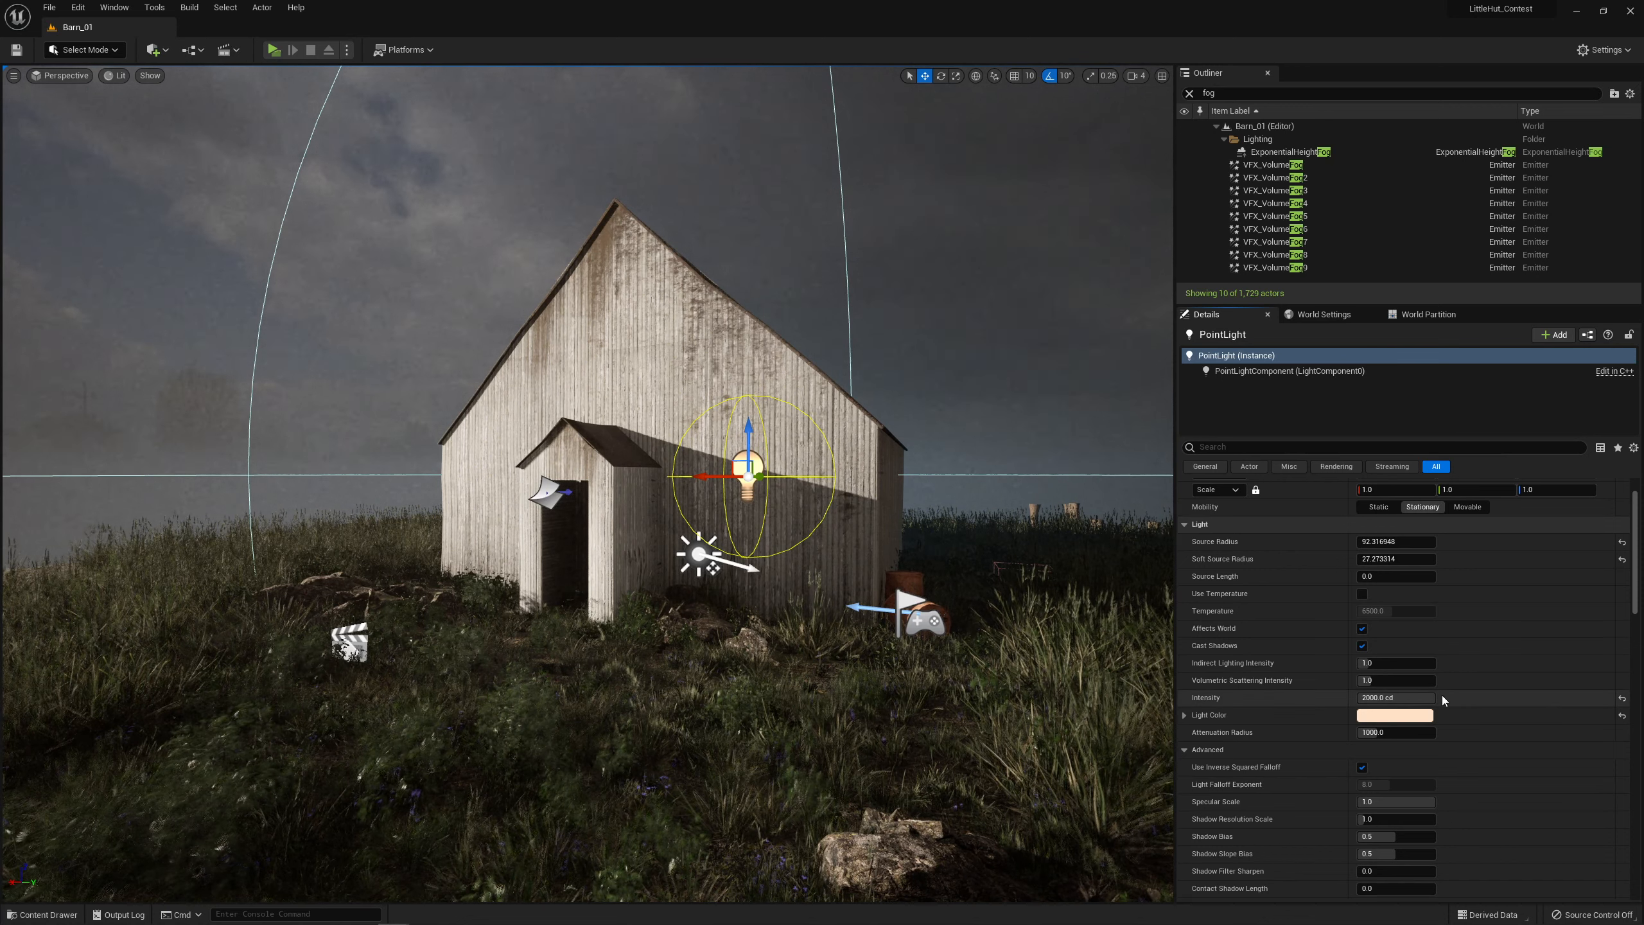
click(1362, 628)
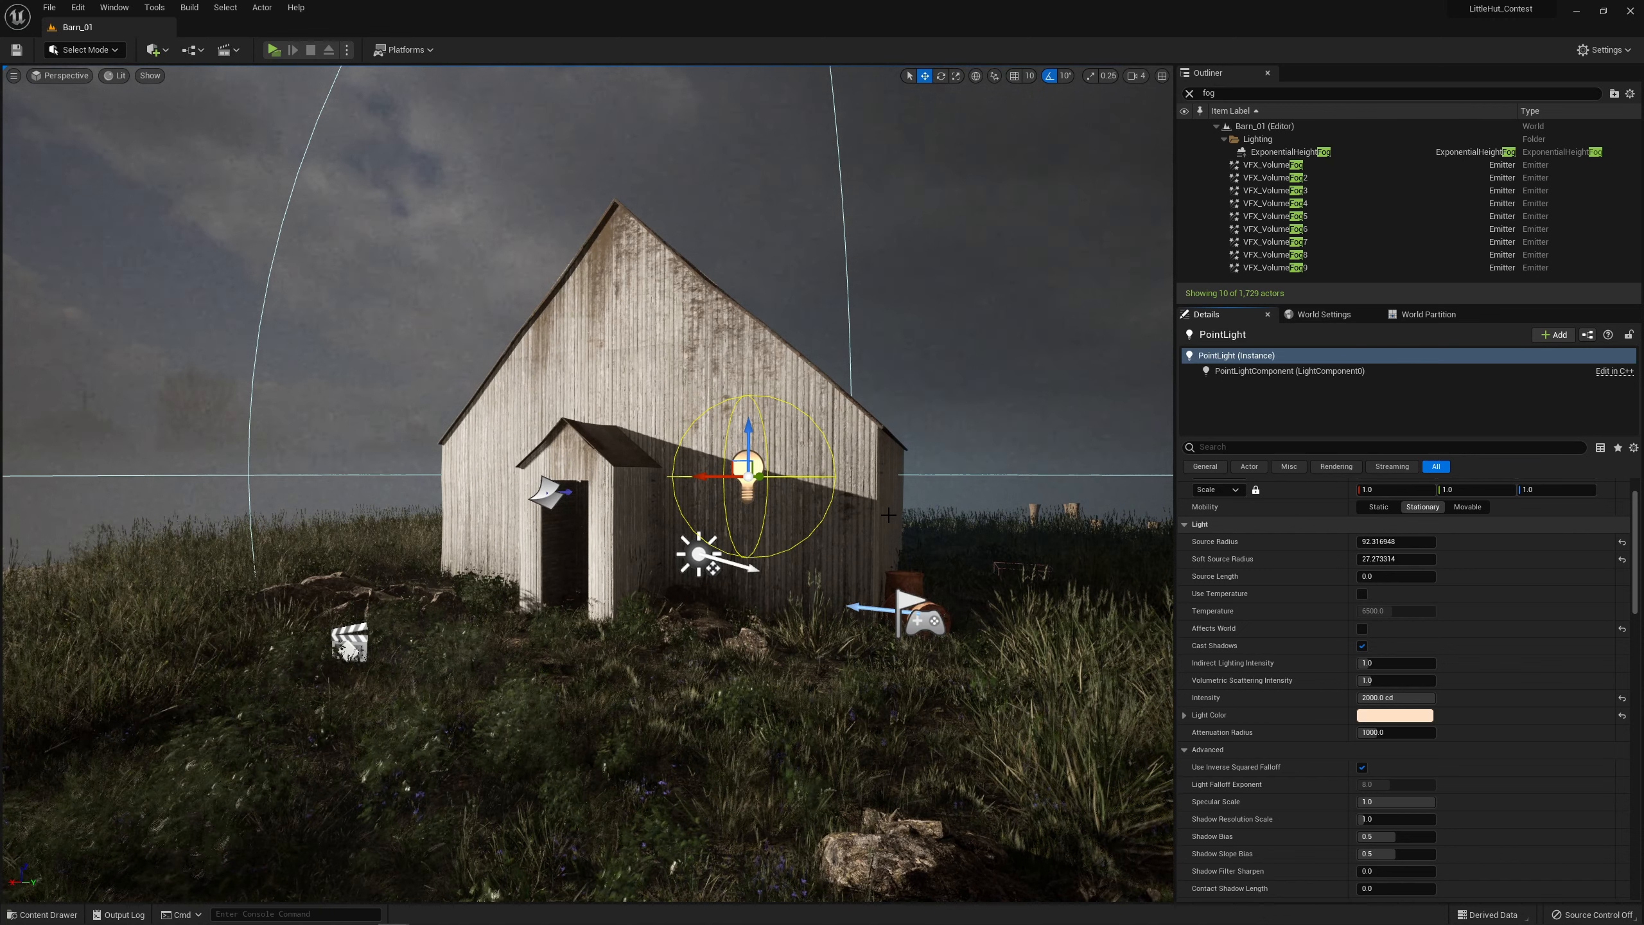
click(1362, 628)
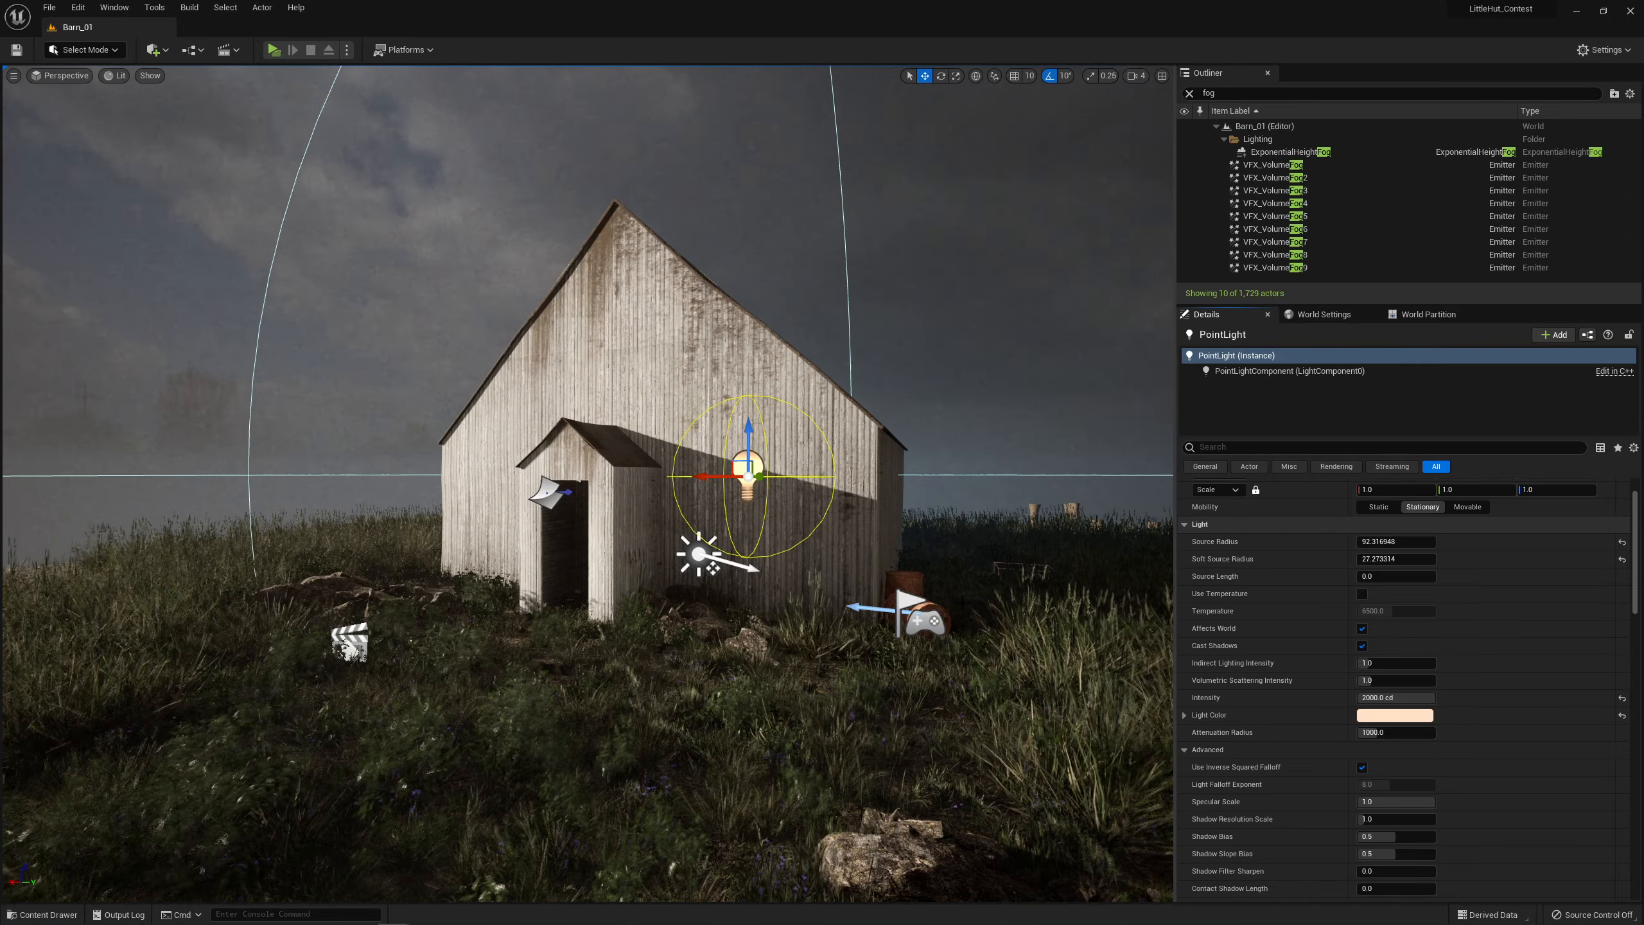
- Search the level's actors for "post", select PostProcessVolume and expand its Exposure settings
mouse_move(872, 602)
right_down()
mouse_move(632, 597)
mouse_move(900, 588)
mouse_move(801, 594)
mouse_move(881, 592)
right_up()
click(1211, 93)
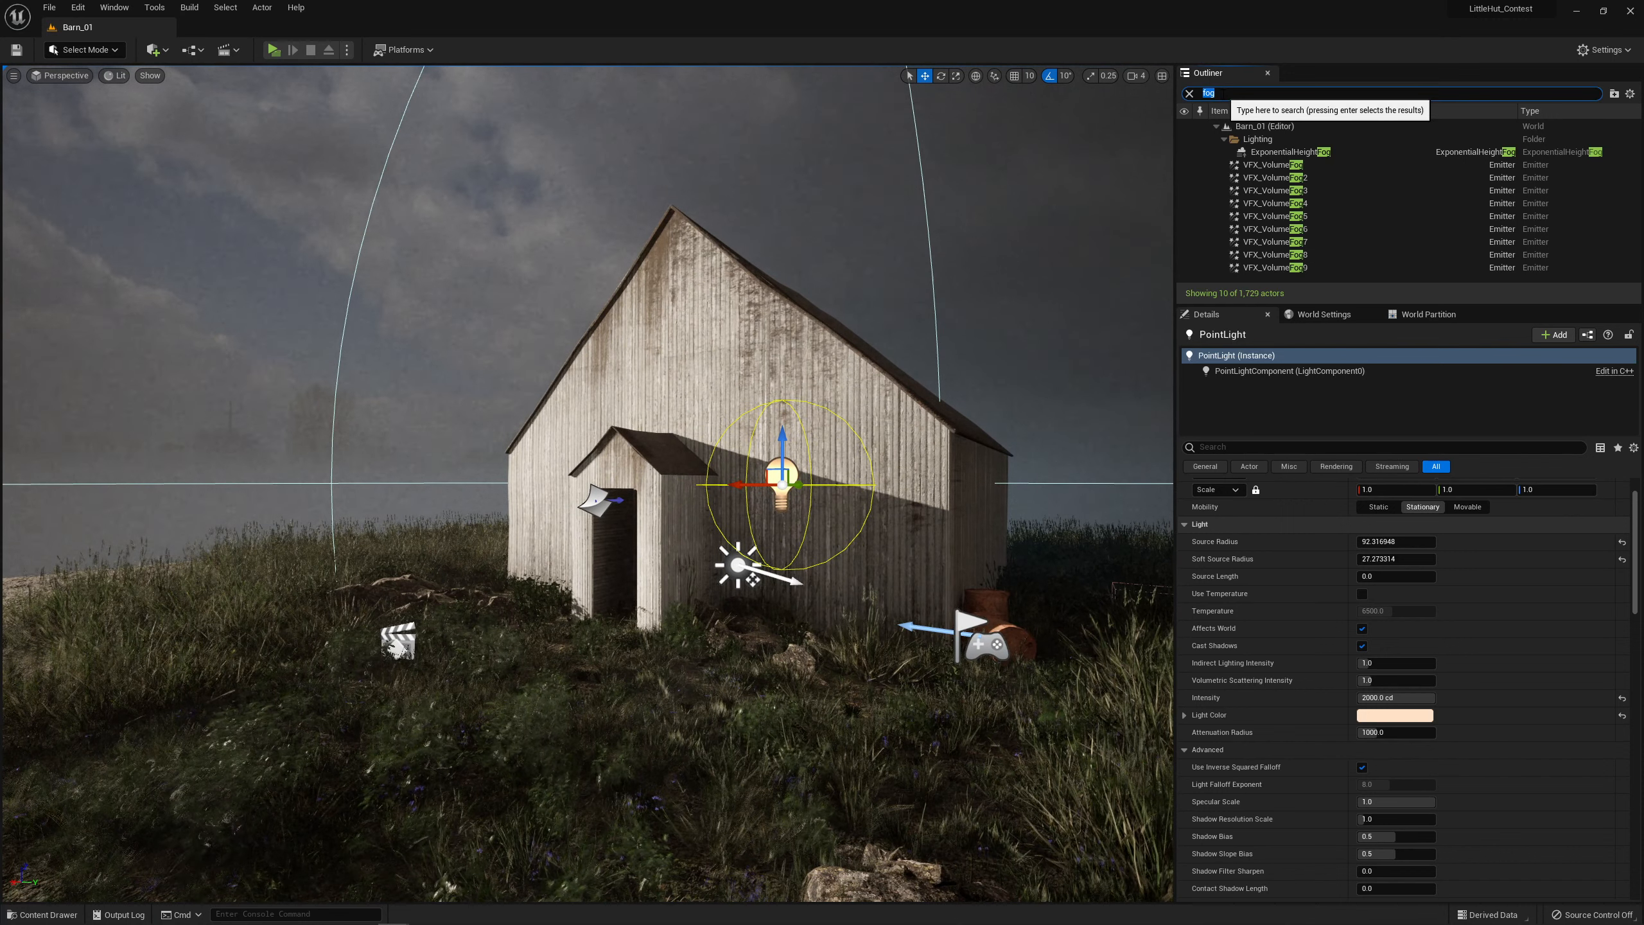
text(post)
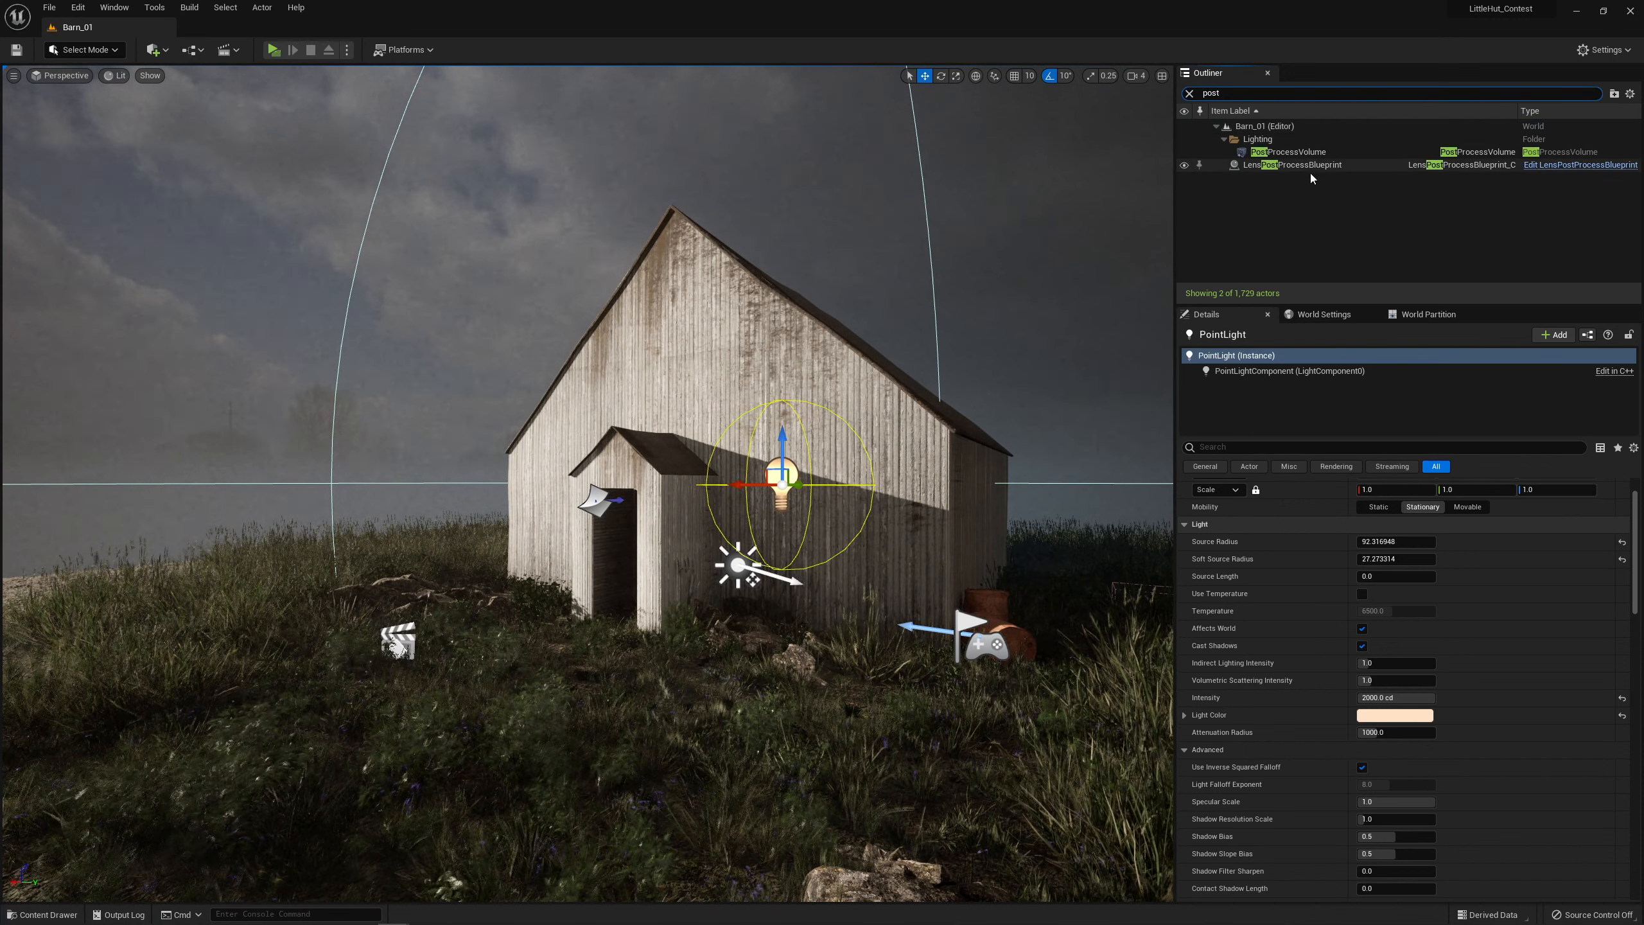
click(1275, 152)
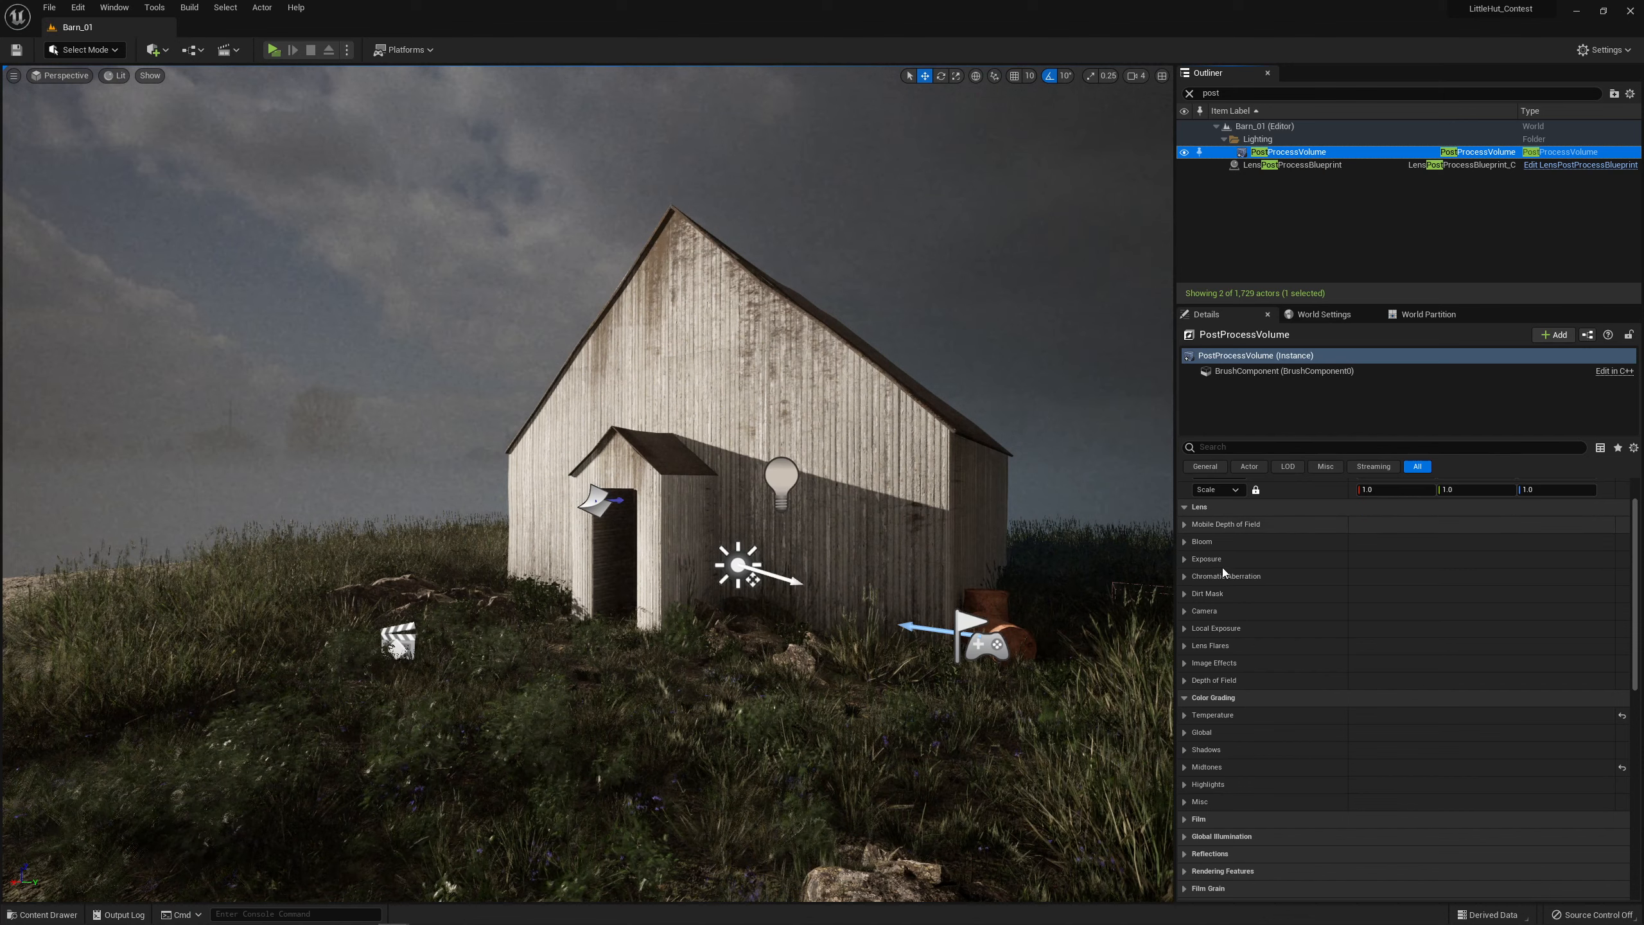
click(1185, 558)
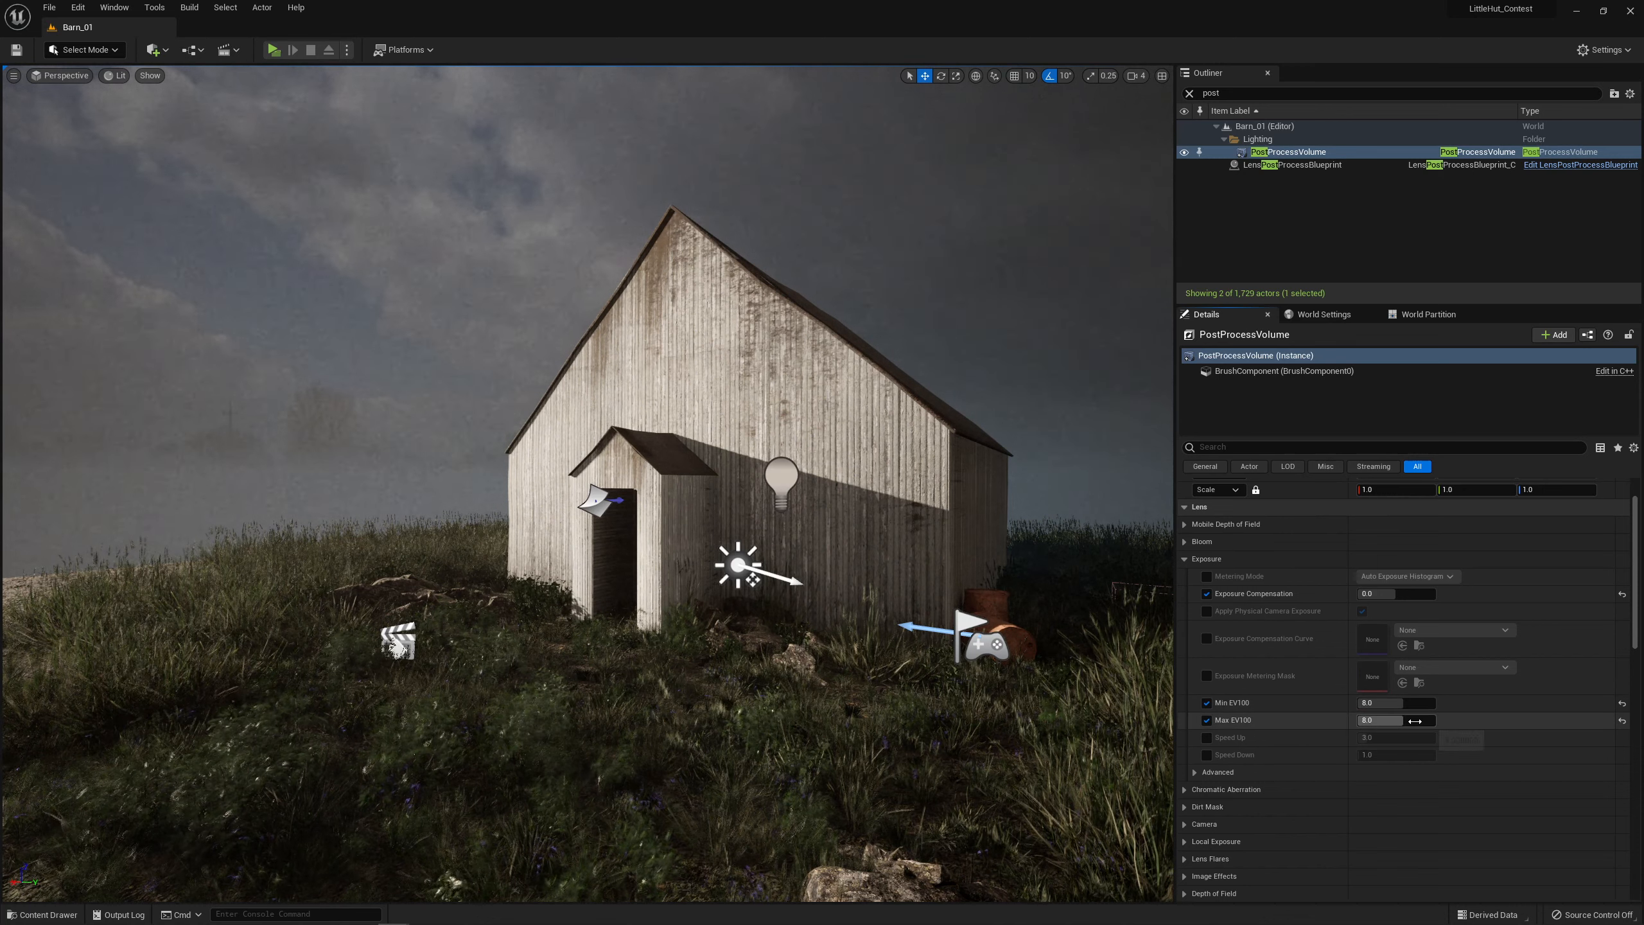
- Select the DirectionalLight and compare the sun's place in the sky with the lighting on the barn
click(739, 565)
scroll(1341, 681, up, 1)
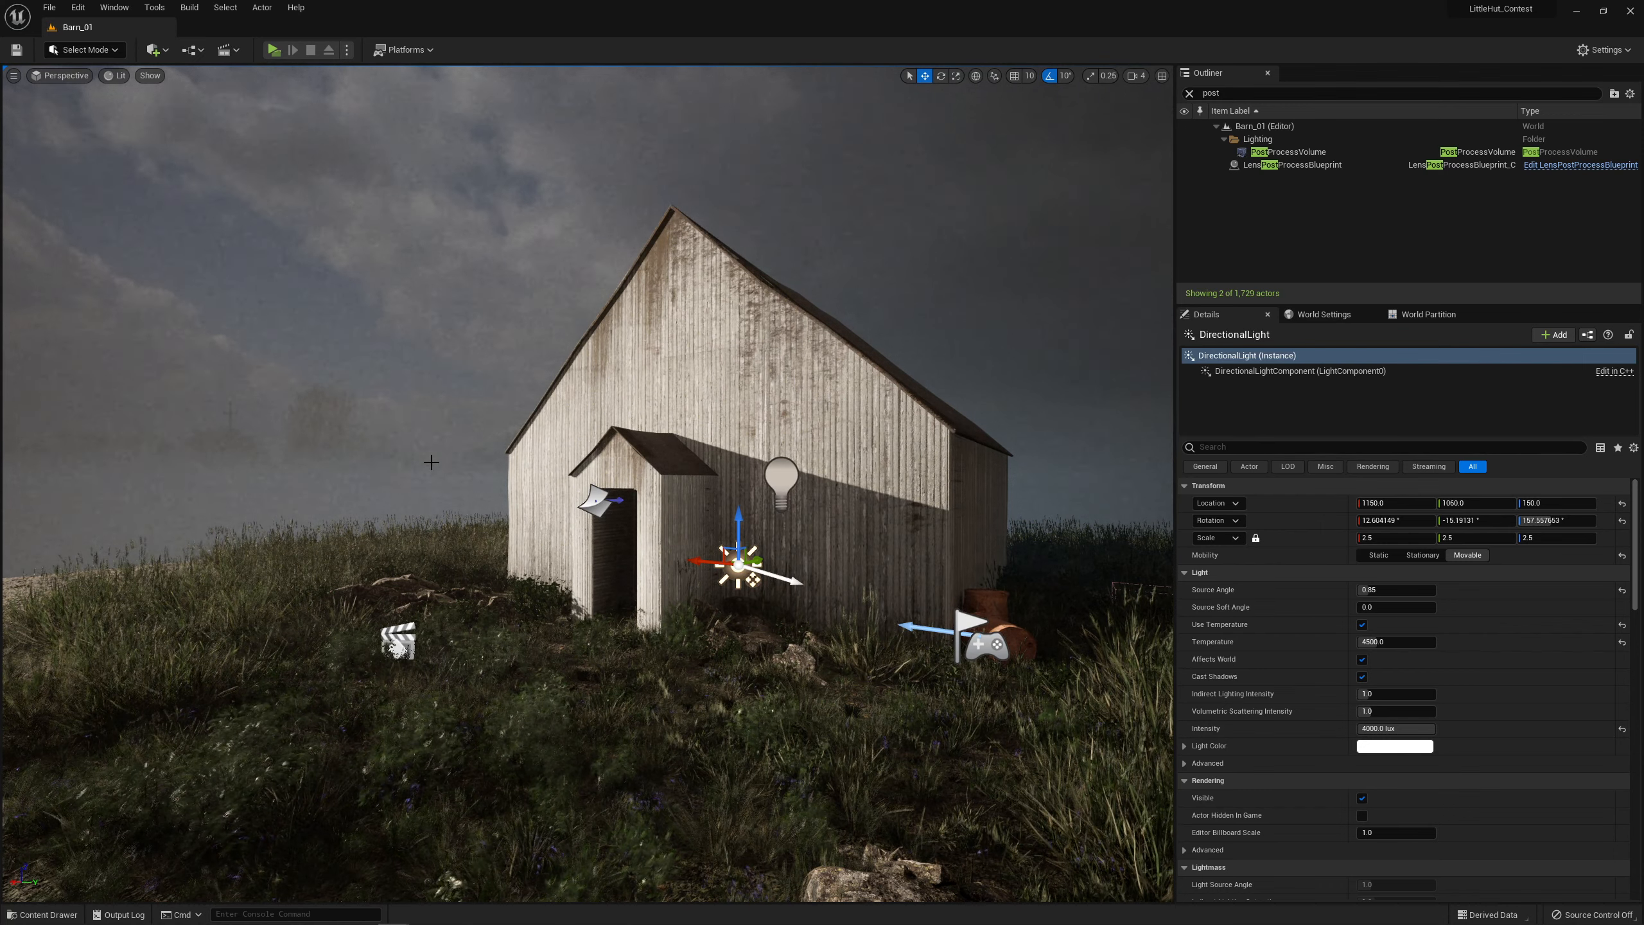
right_drag(744, 583, 368, 532)
right_drag(711, 553, 622, 667)
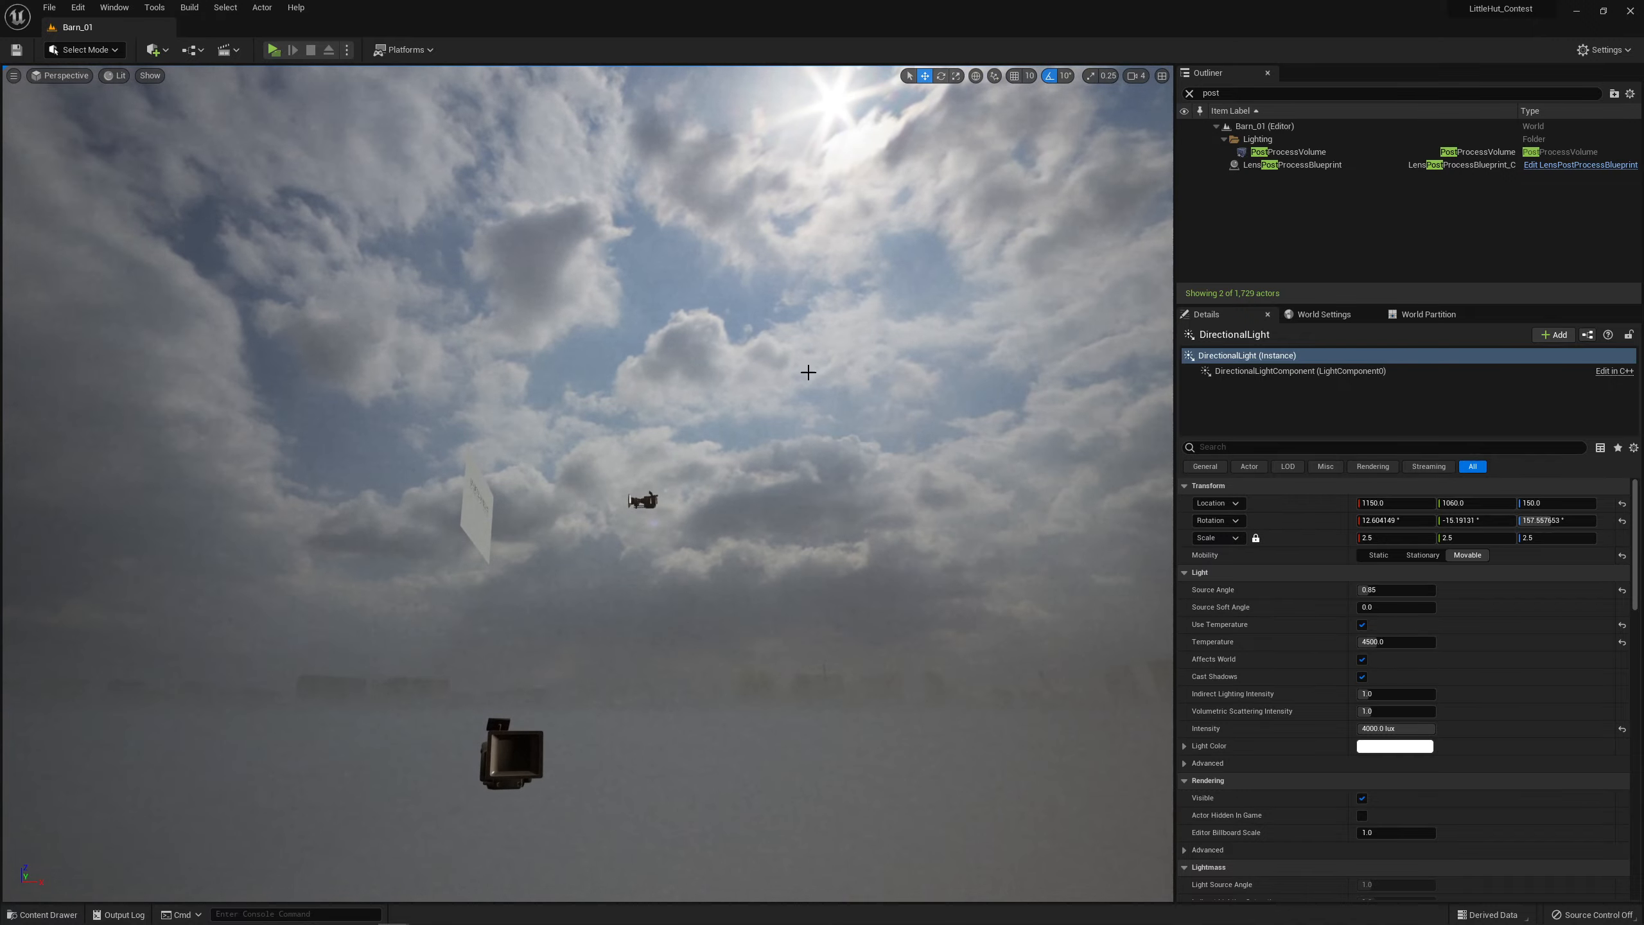
right_drag(730, 488, 858, 594)
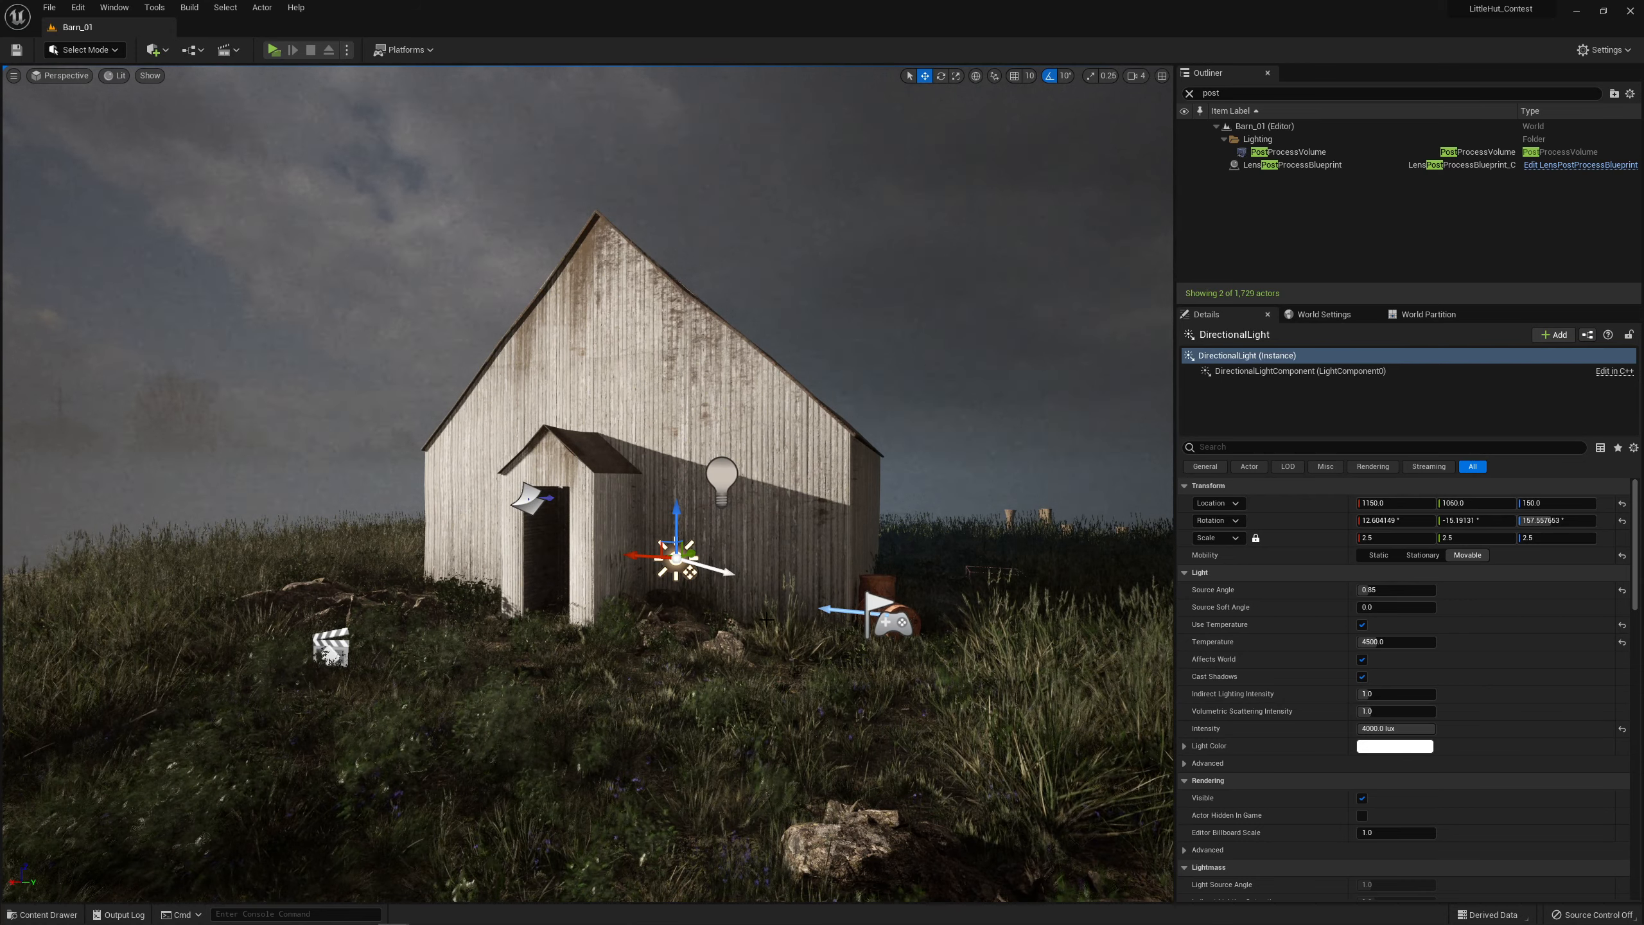
right_drag(767, 620, 719, 577)
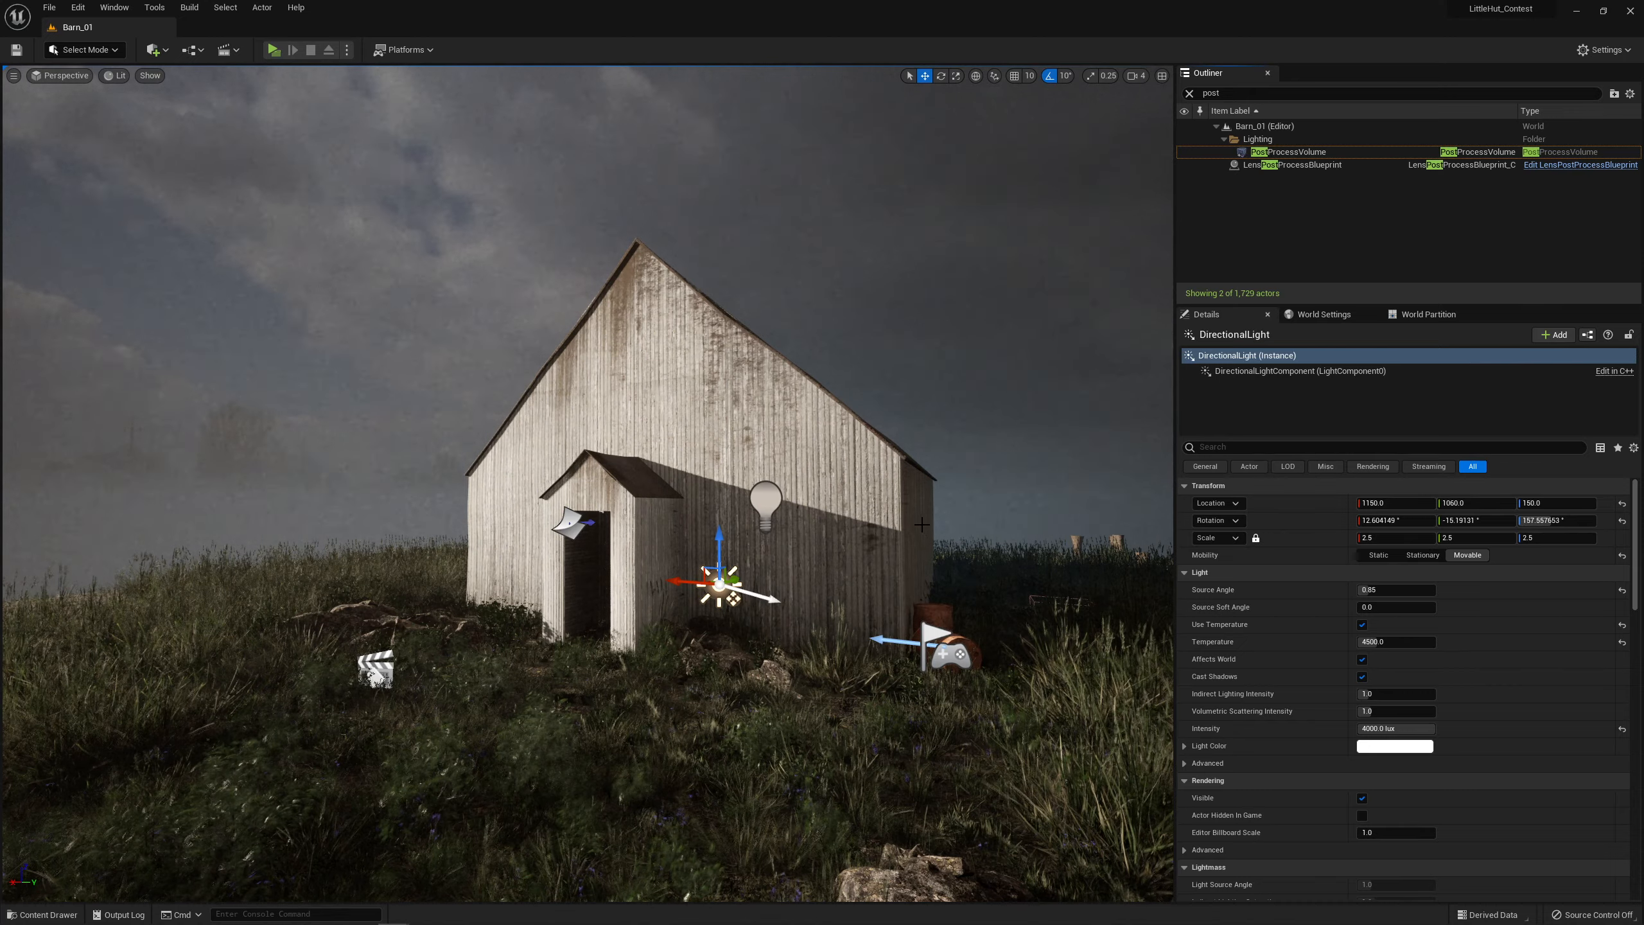
- Examine the rocky shoreline edge of the island and the upside-down world beneath it
right_drag(903, 512, 783, 617)
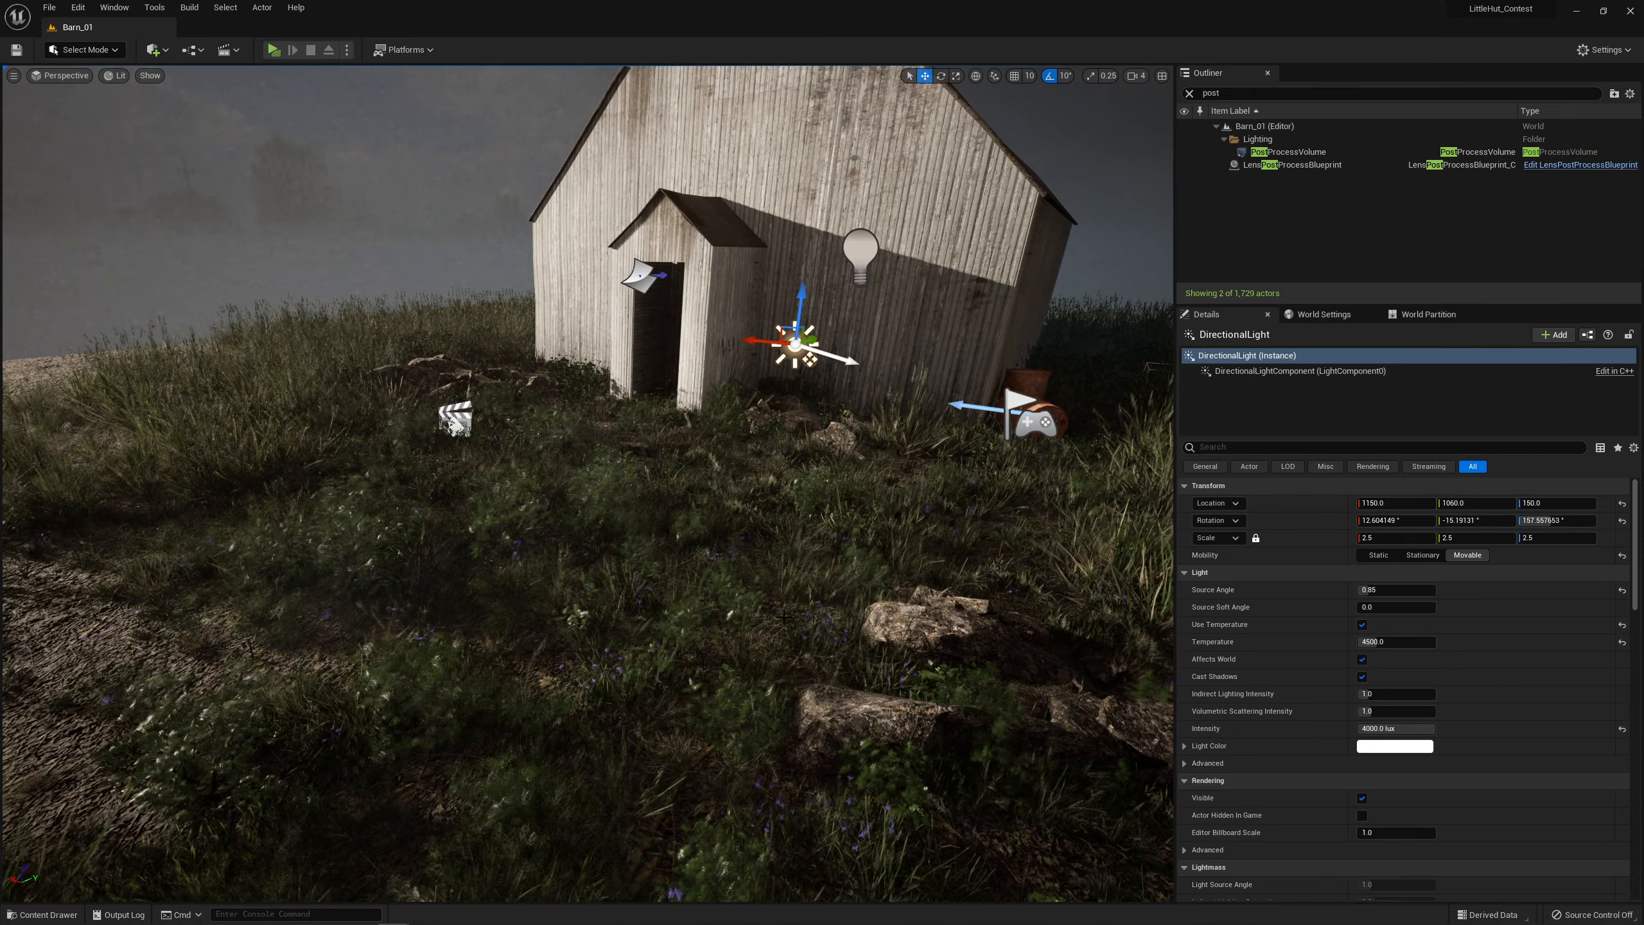
right_drag(685, 597, 827, 534)
key(s)
key(s)
key(q)
key(w)
key(a)
key(e)
key(w)
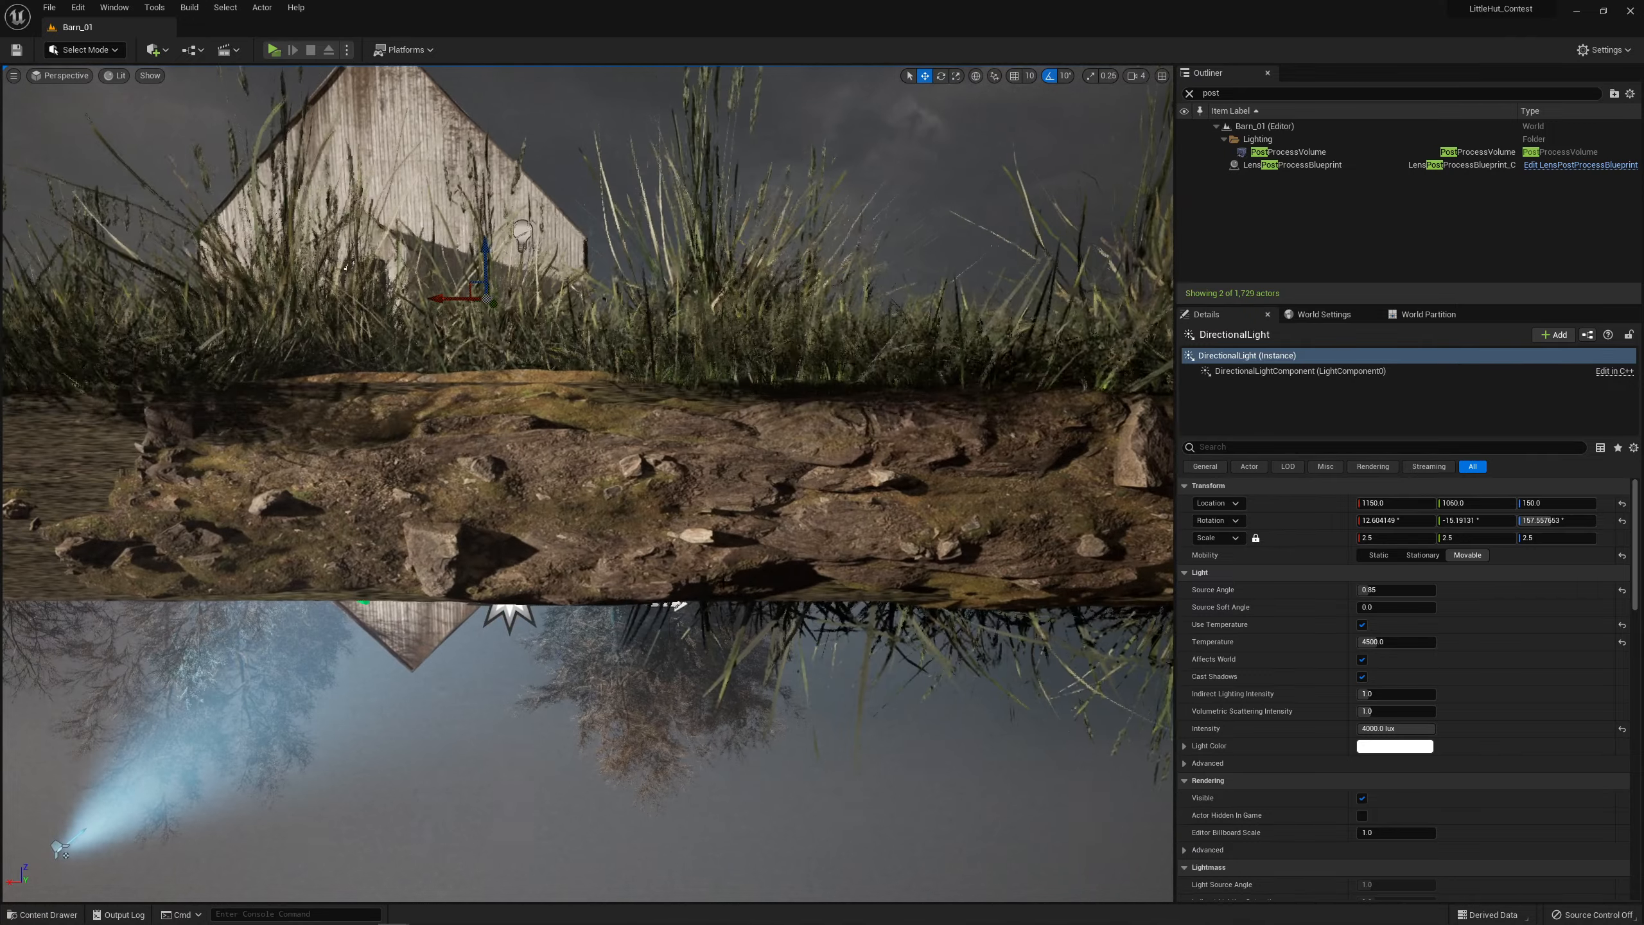
mouse_move(719, 513)
right_down()
mouse_move(780, 503)
mouse_move(733, 503)
right_up()
key(d)
key(d)
key(d)
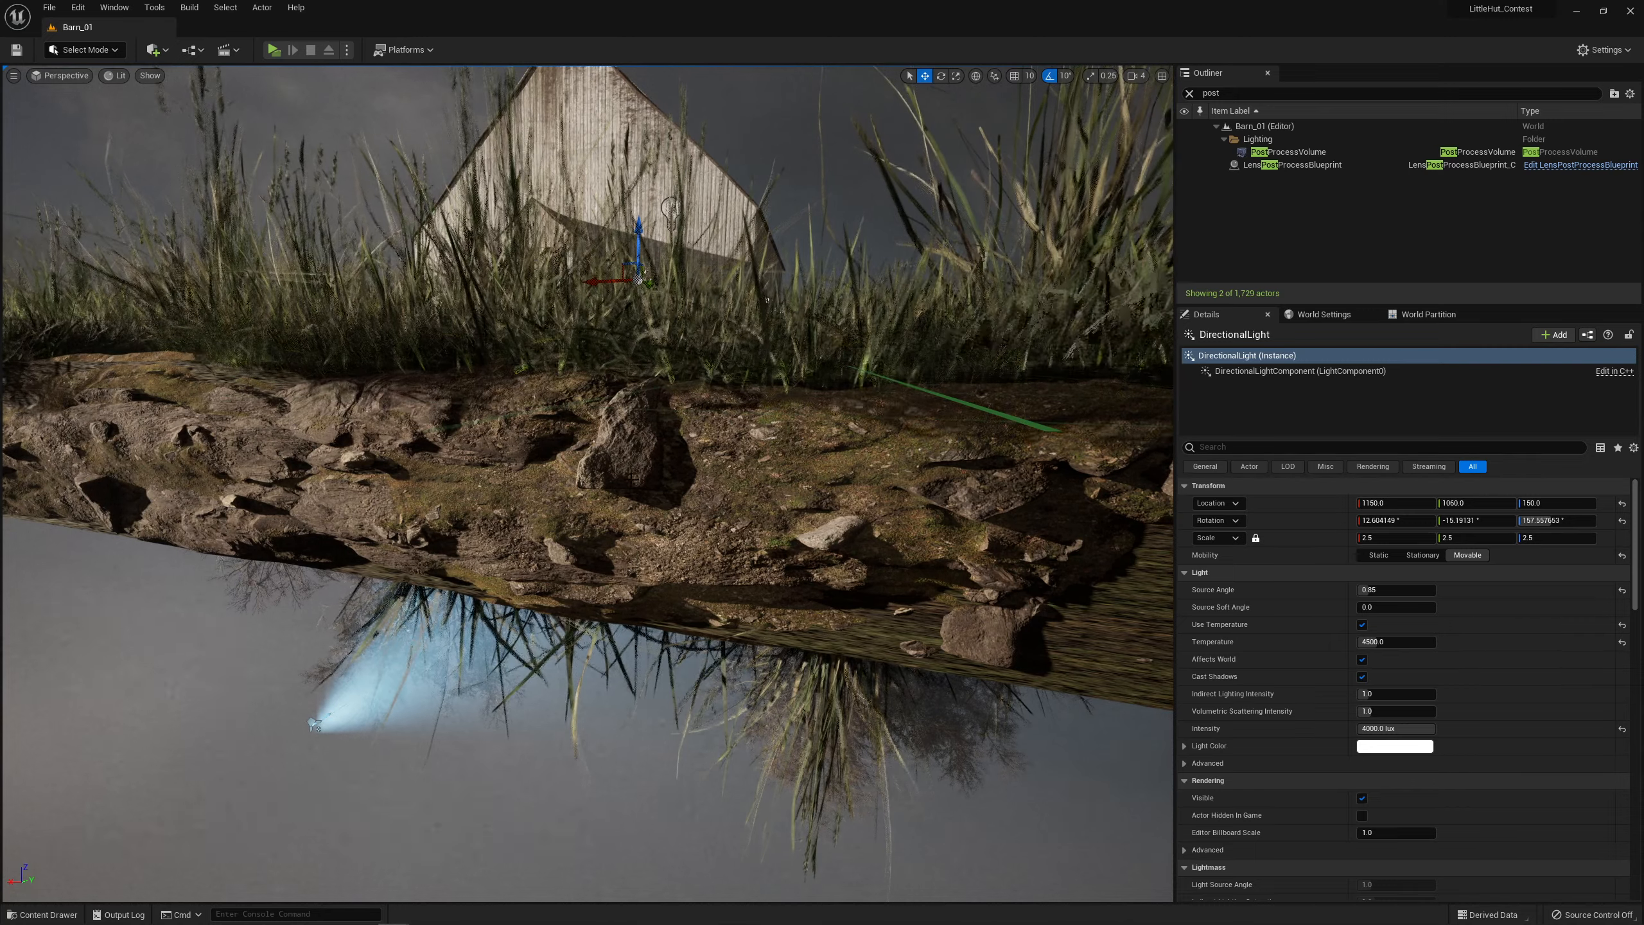
- Examine the inverted barn under the island, with its red-lit doorway, fog and surrounding lights
key(q)
mouse_move(734, 503)
right_down()
mouse_move(681, 507)
mouse_move(695, 480)
mouse_move(664, 489)
mouse_move(720, 467)
mouse_move(746, 470)
mouse_move(698, 481)
mouse_move(743, 484)
right_up()
key(a)
key(w)
key(a)
key(w)
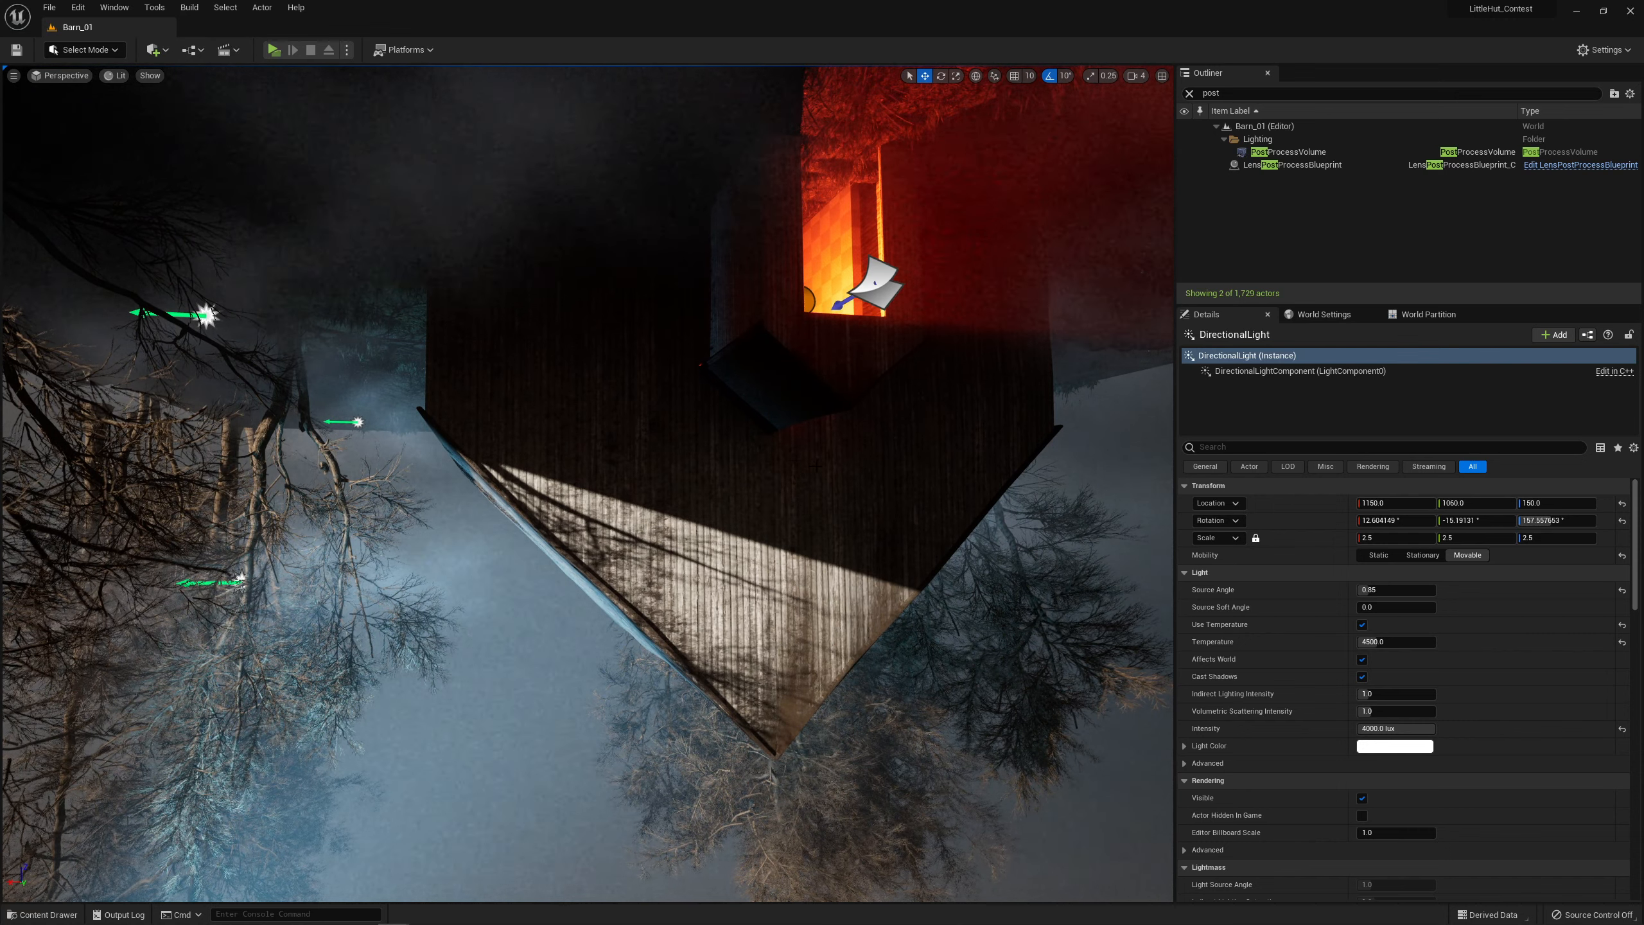
right_drag(743, 483, 787, 432)
key(d)
right_drag(1009, 393, 970, 414)
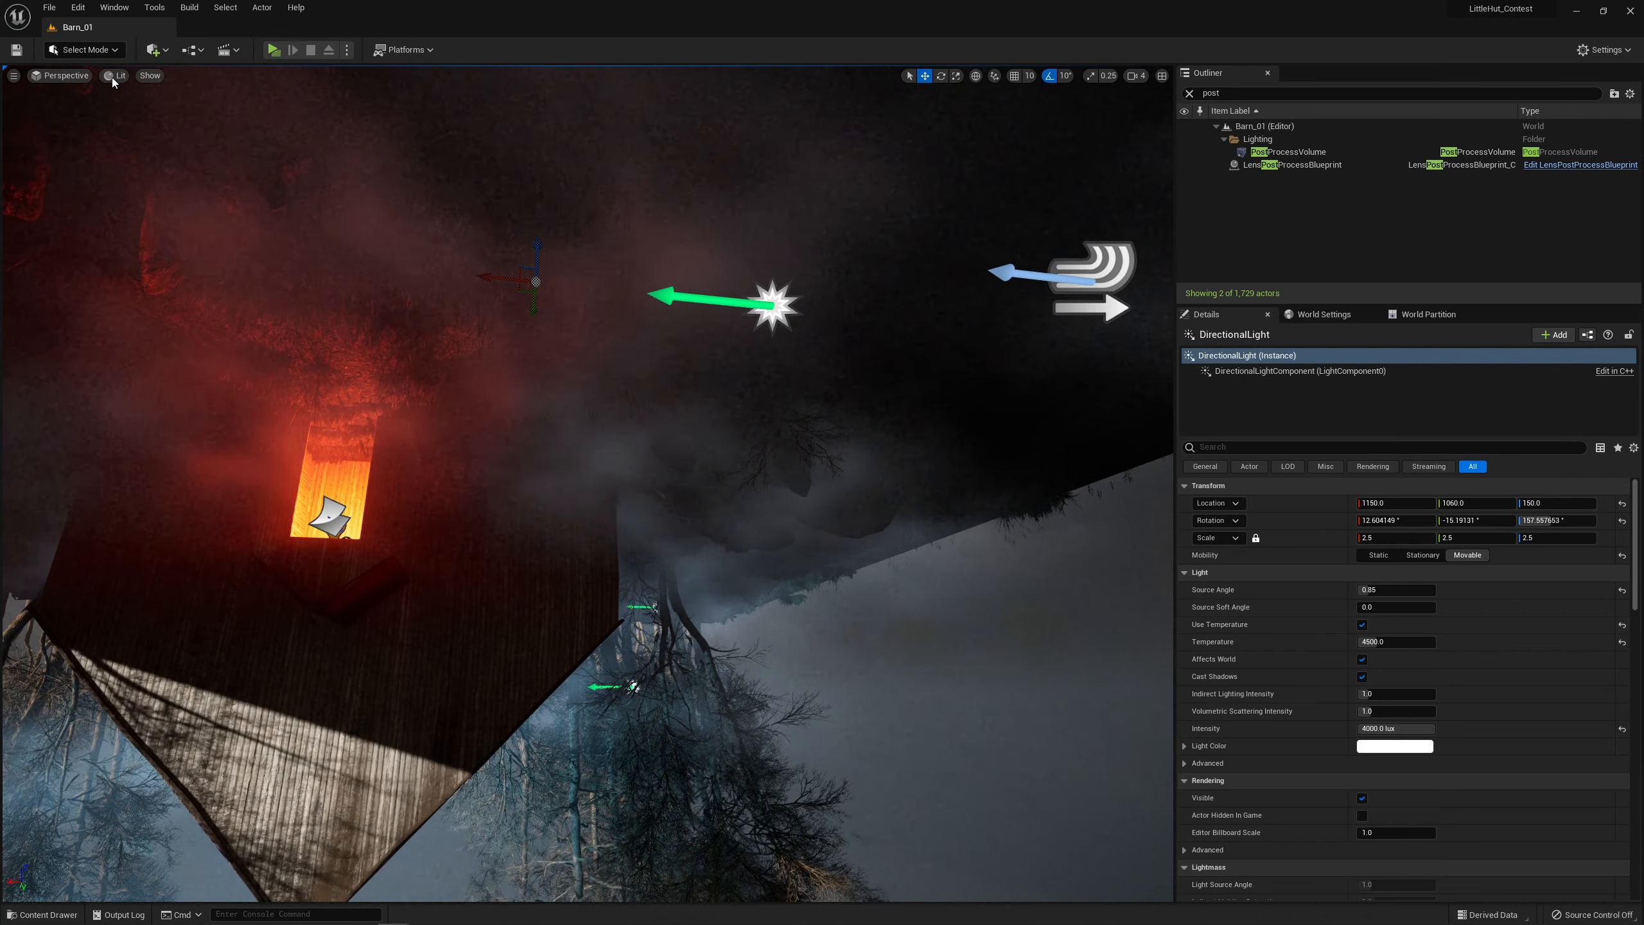
- Raise the PostProcessVolume's Exposure Compensation to 2.4 to preview the inverted barn brighter, and set it back to 0
click(1286, 153)
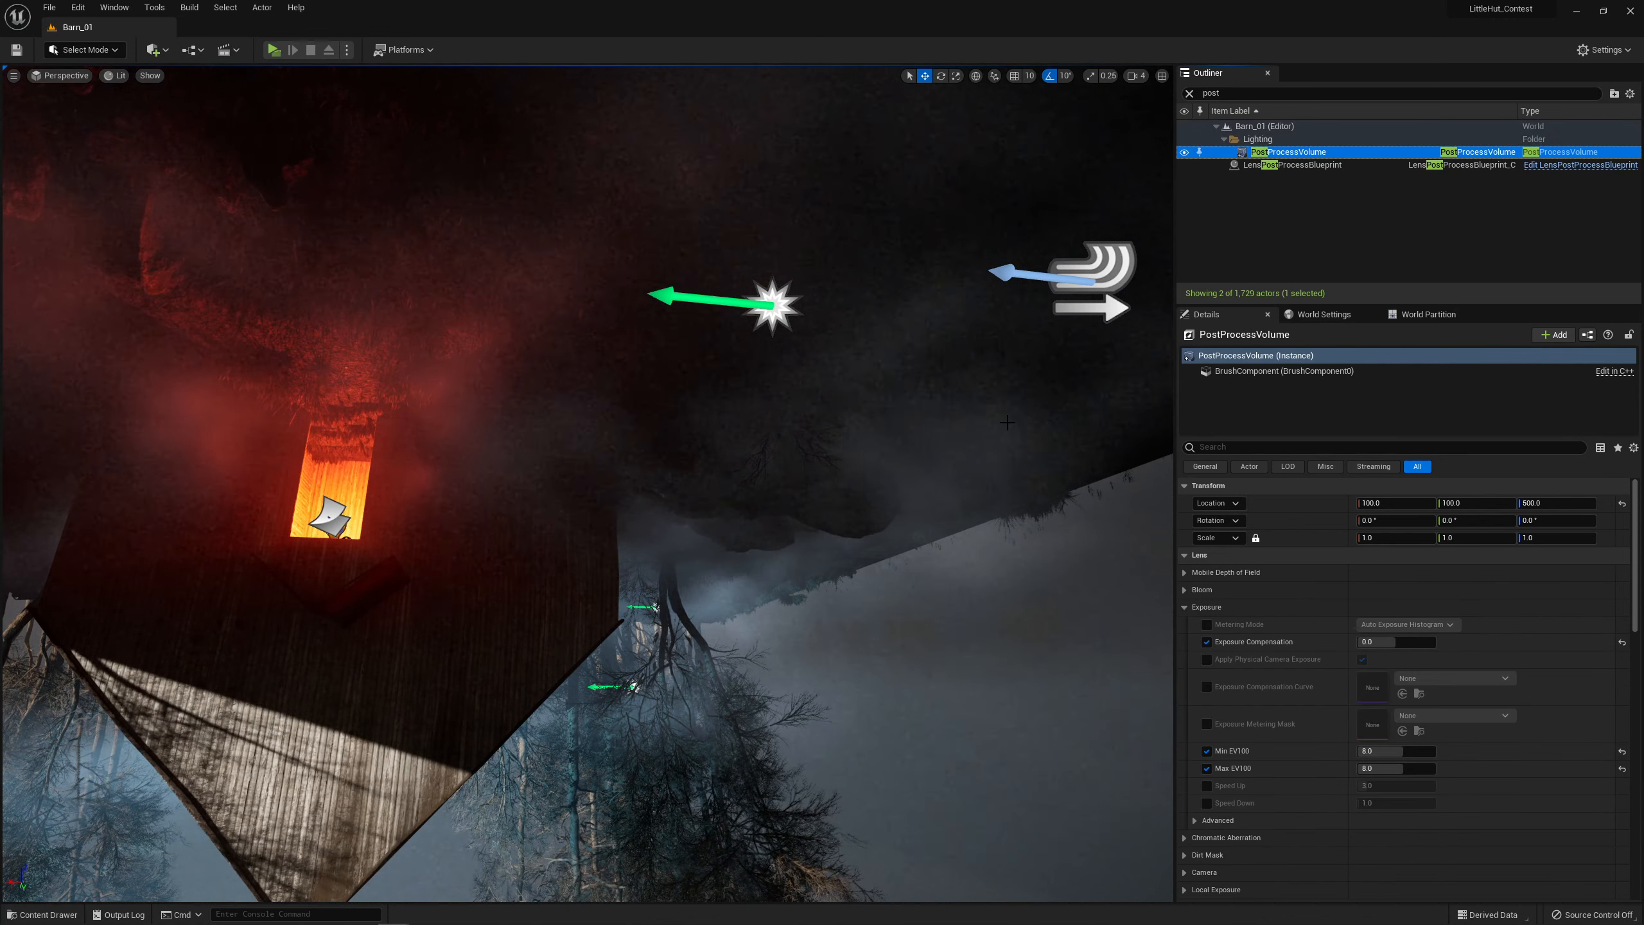
right_drag(918, 439, 874, 463)
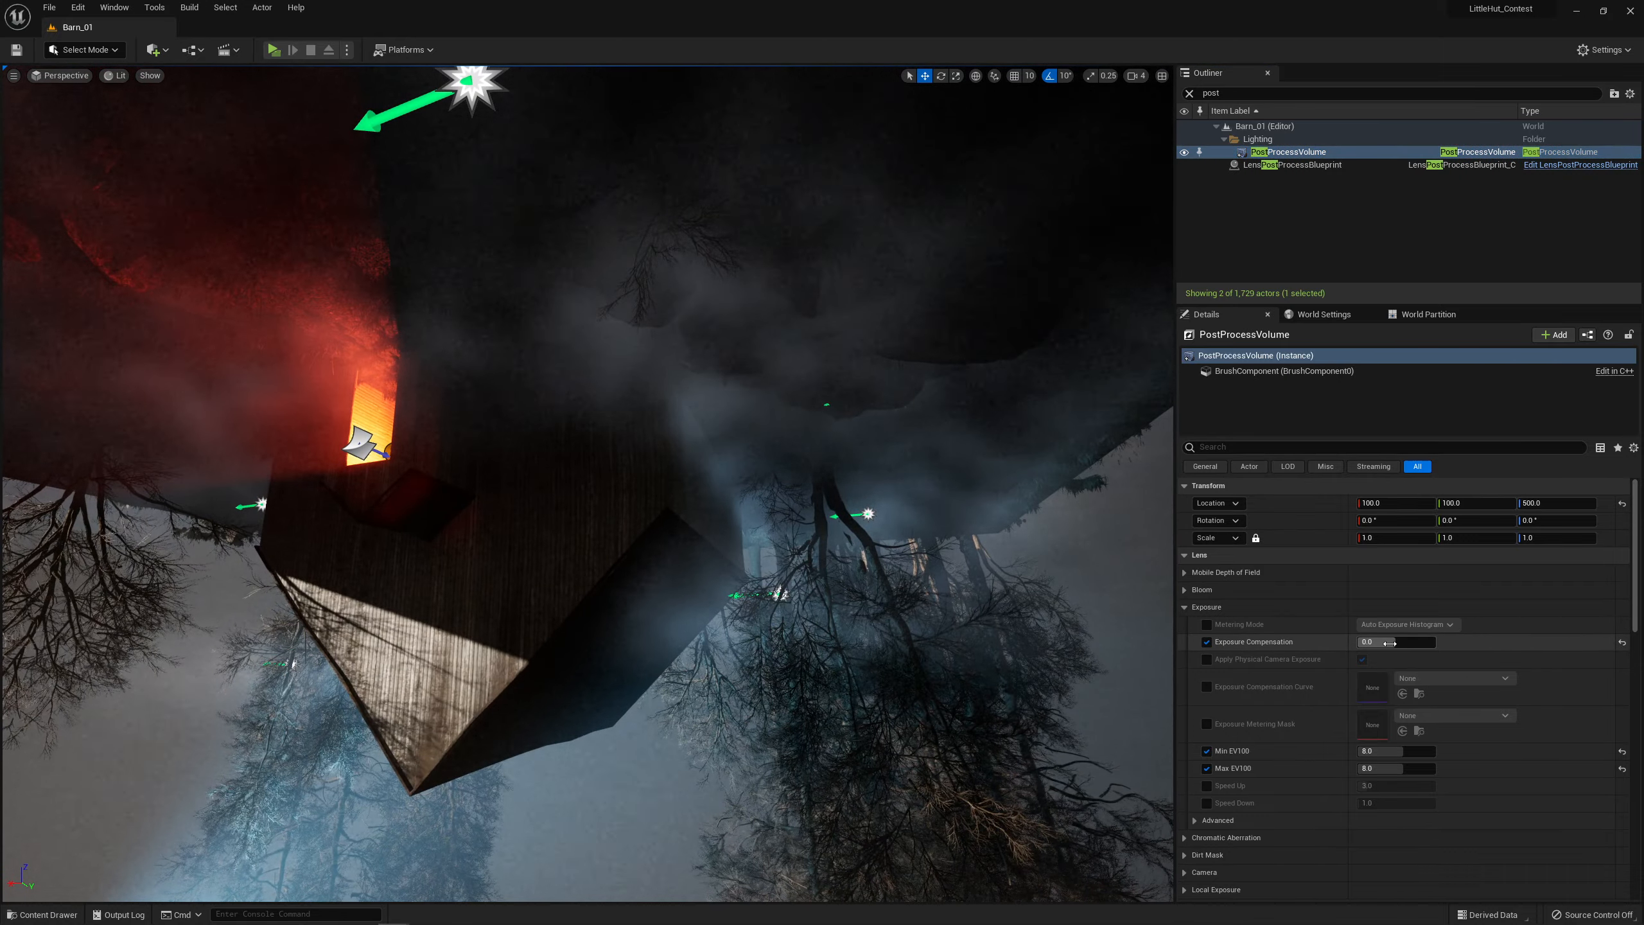
mouse_move(1392, 642)
mouse_down()
mouse_move(1444, 642)
mouse_move(1402, 641)
mouse_up()
right_drag(958, 485, 881, 485)
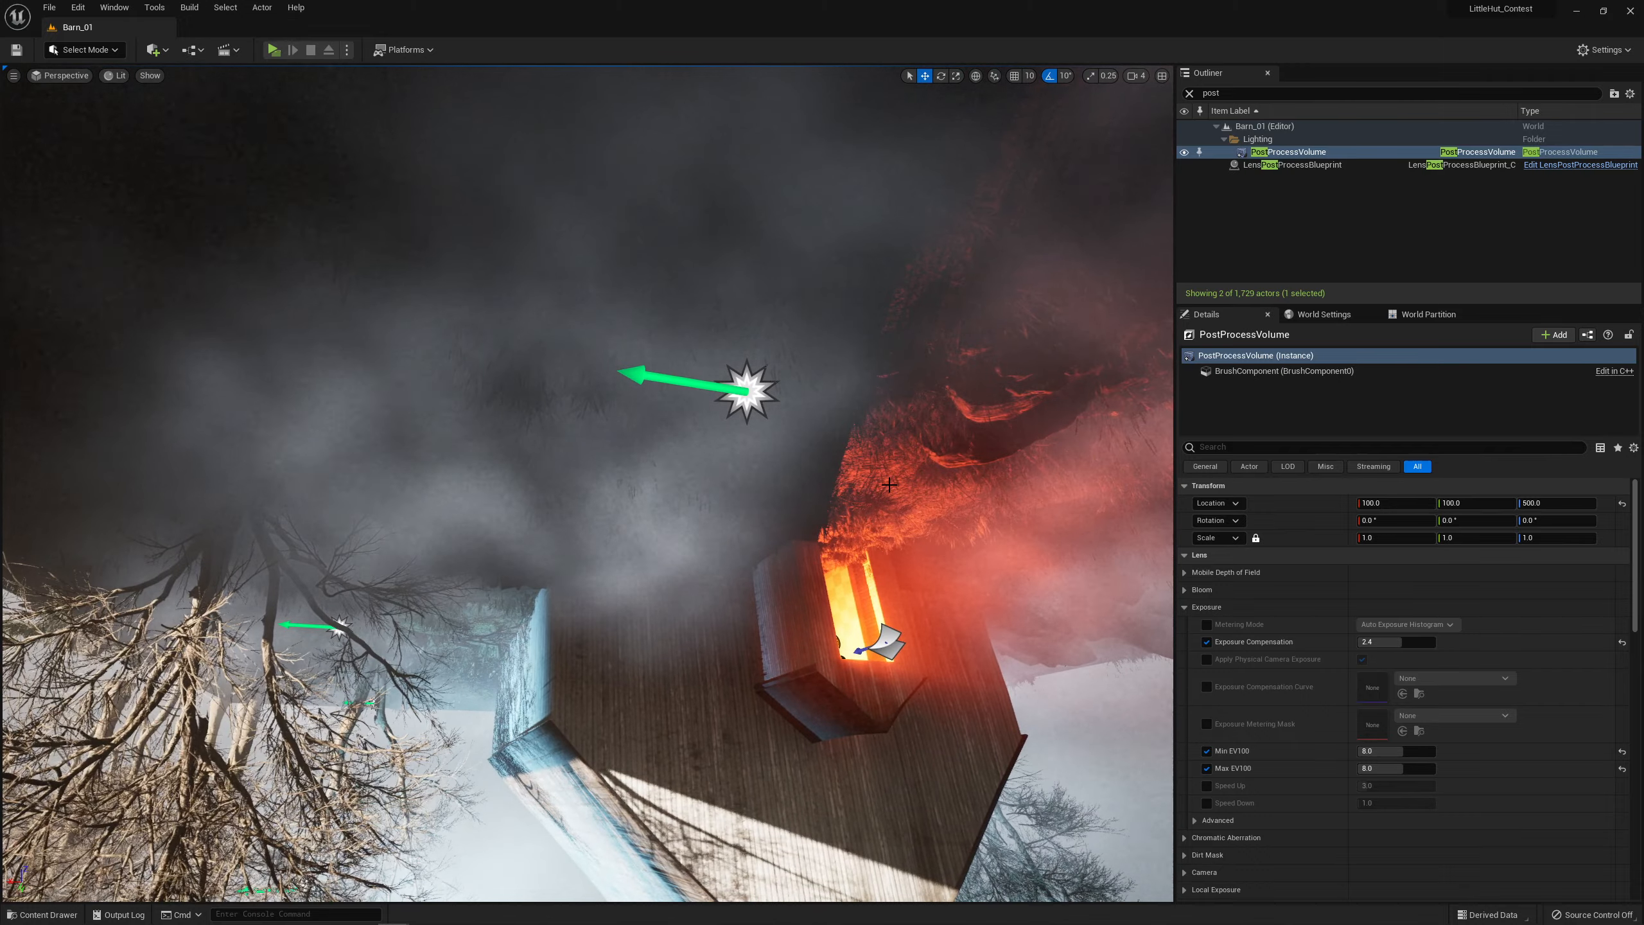
click(1378, 642)
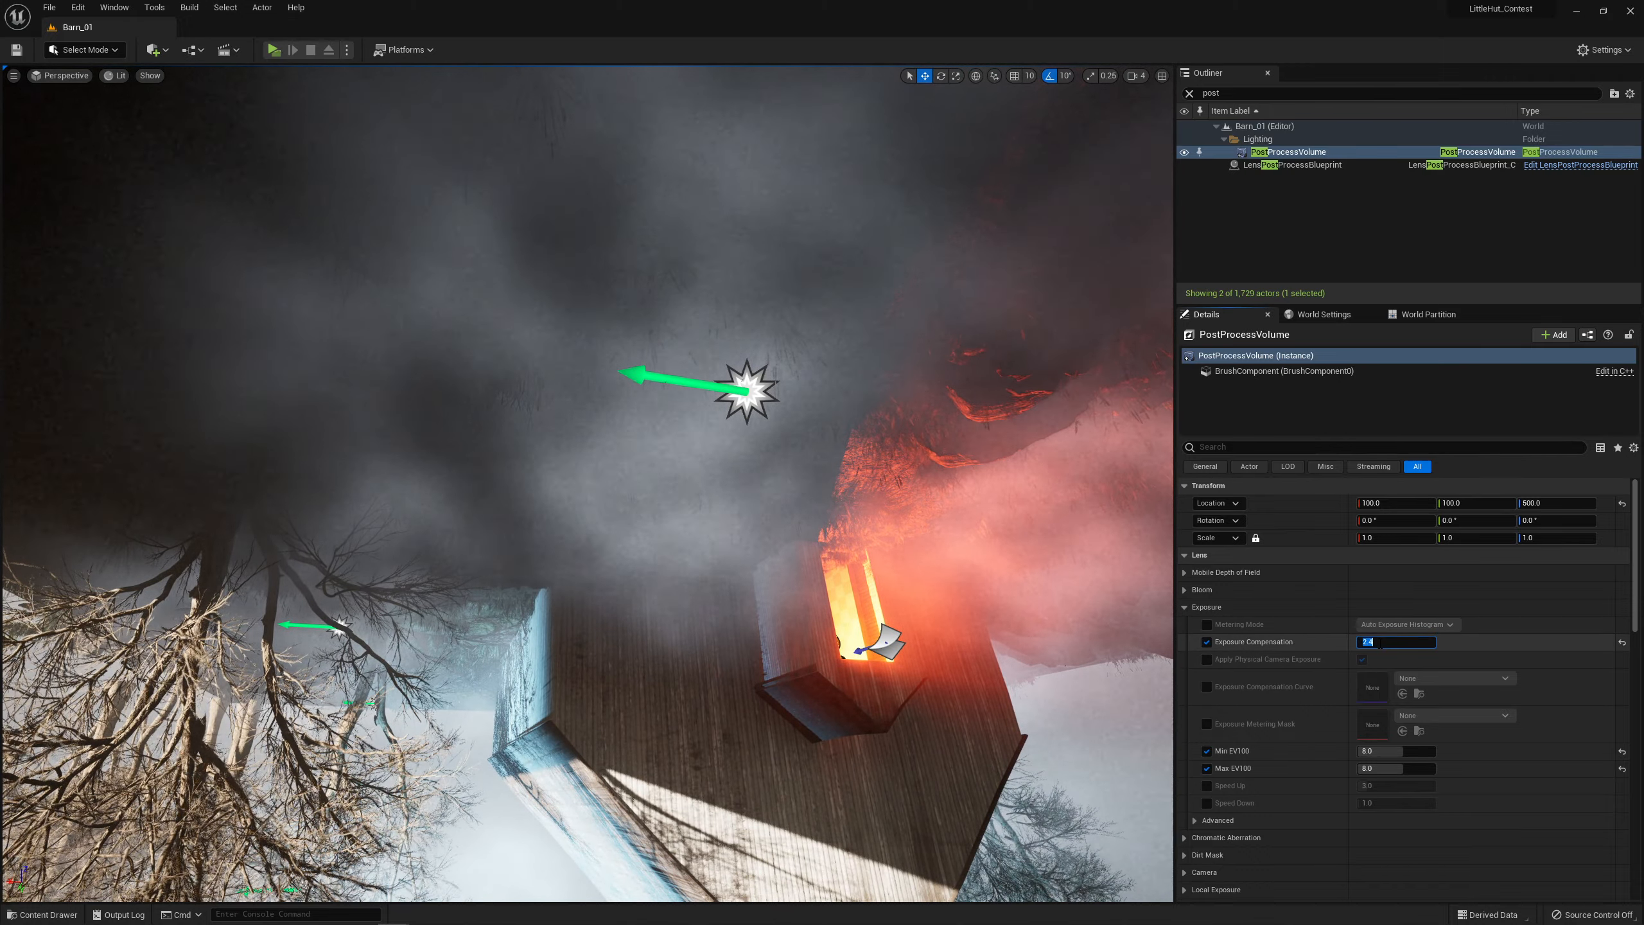
text(0)
key(Return)
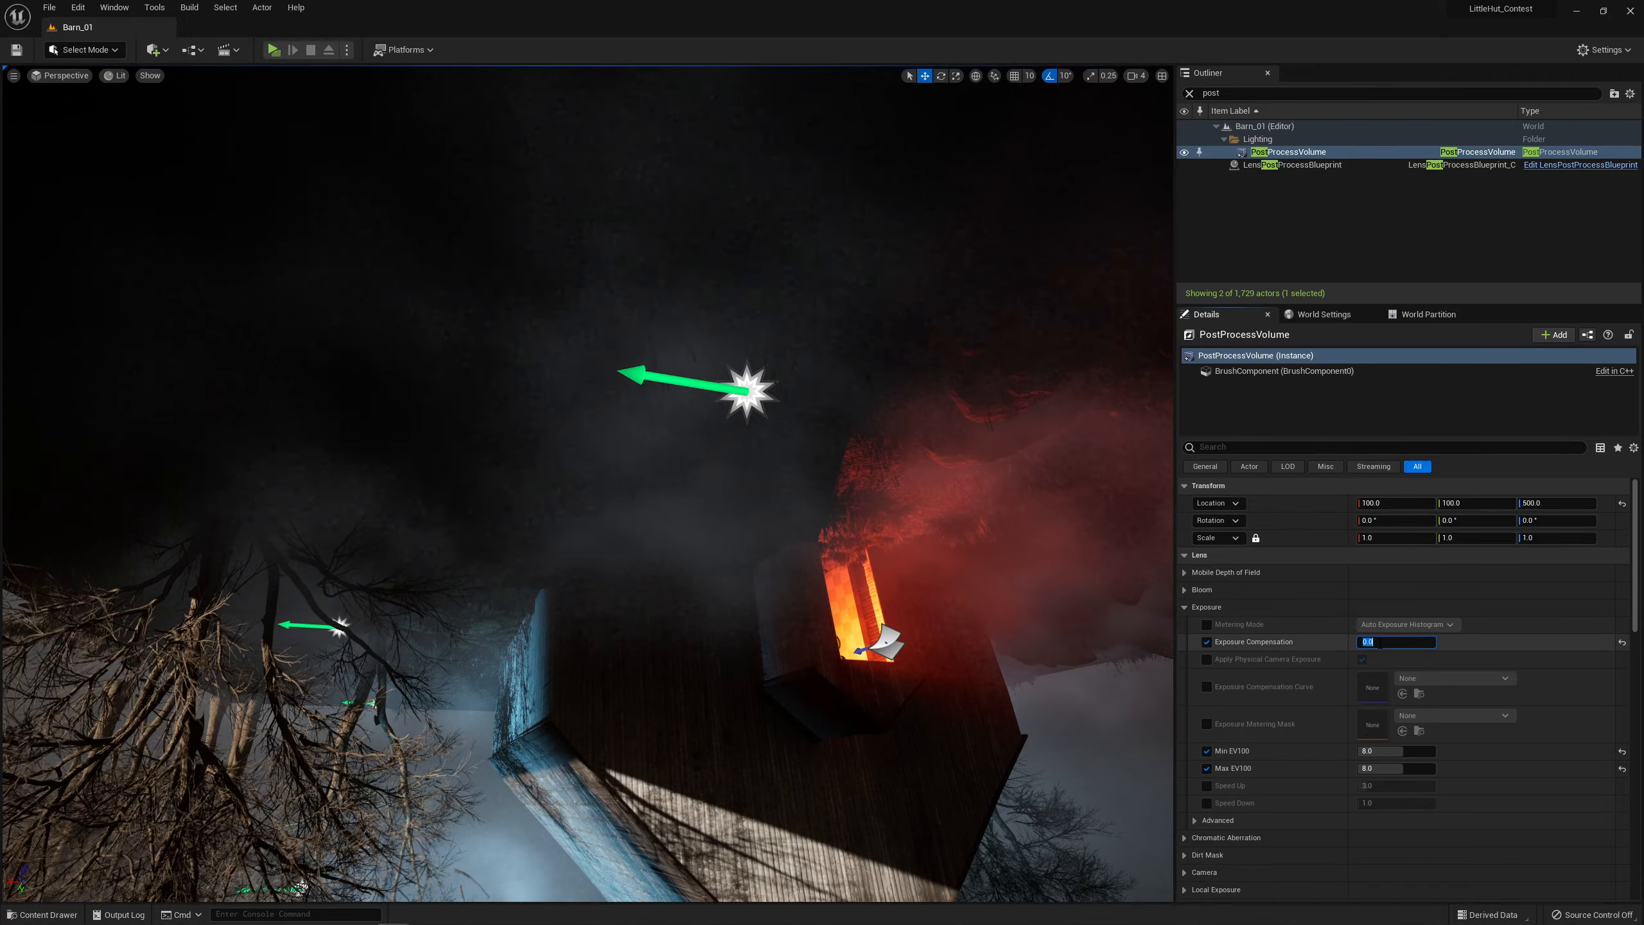
- View the upright and inverted barns together from a distance and open the TwistTest level sequence
right_drag(686, 221, 861, 259)
right_drag(828, 492, 828, 490)
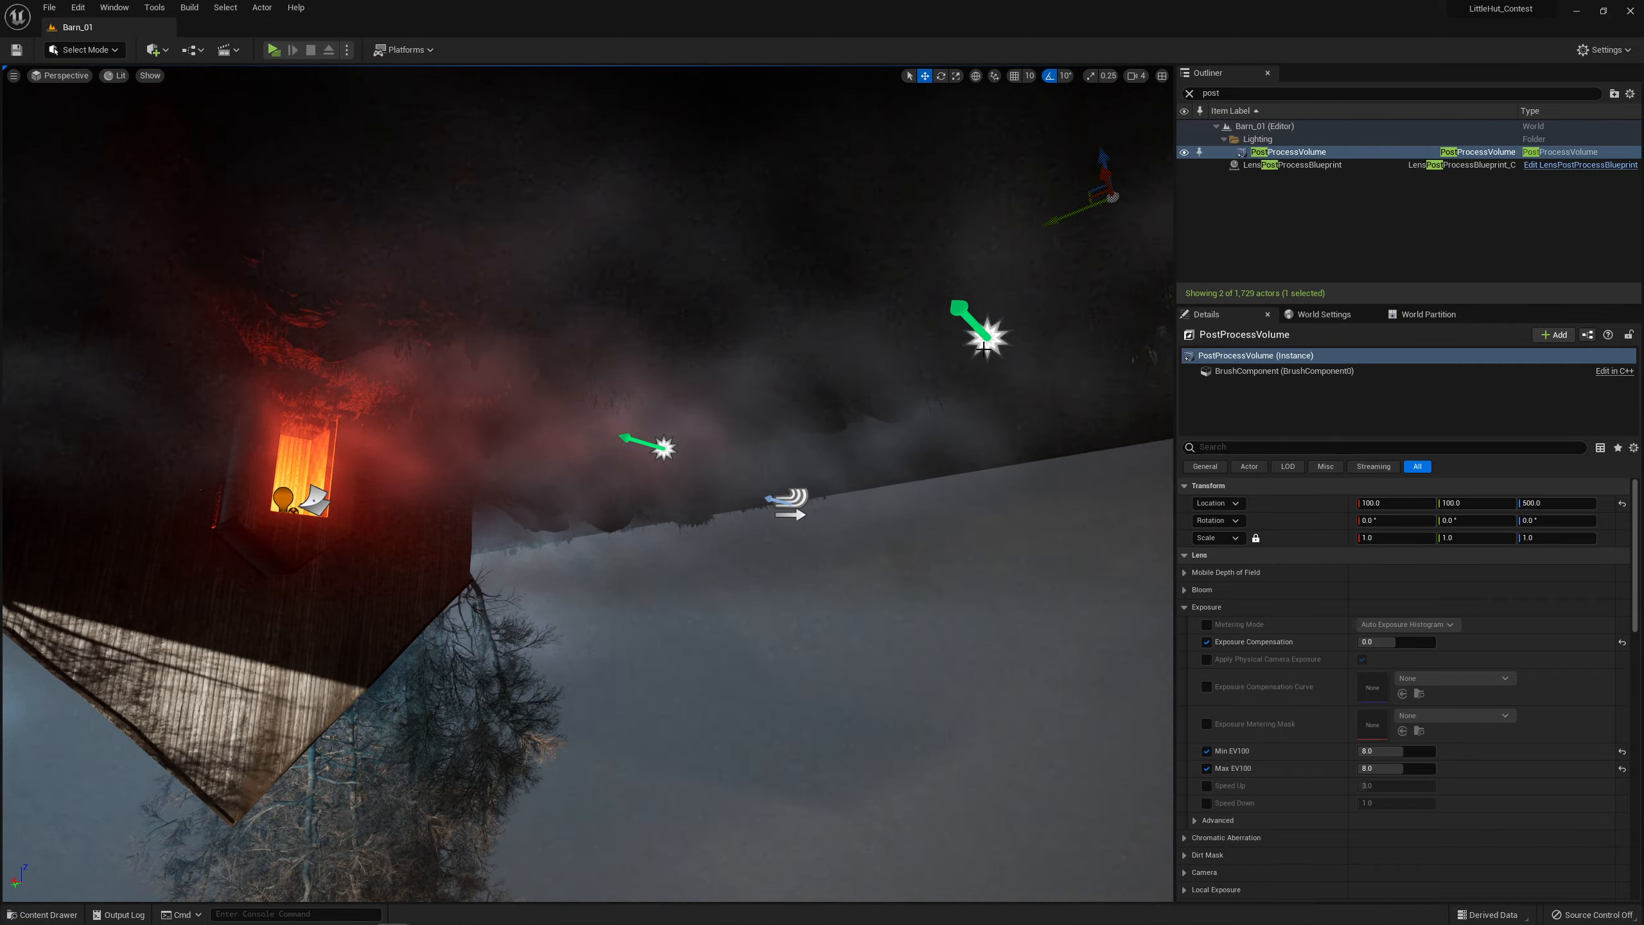
right_drag(785, 508, 687, 428)
key(s)
click(229, 49)
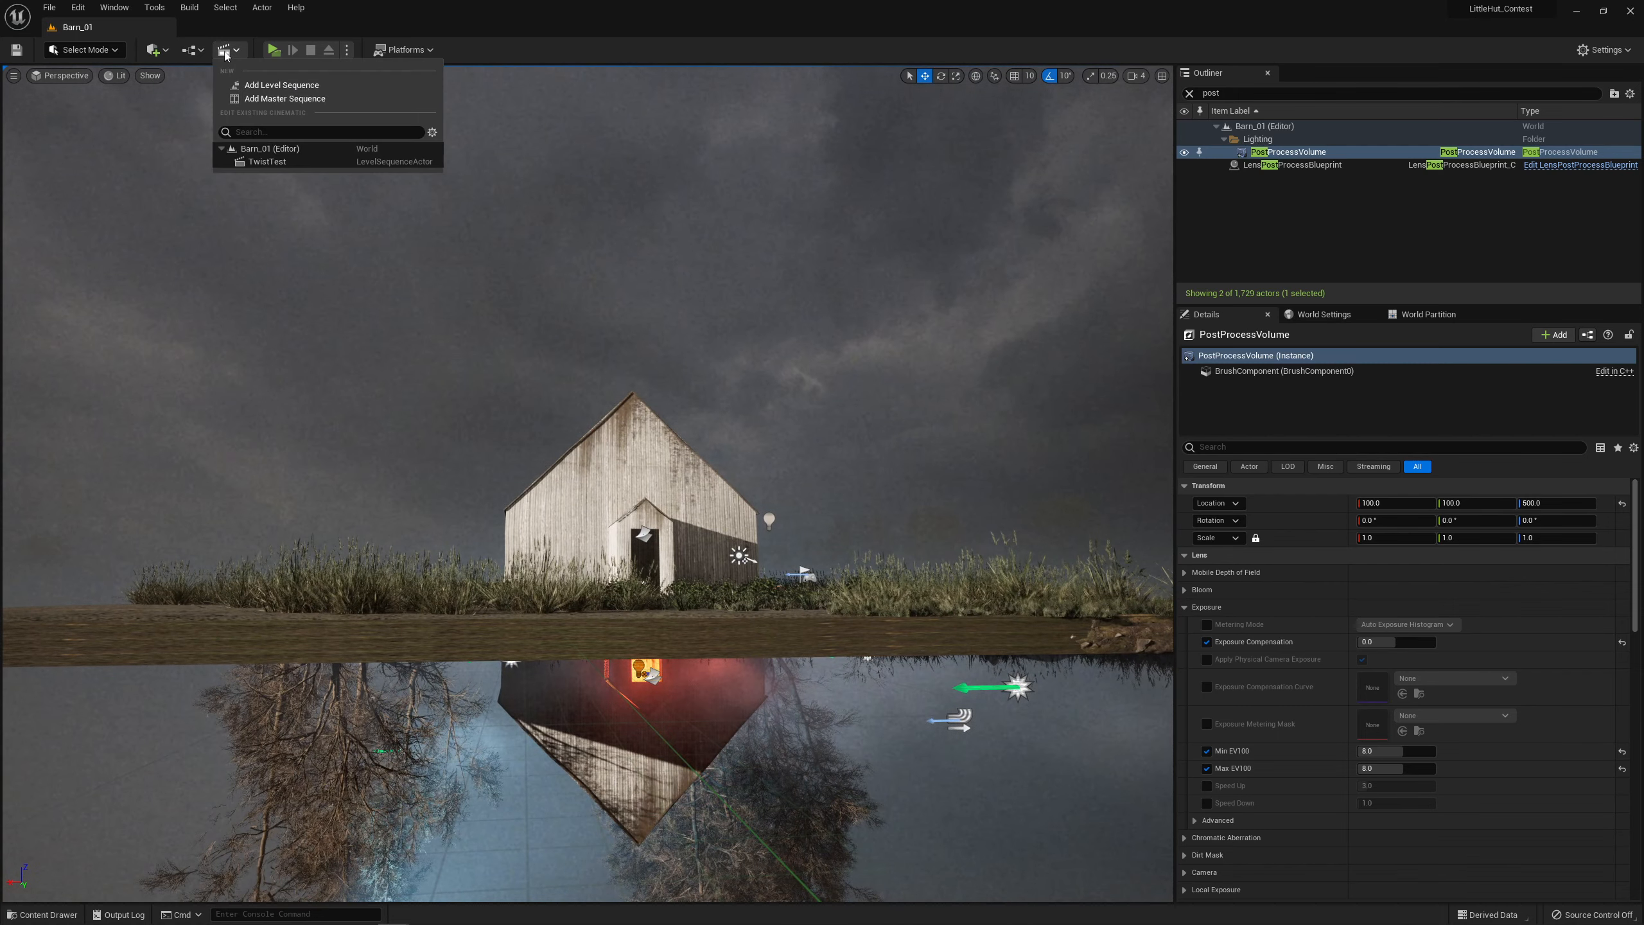
click(277, 162)
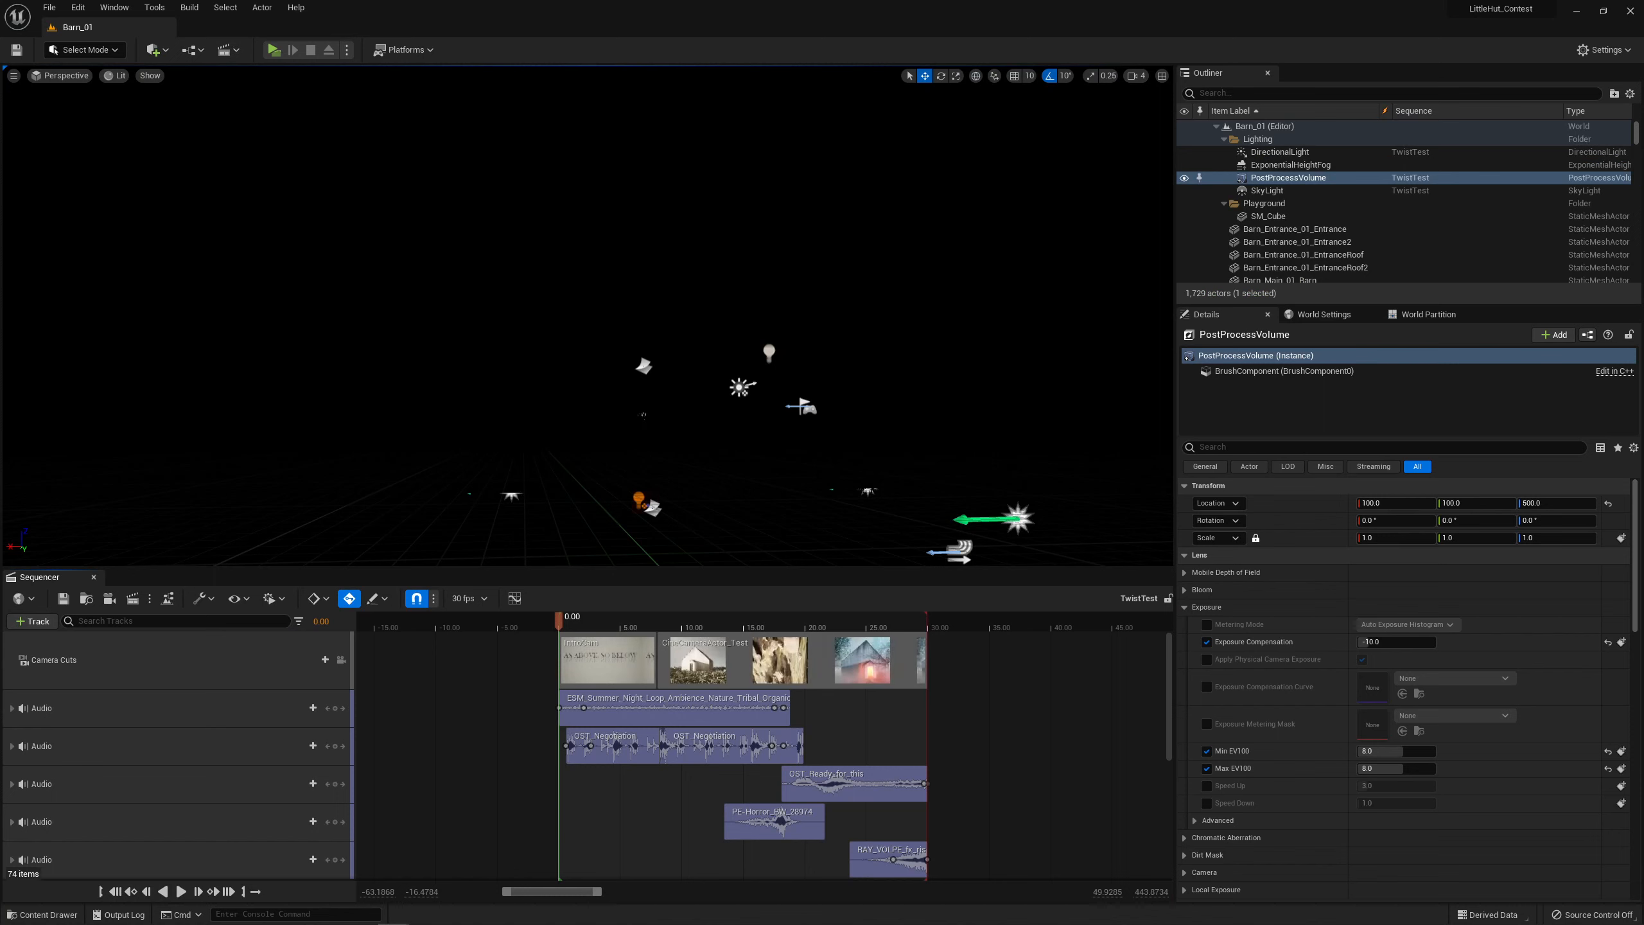
- Scrub the TwistTest sequence to 12.1333 seconds and frame the barn island in the view
right_drag(588, 316, 616, 364)
key(w)
drag(603, 621, 710, 646)
key(e)
mouse_move(587, 316)
right_down()
mouse_move(573, 355)
mouse_move(583, 337)
right_up()
key(s)
right_drag(840, 337, 842, 324)
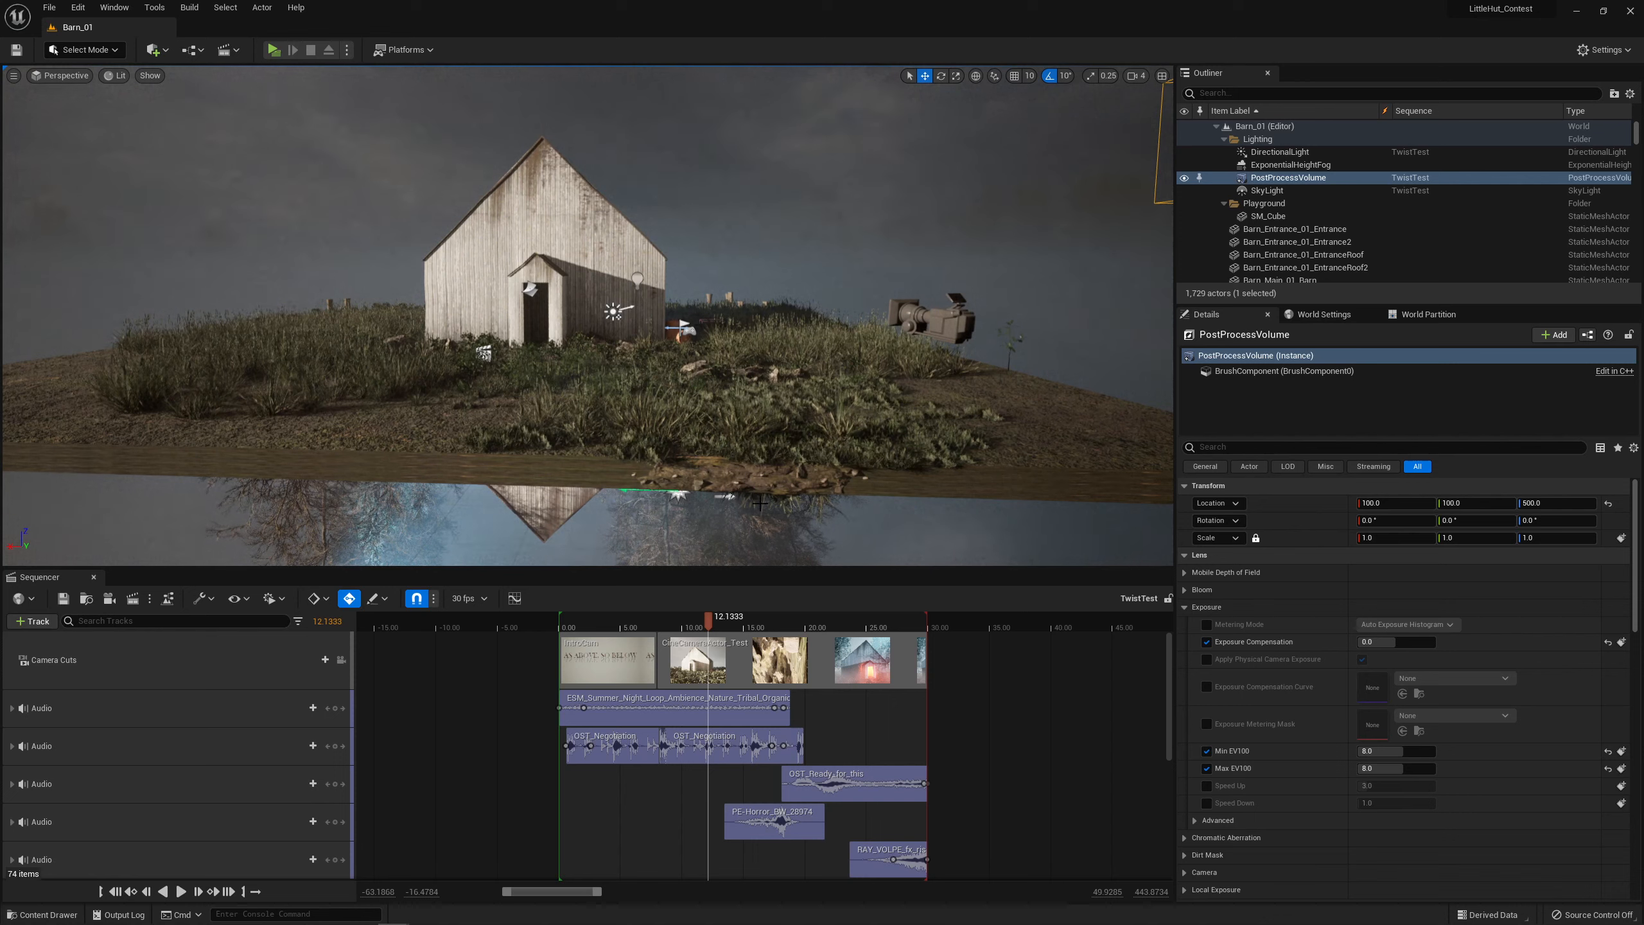
- Scrub the sequence back to 7.3667 seconds and focus the view on the PostProcessVolume
drag(700, 624, 649, 628)
key(f)
right_drag(619, 342, 906, 414)
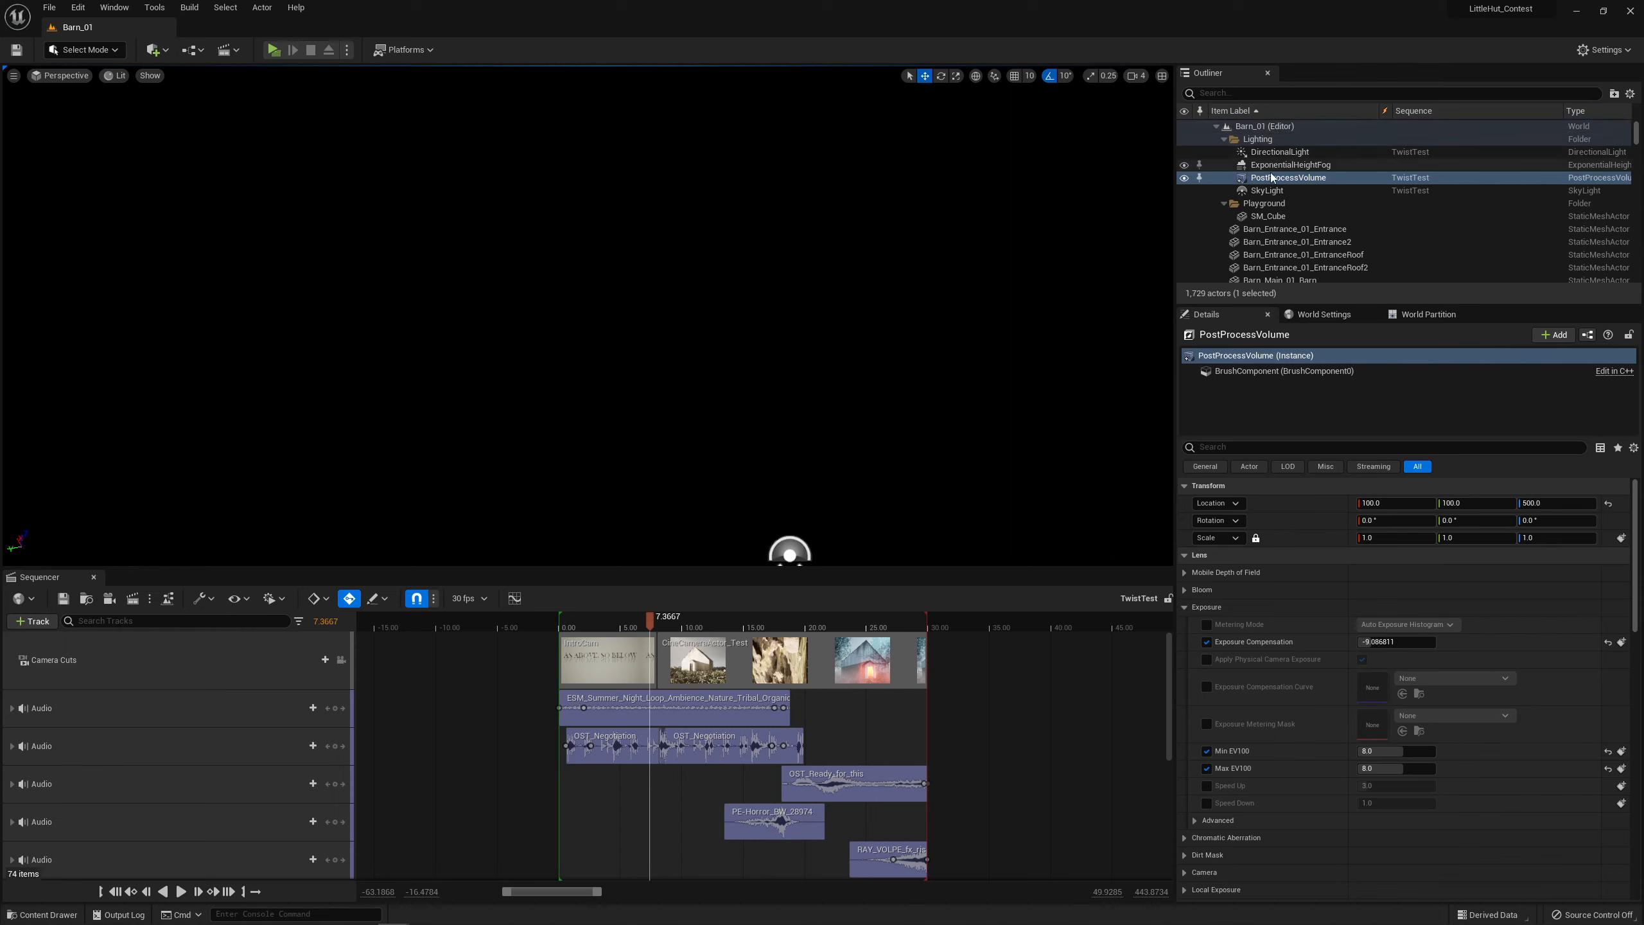
- Search the level's actors for "cin", select IntroCam and focus the view on it
click(1230, 93)
text(cin)
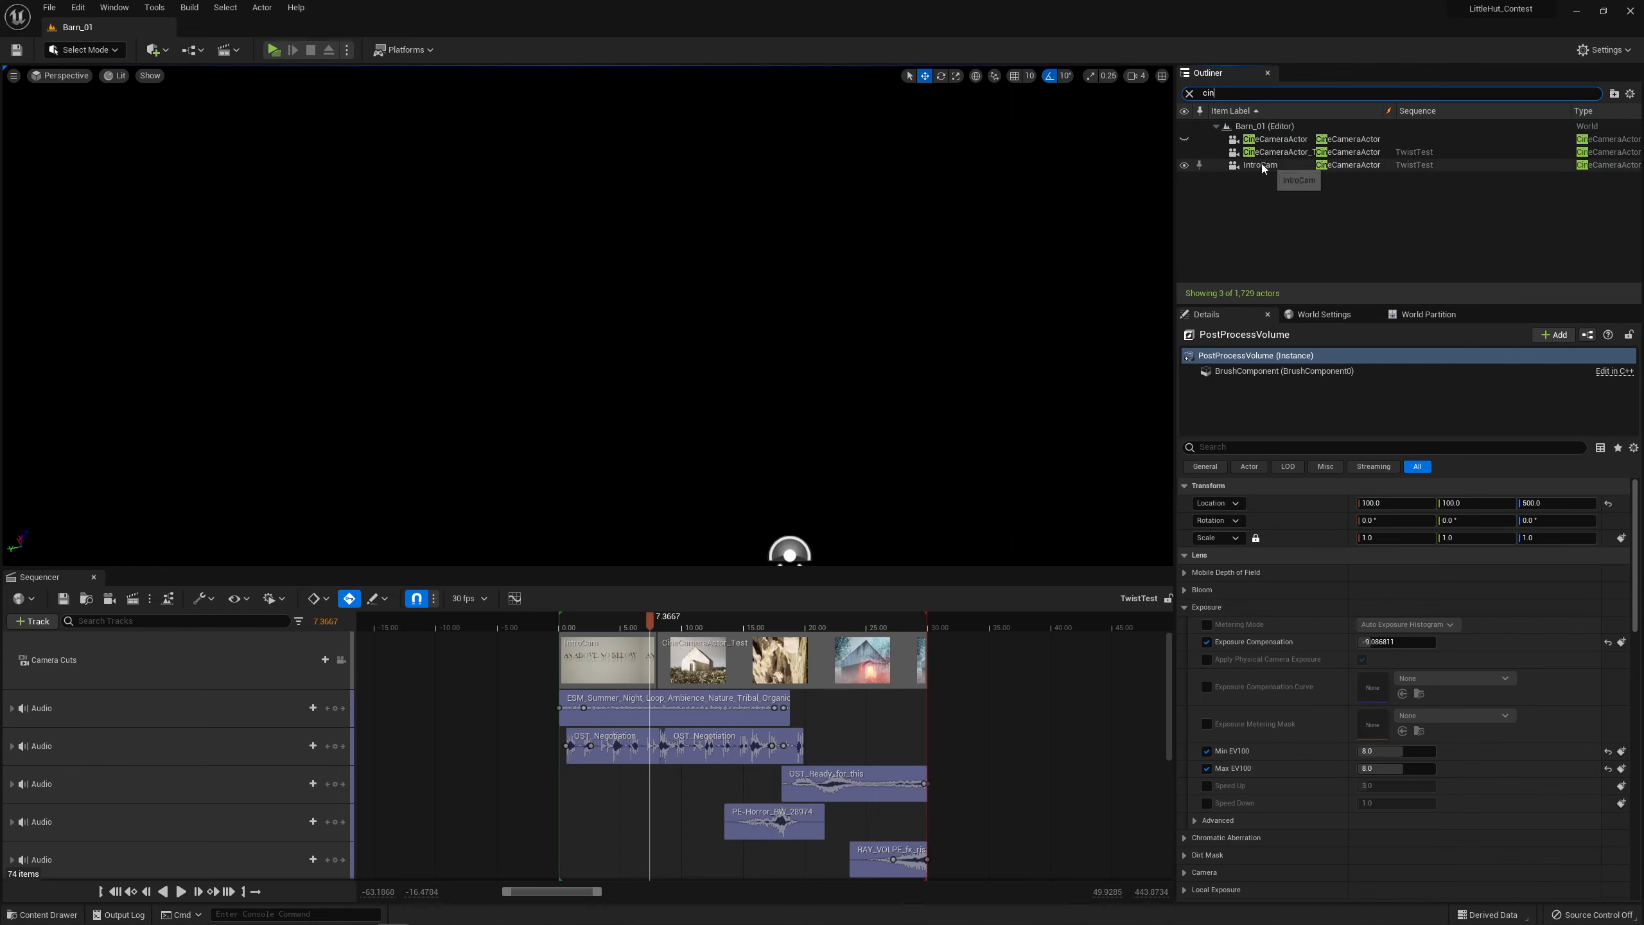
click(1260, 165)
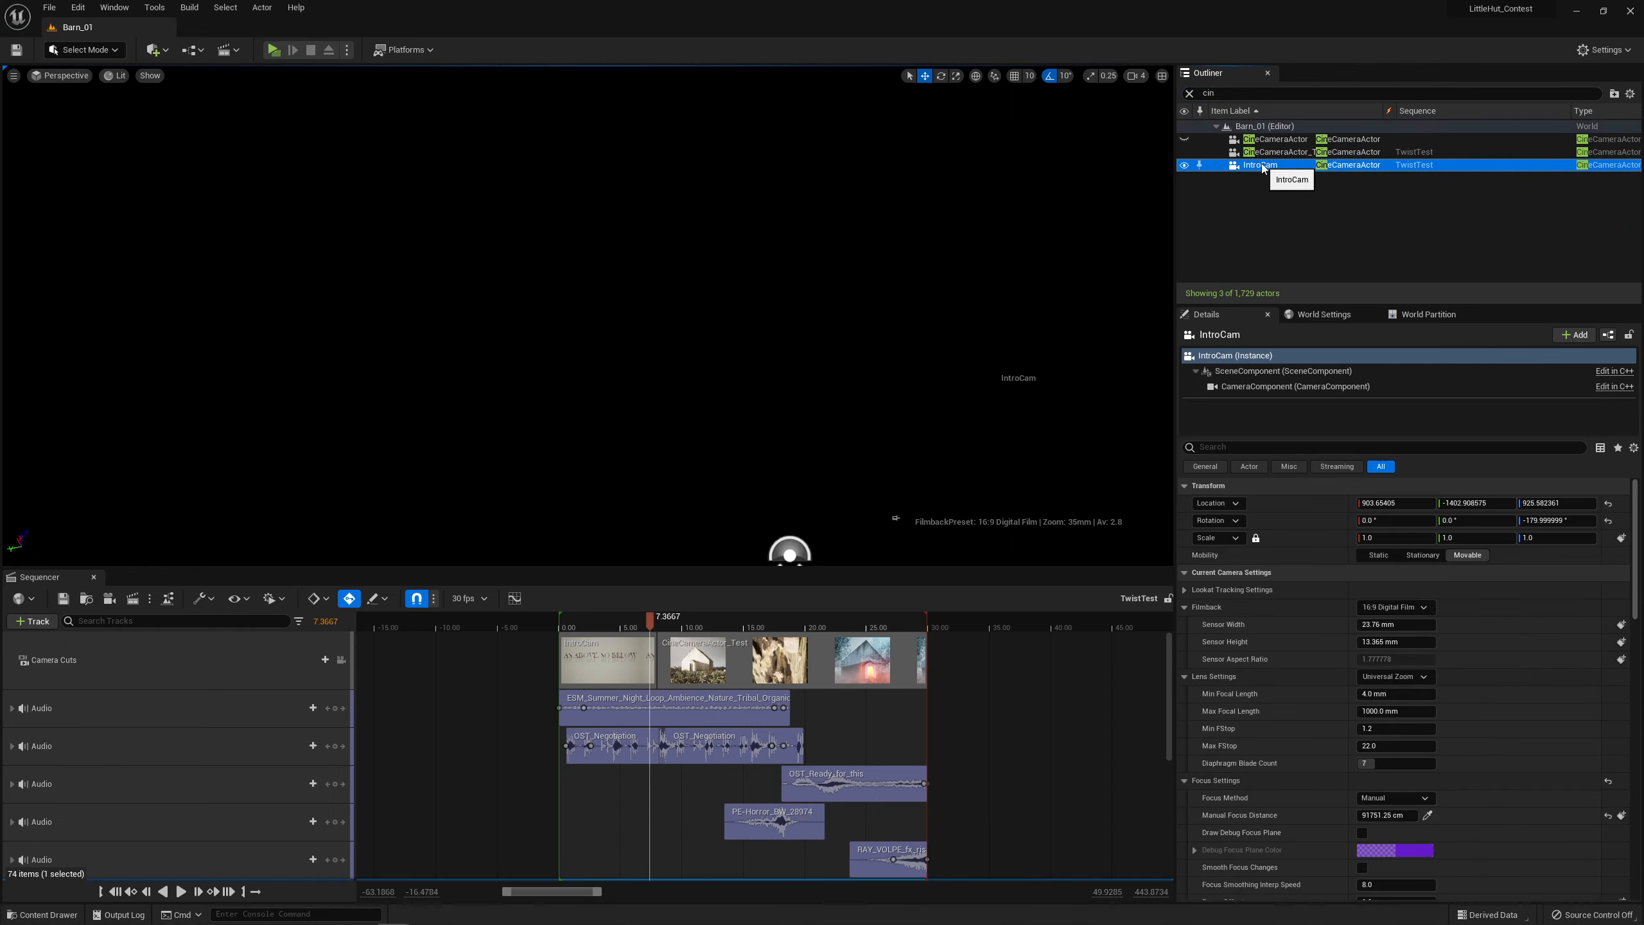
double_click(1258, 166)
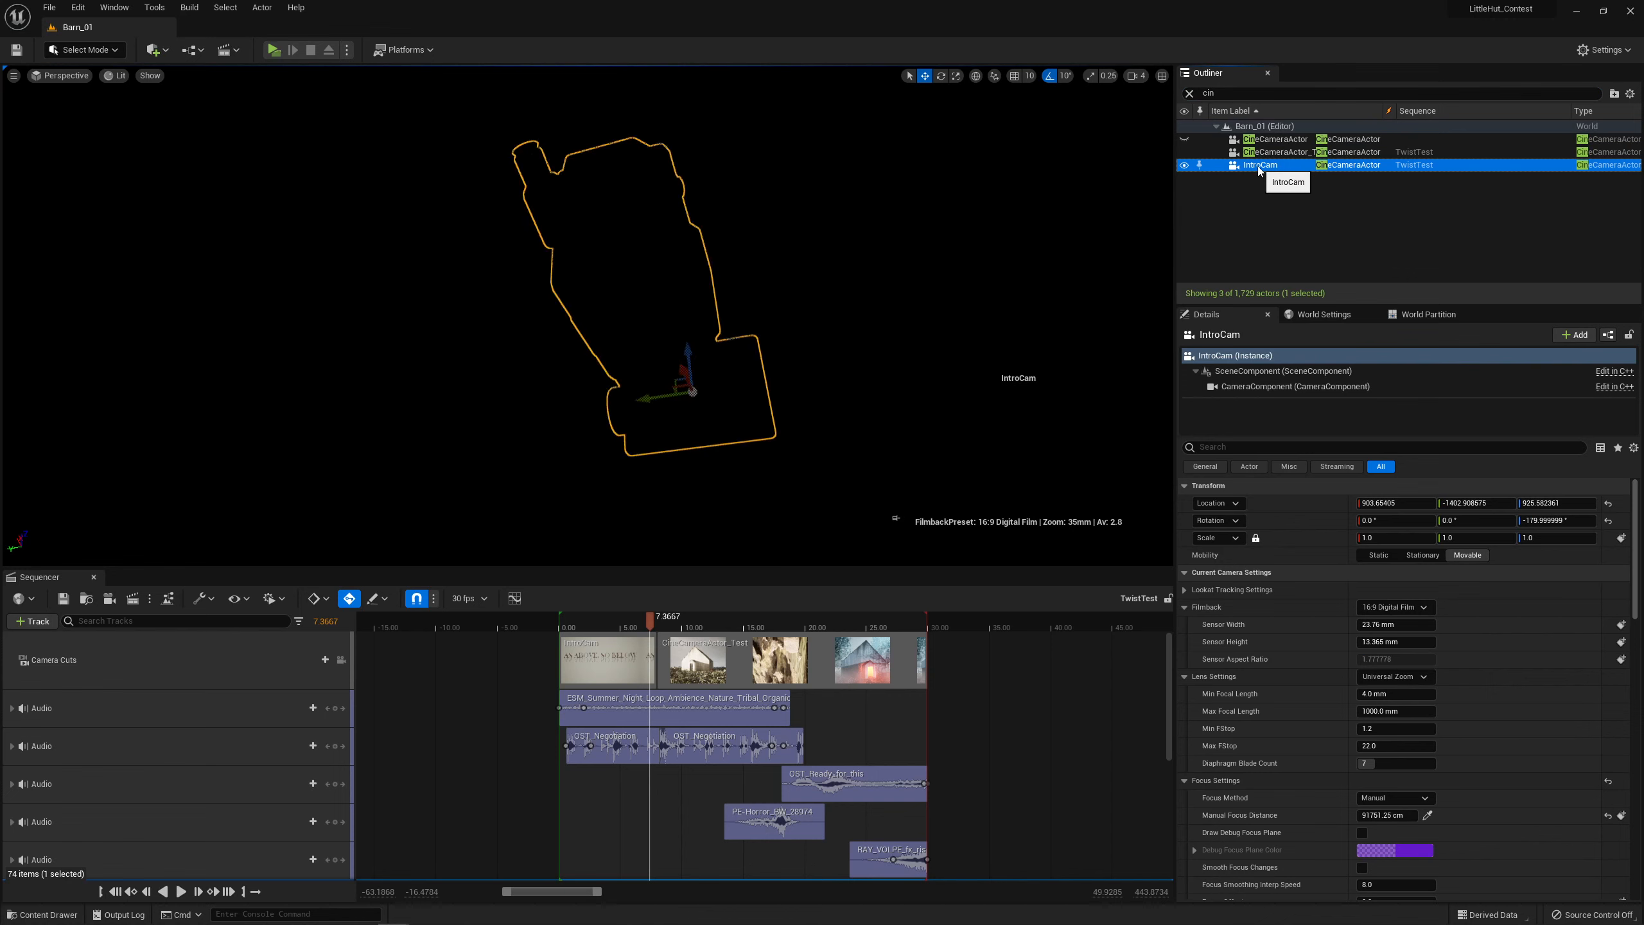
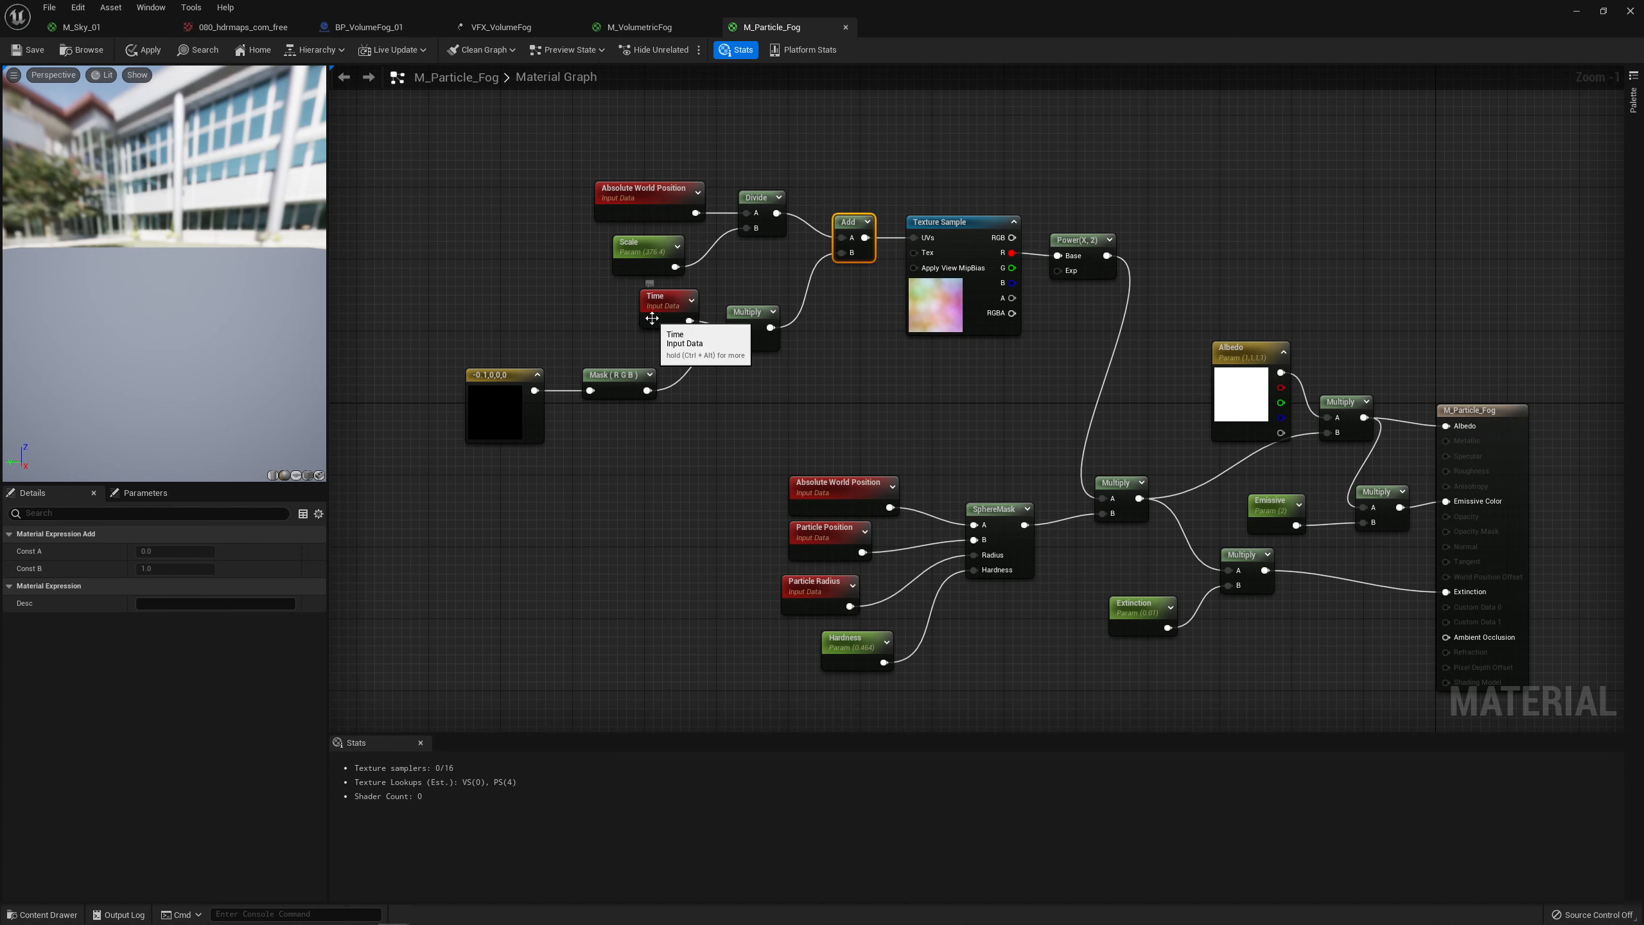
- Inspect the Time node and the constant vector node feeding the texture movement in the M_Particle_Fog material graph
drag(669, 312, 657, 318)
click(531, 413)
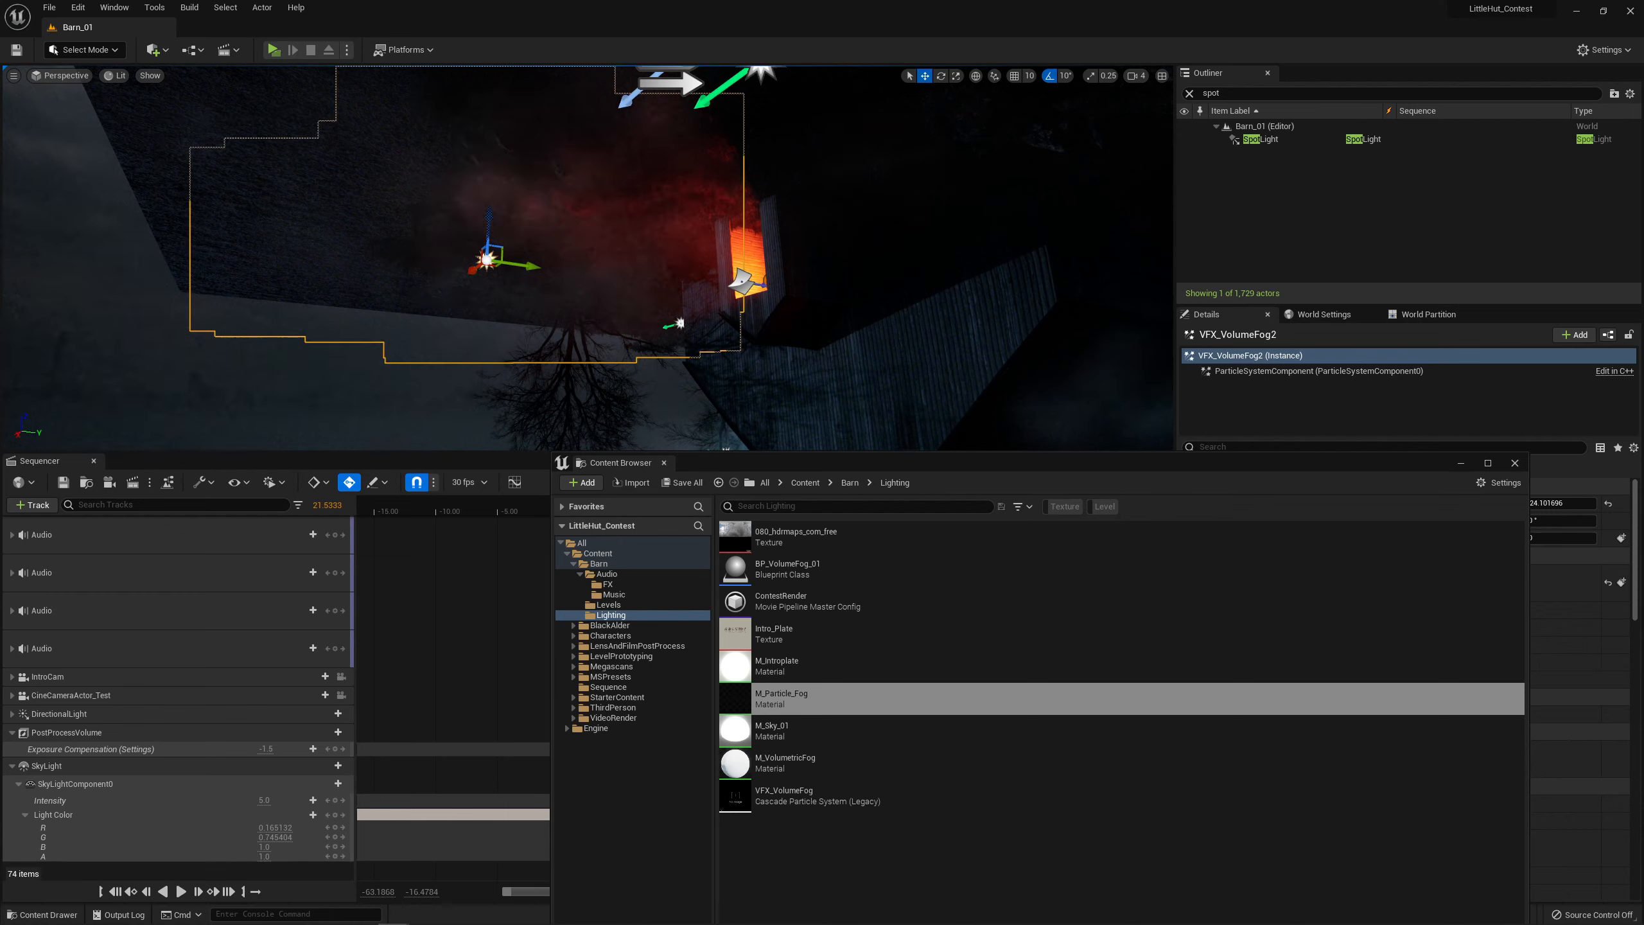
- Move the Content Browser window off the level editor and scrub the TwistTest sequence to 22.5667 seconds
right_drag(588, 257, 726, 197)
drag(886, 468, 1643, 466)
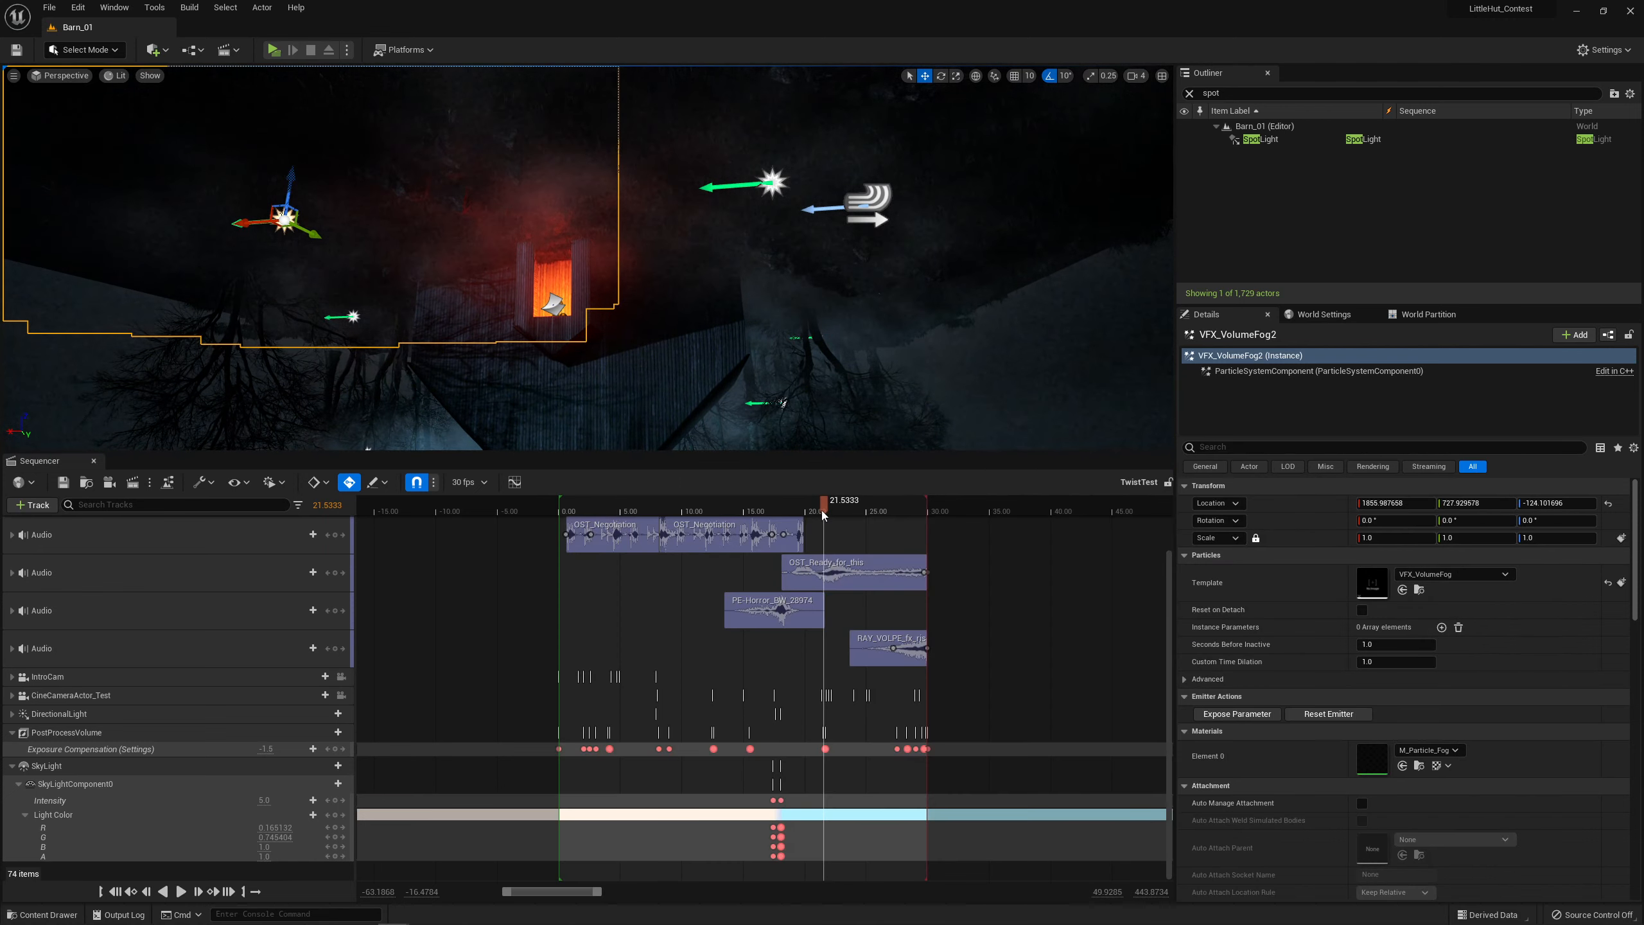
mouse_move(823, 504)
mouse_down()
mouse_move(869, 516)
mouse_move(785, 526)
mouse_move(838, 528)
mouse_up()
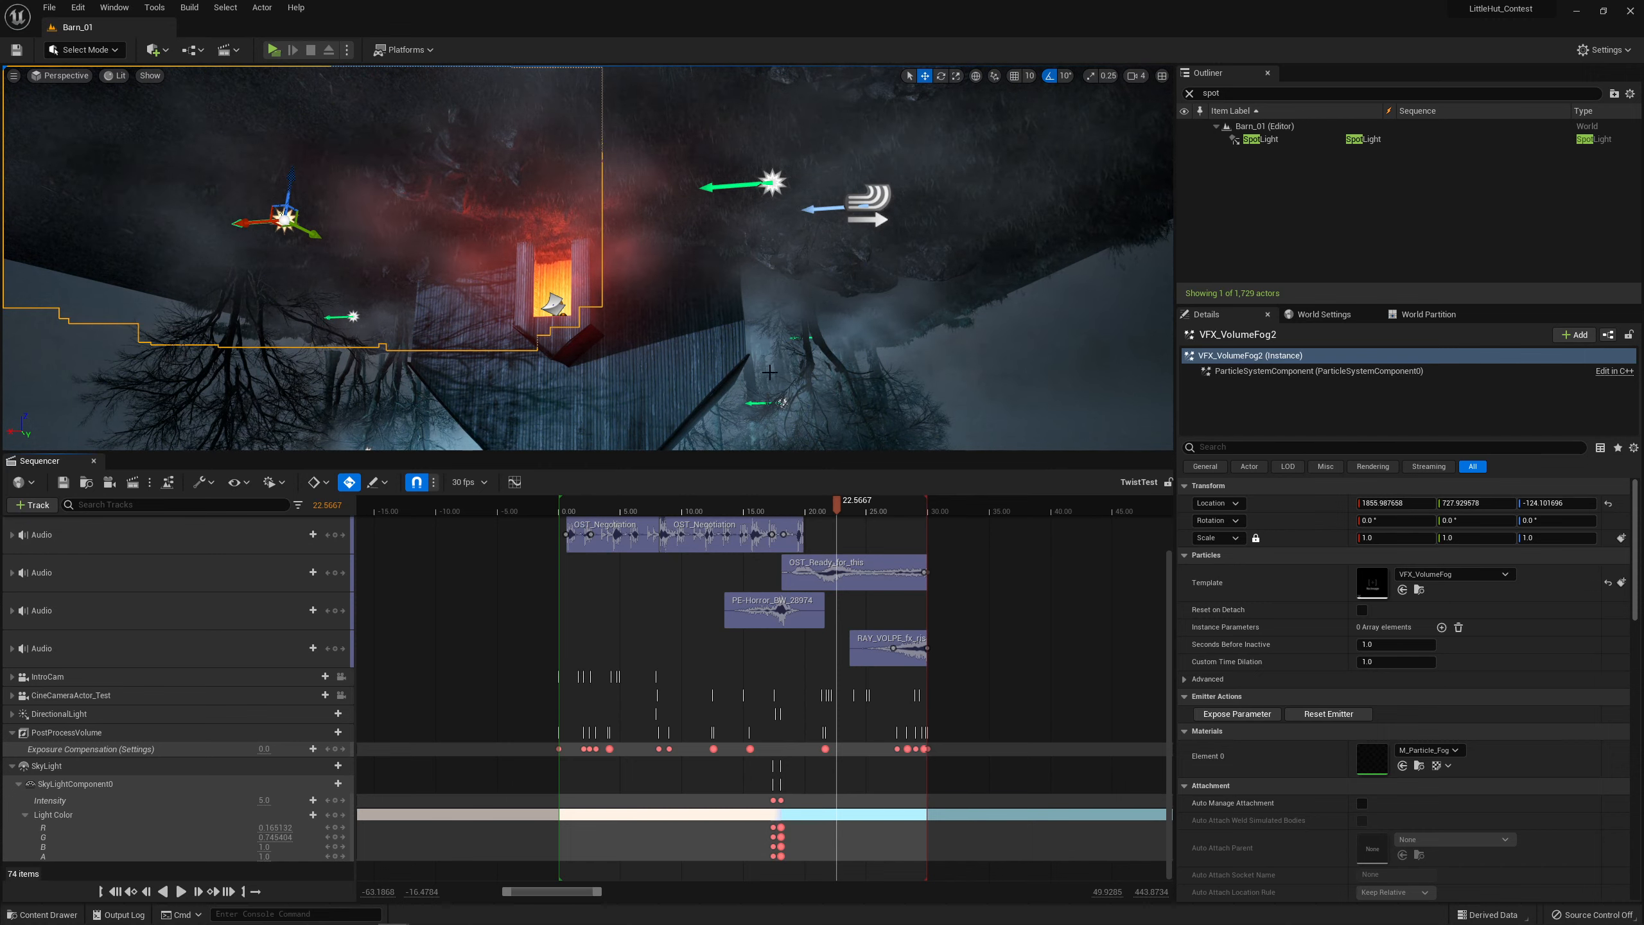
- Enlarge the viewport above the Sequencer and view the upright and inverted barns, then the inverted barn's side
mouse_move(588, 259)
right_down()
mouse_move(570, 156)
mouse_move(586, 259)
mouse_move(570, 230)
mouse_move(589, 243)
right_up()
drag(656, 453, 655, 646)
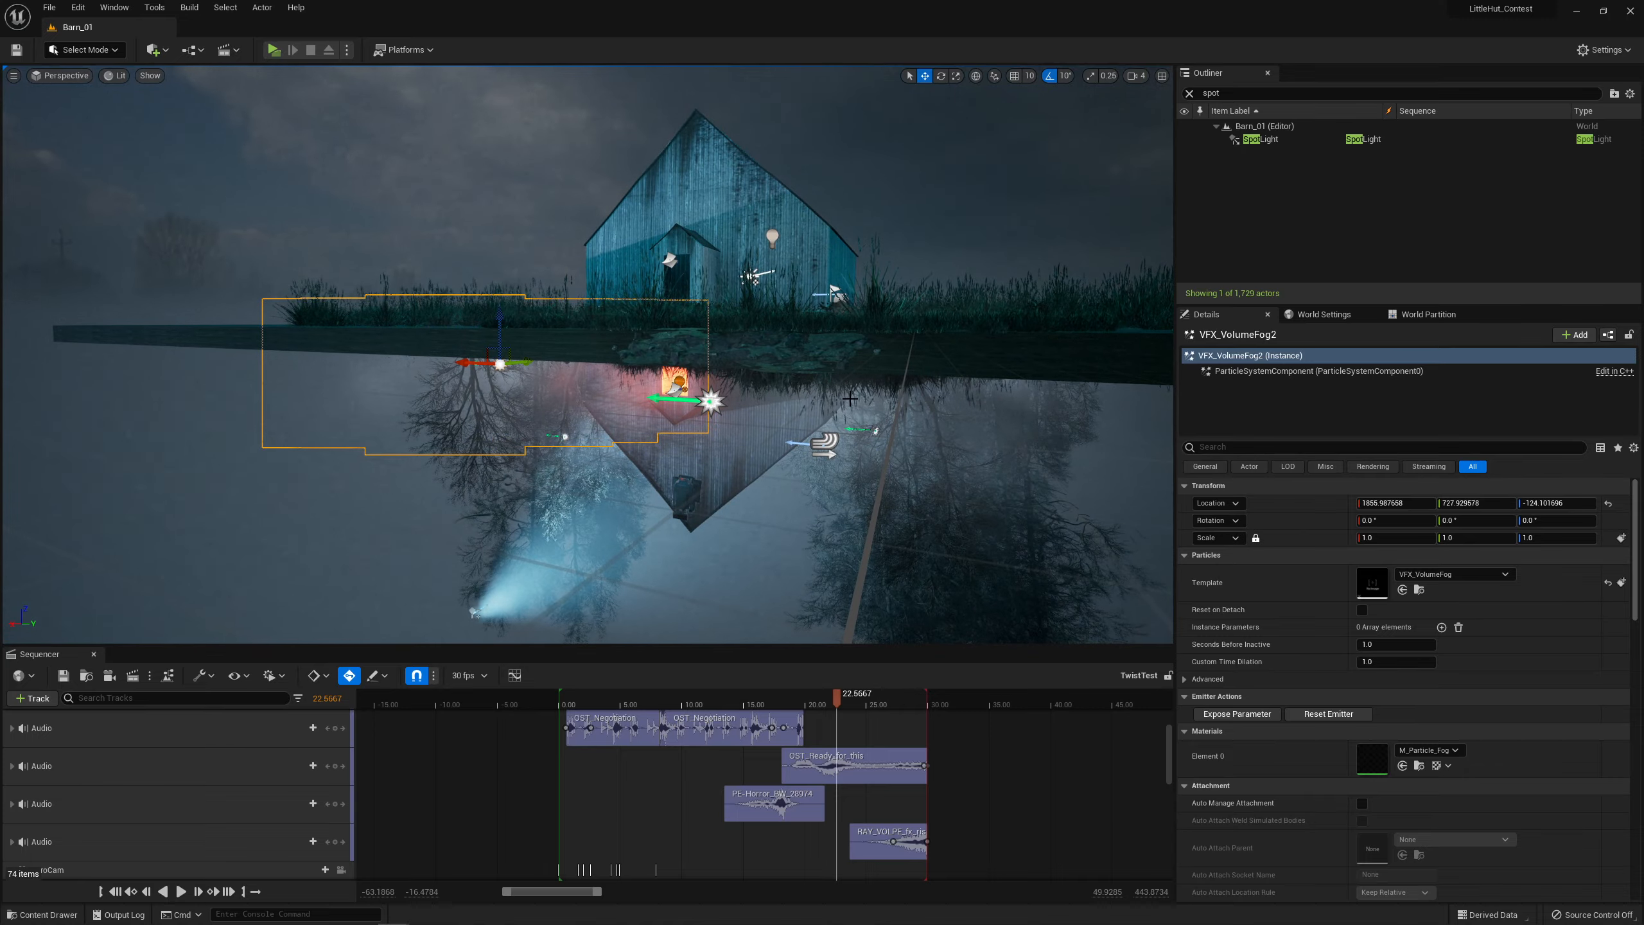
right_drag(907, 382, 1010, 368)
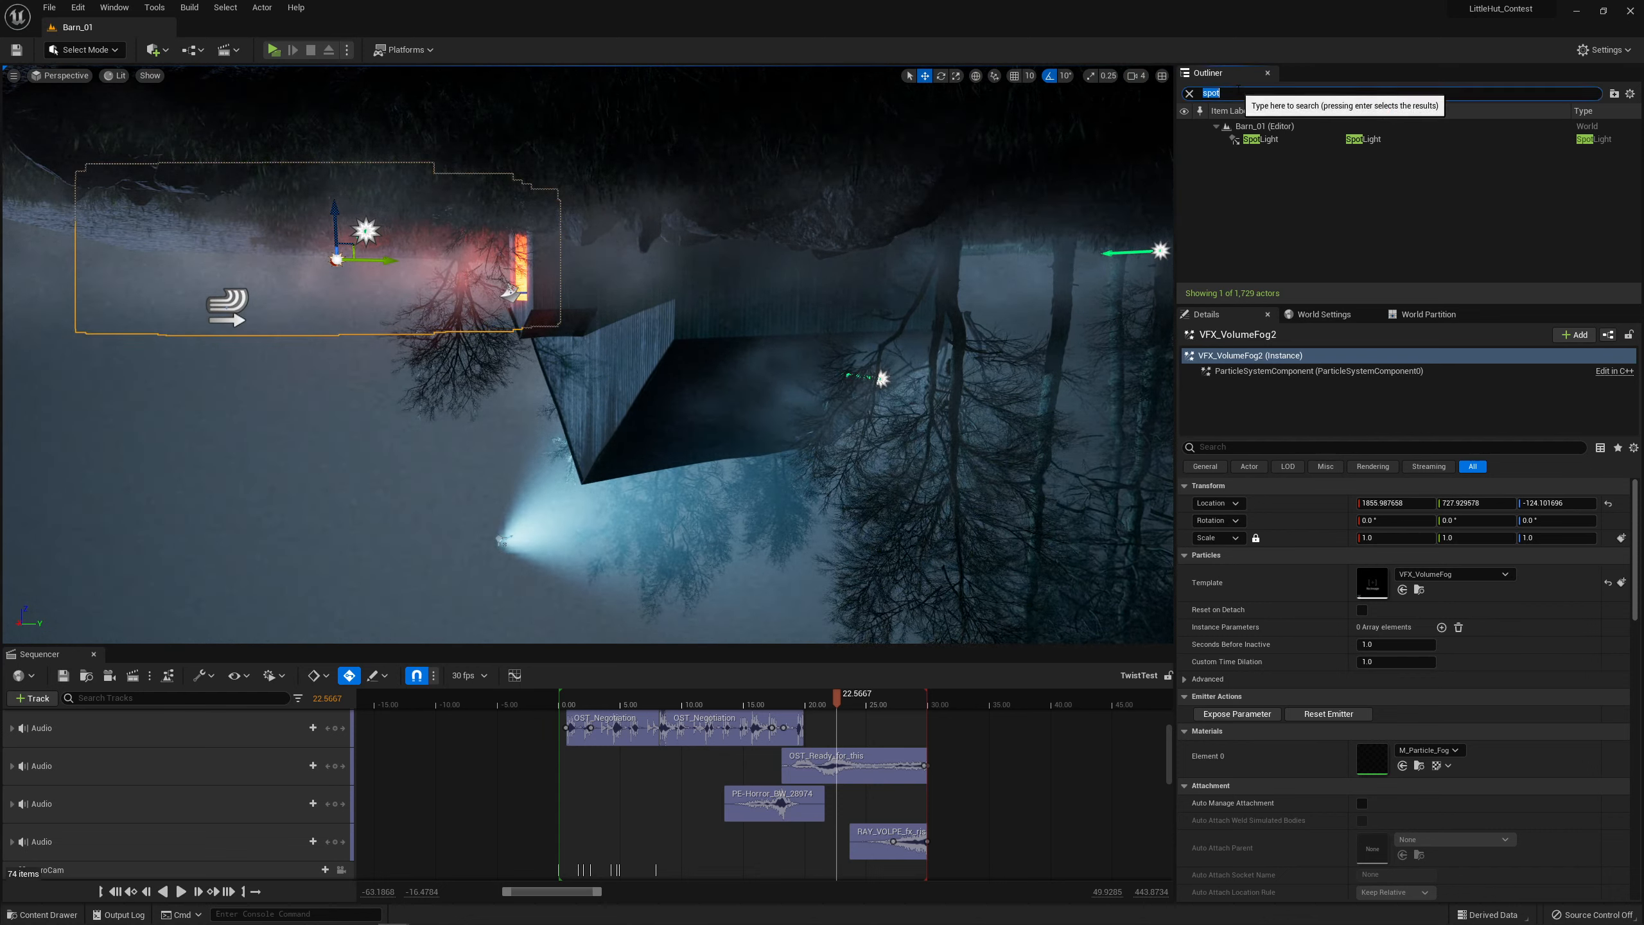
click(1262, 93)
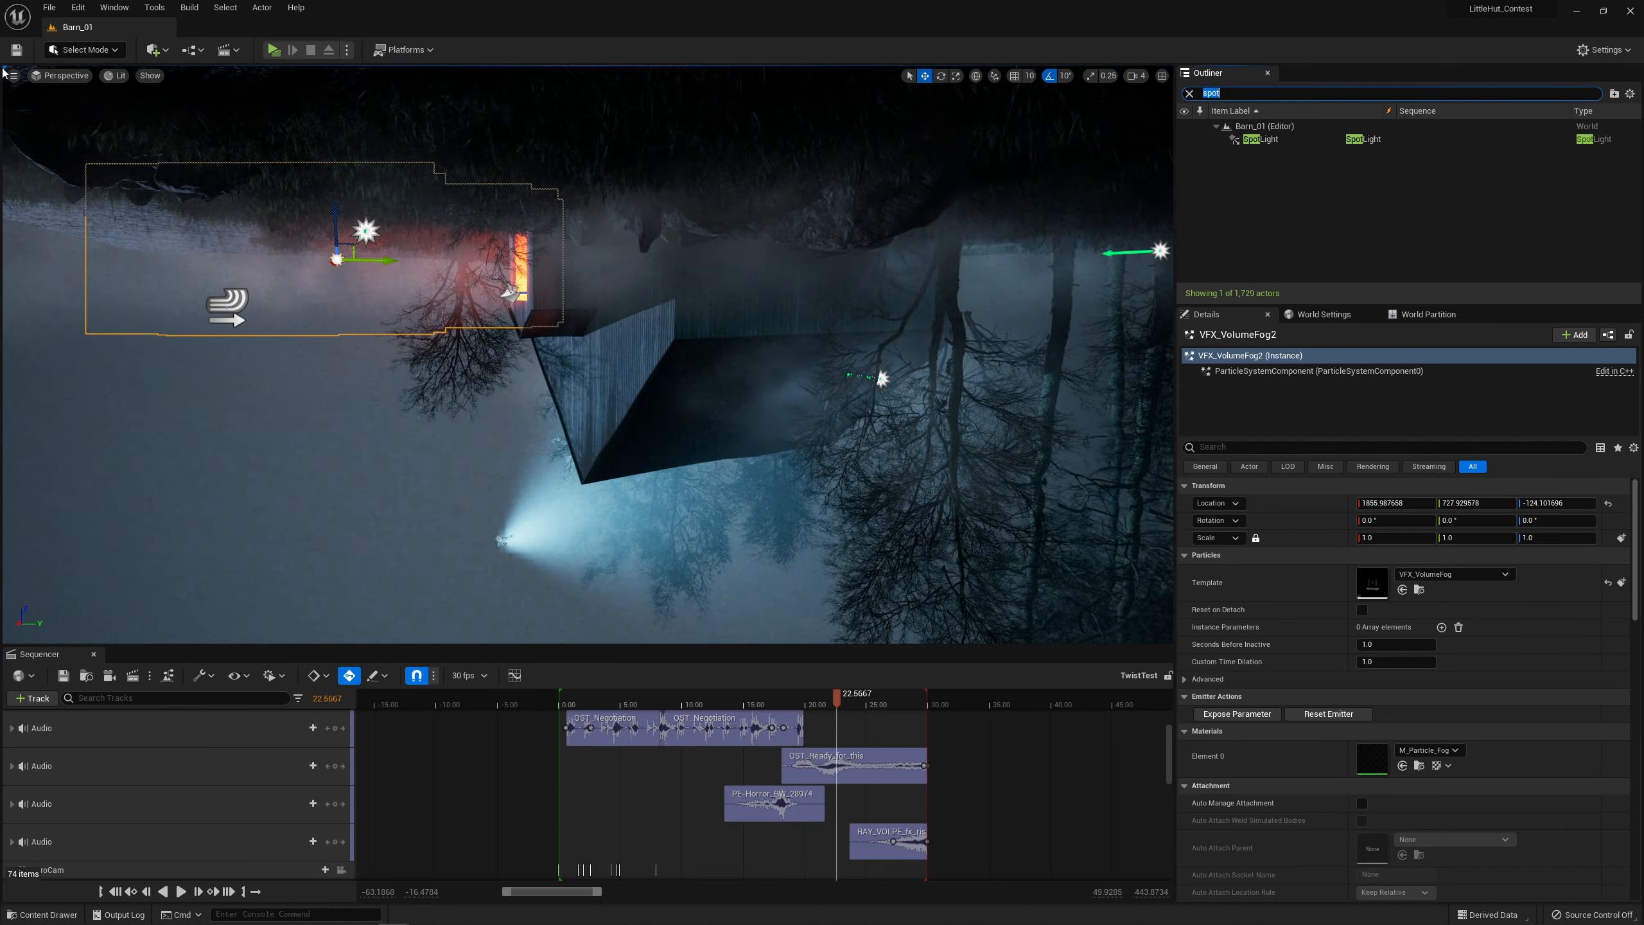
click(113, 7)
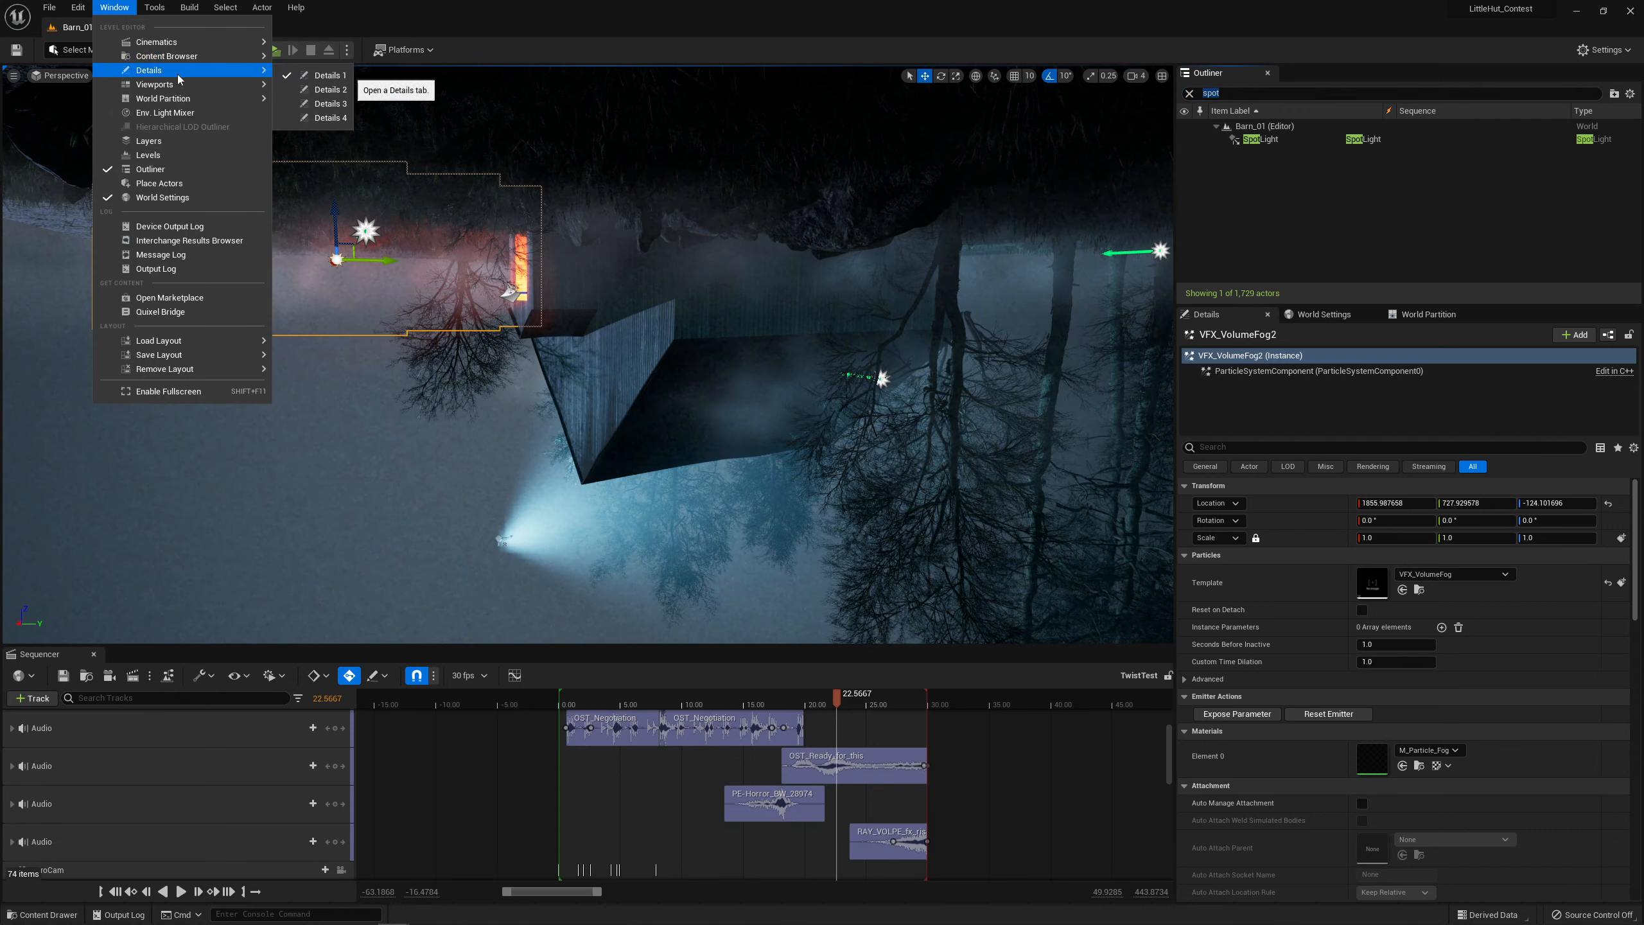
mouse_move(178, 84)
click(607, 18)
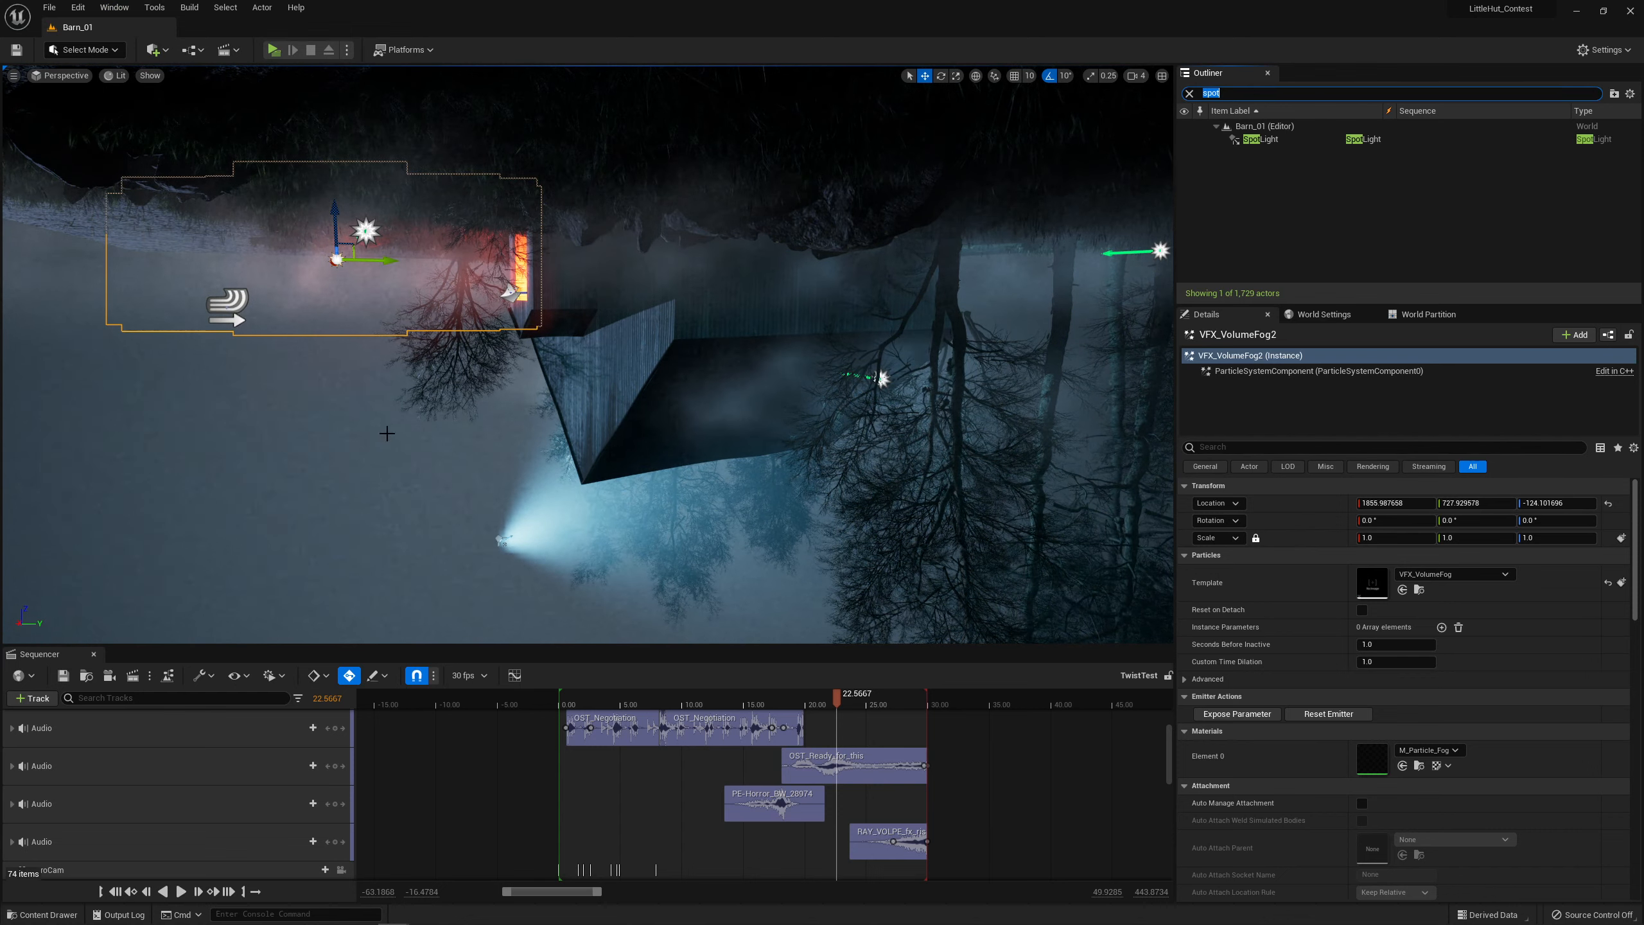
- Search the level's actors for "cin" and select CineCameraActor_Test
right_drag(805, 390, 864, 385)
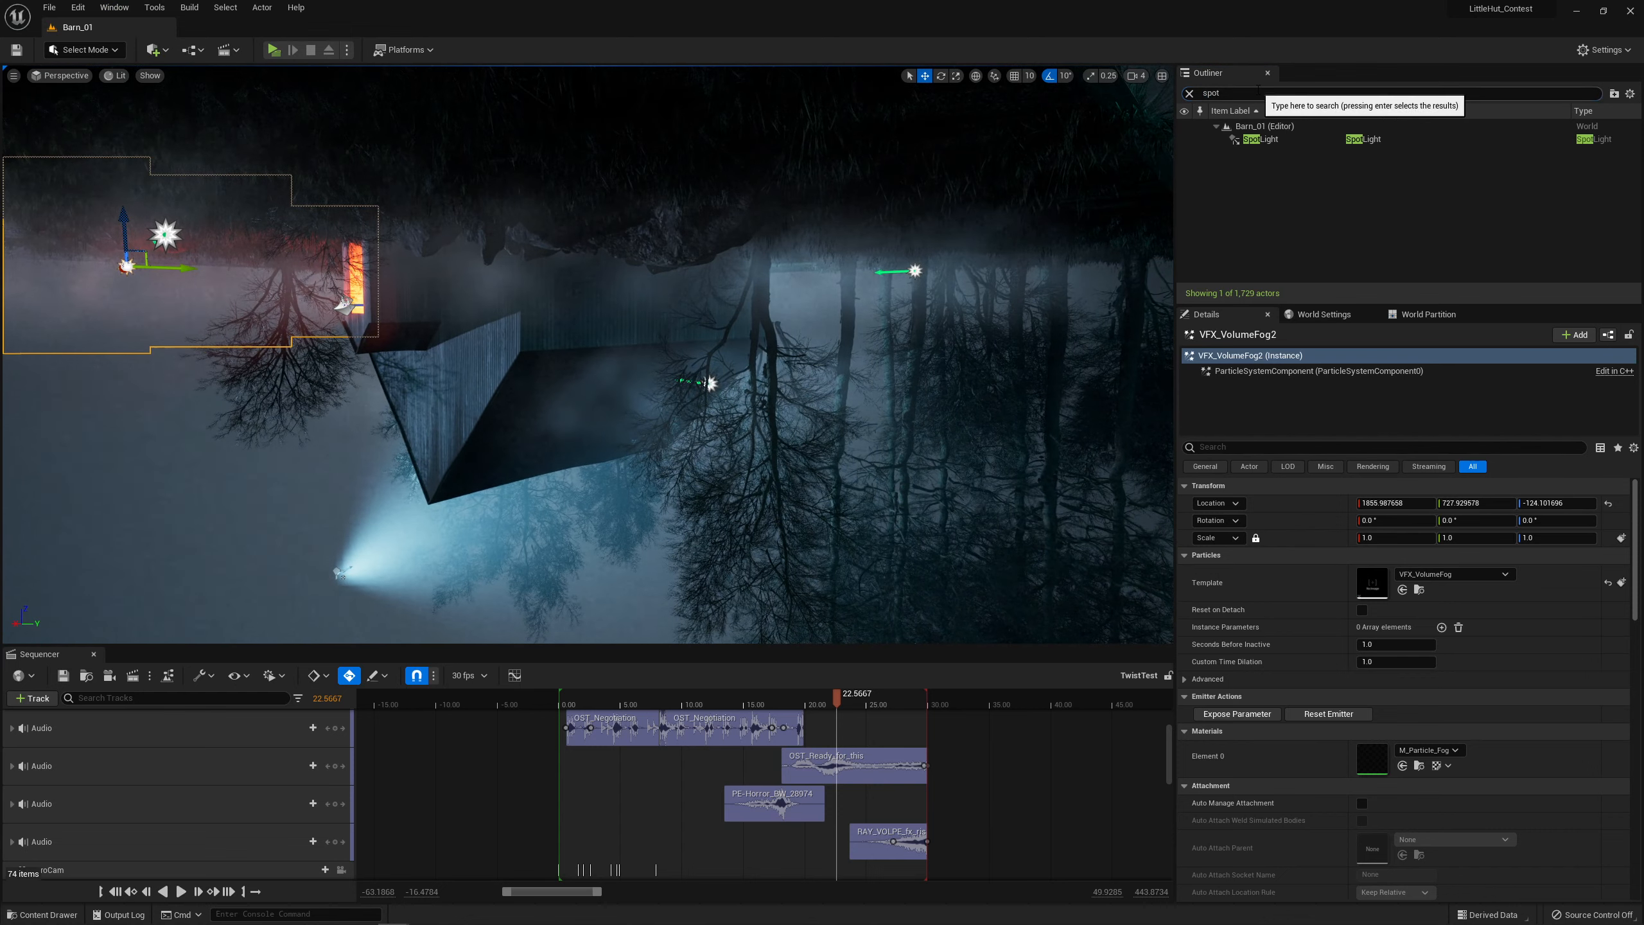
text(cin)
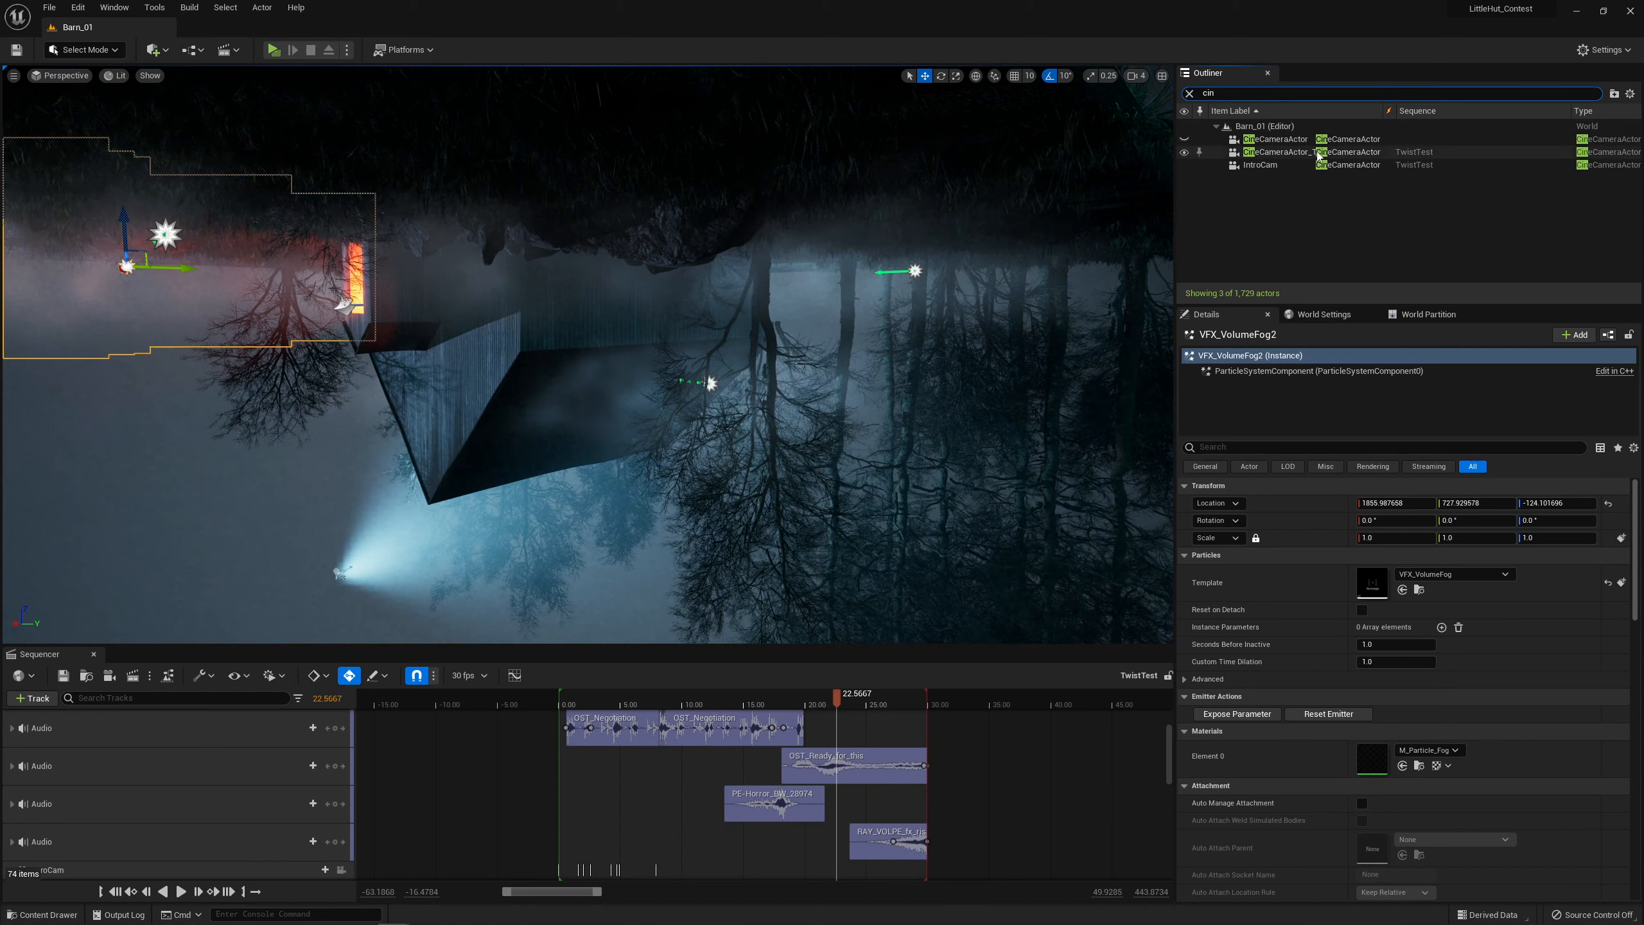
click(1277, 153)
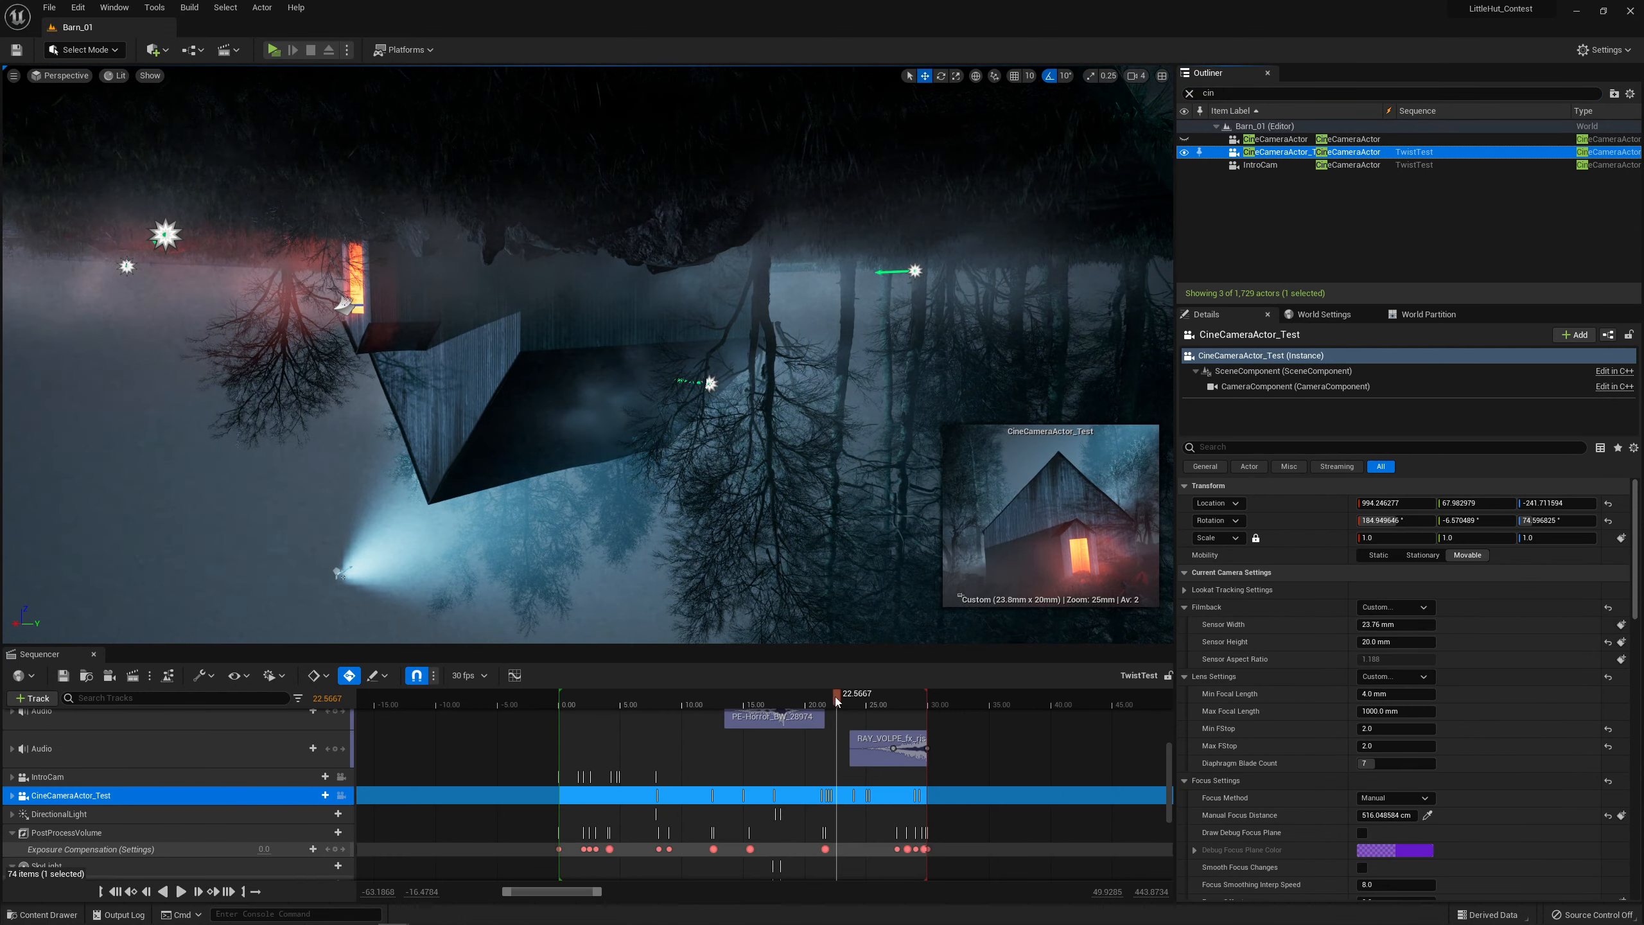
- Scrub the sequence to 21.10 seconds and view CineCameraActor_Test and its path around the inverted and upright barns
mouse_move(837, 700)
mouse_down()
mouse_move(789, 705)
mouse_move(821, 710)
mouse_up()
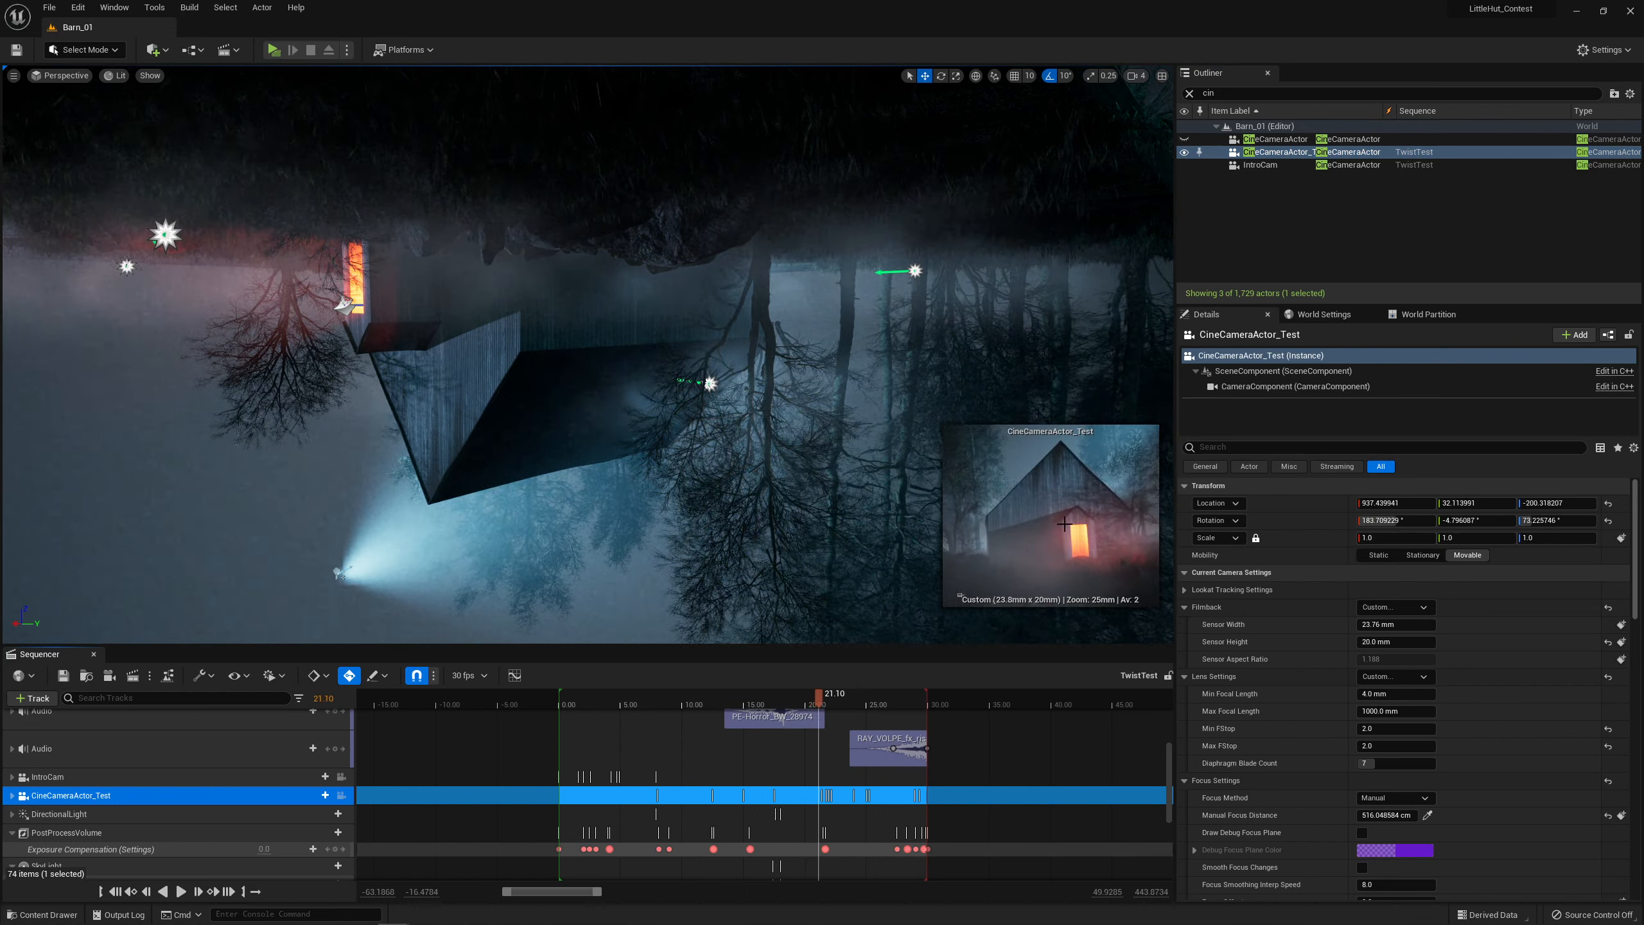
right_drag(744, 385, 722, 458)
key(w)
key(a)
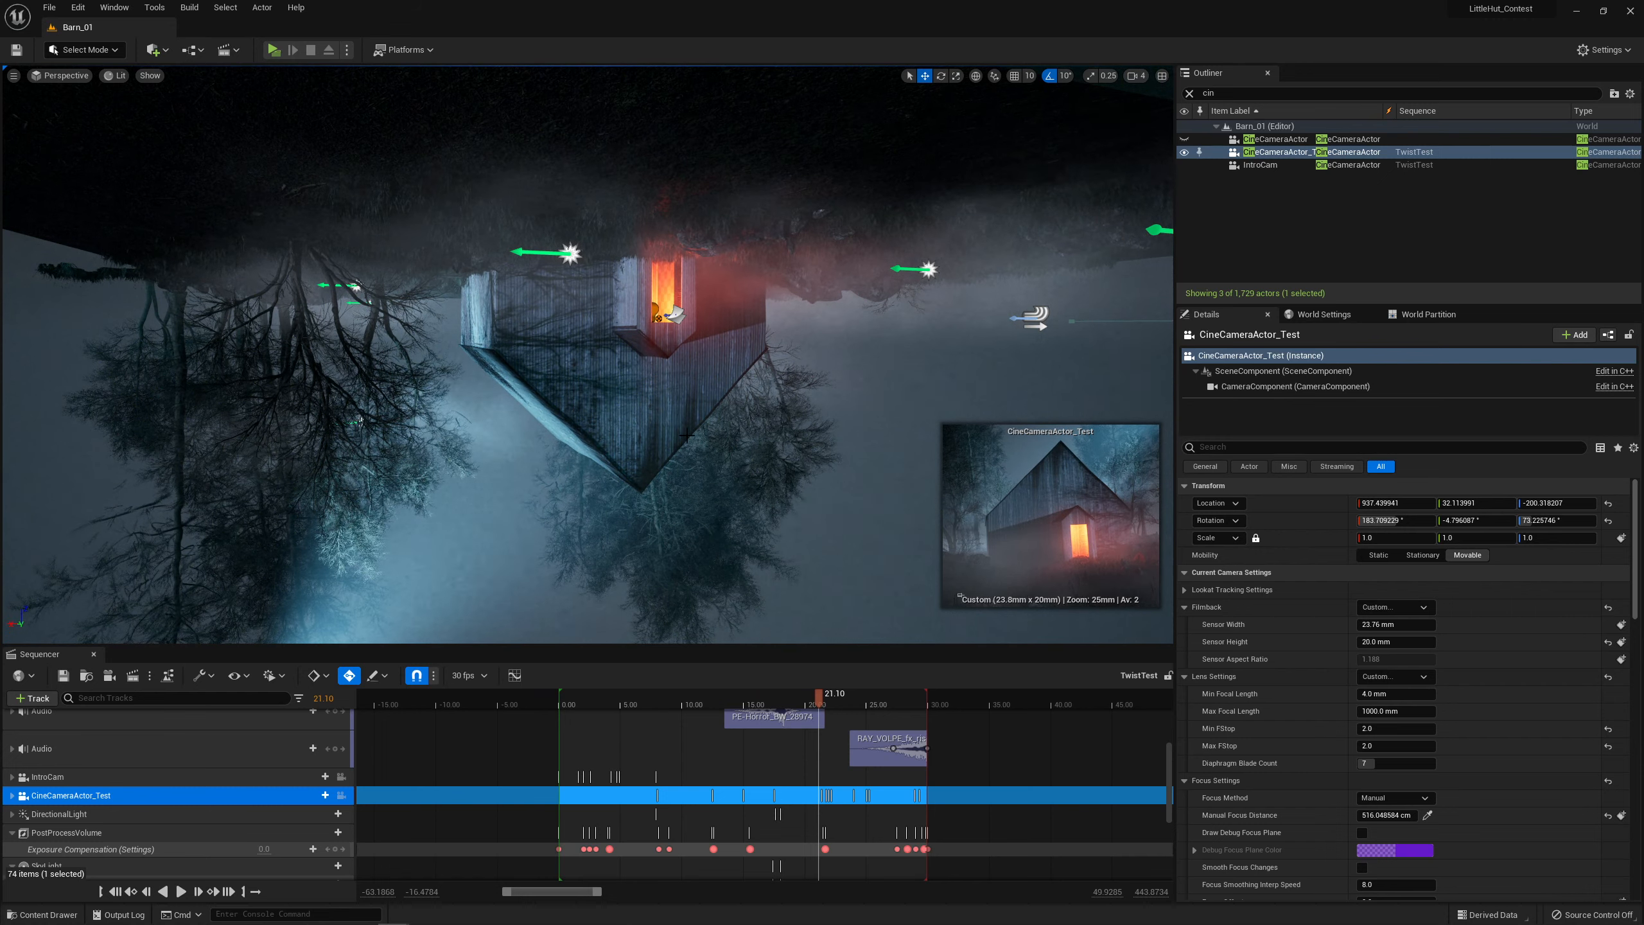
right_drag(587, 355, 544, 292)
right_drag(713, 435, 725, 435)
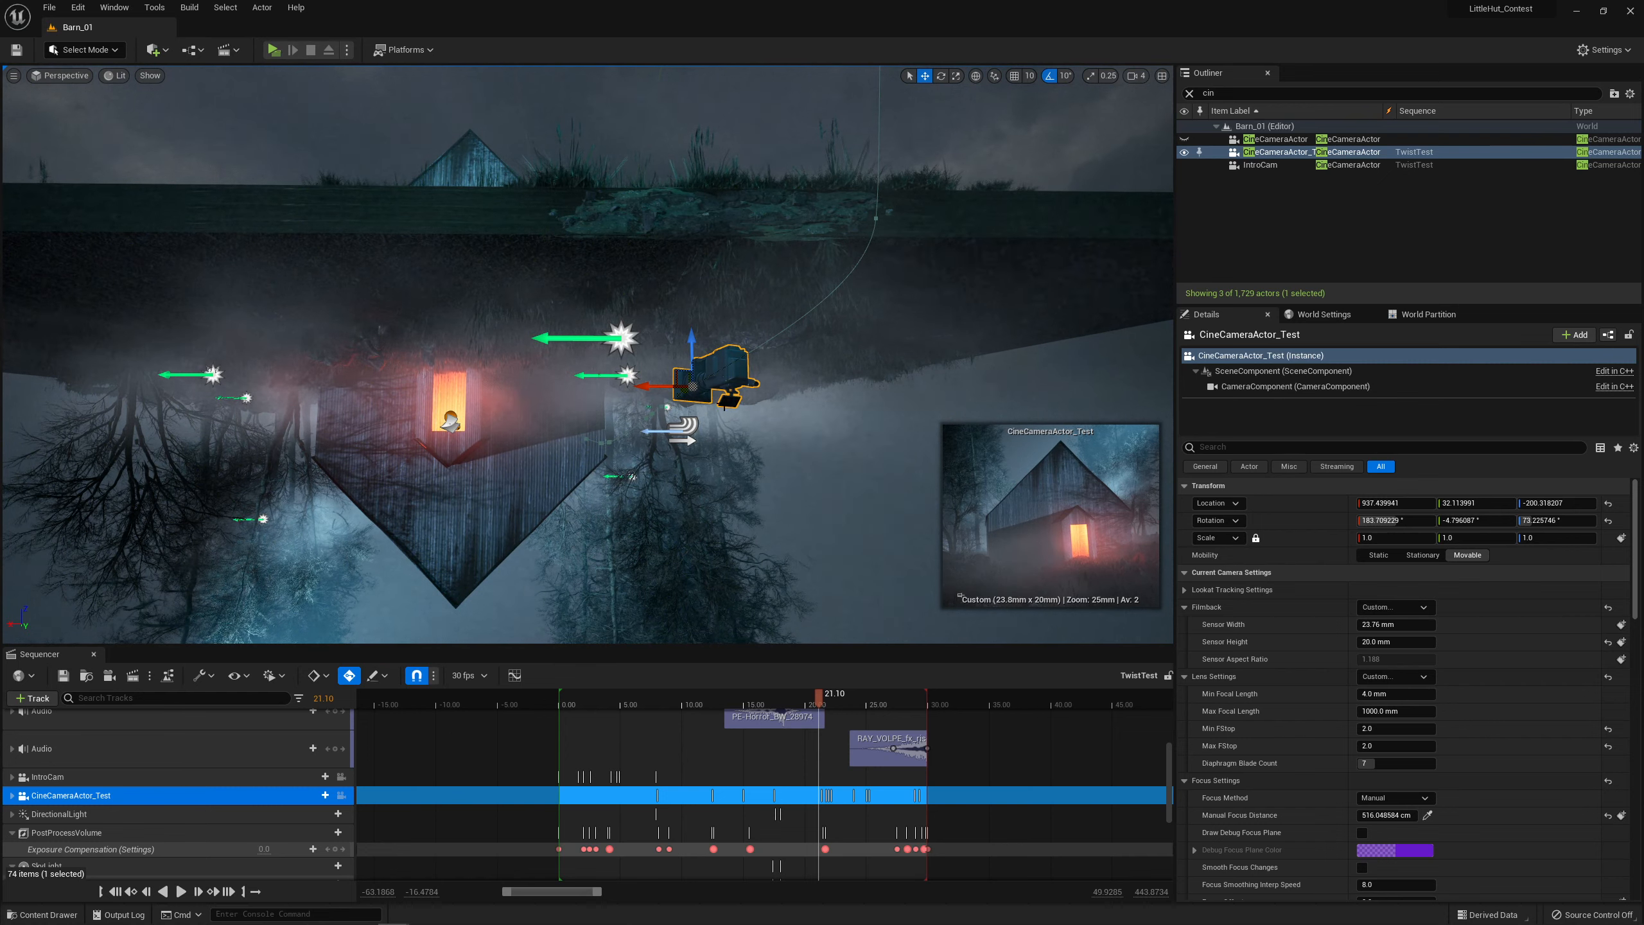
right_drag(588, 354, 563, 293)
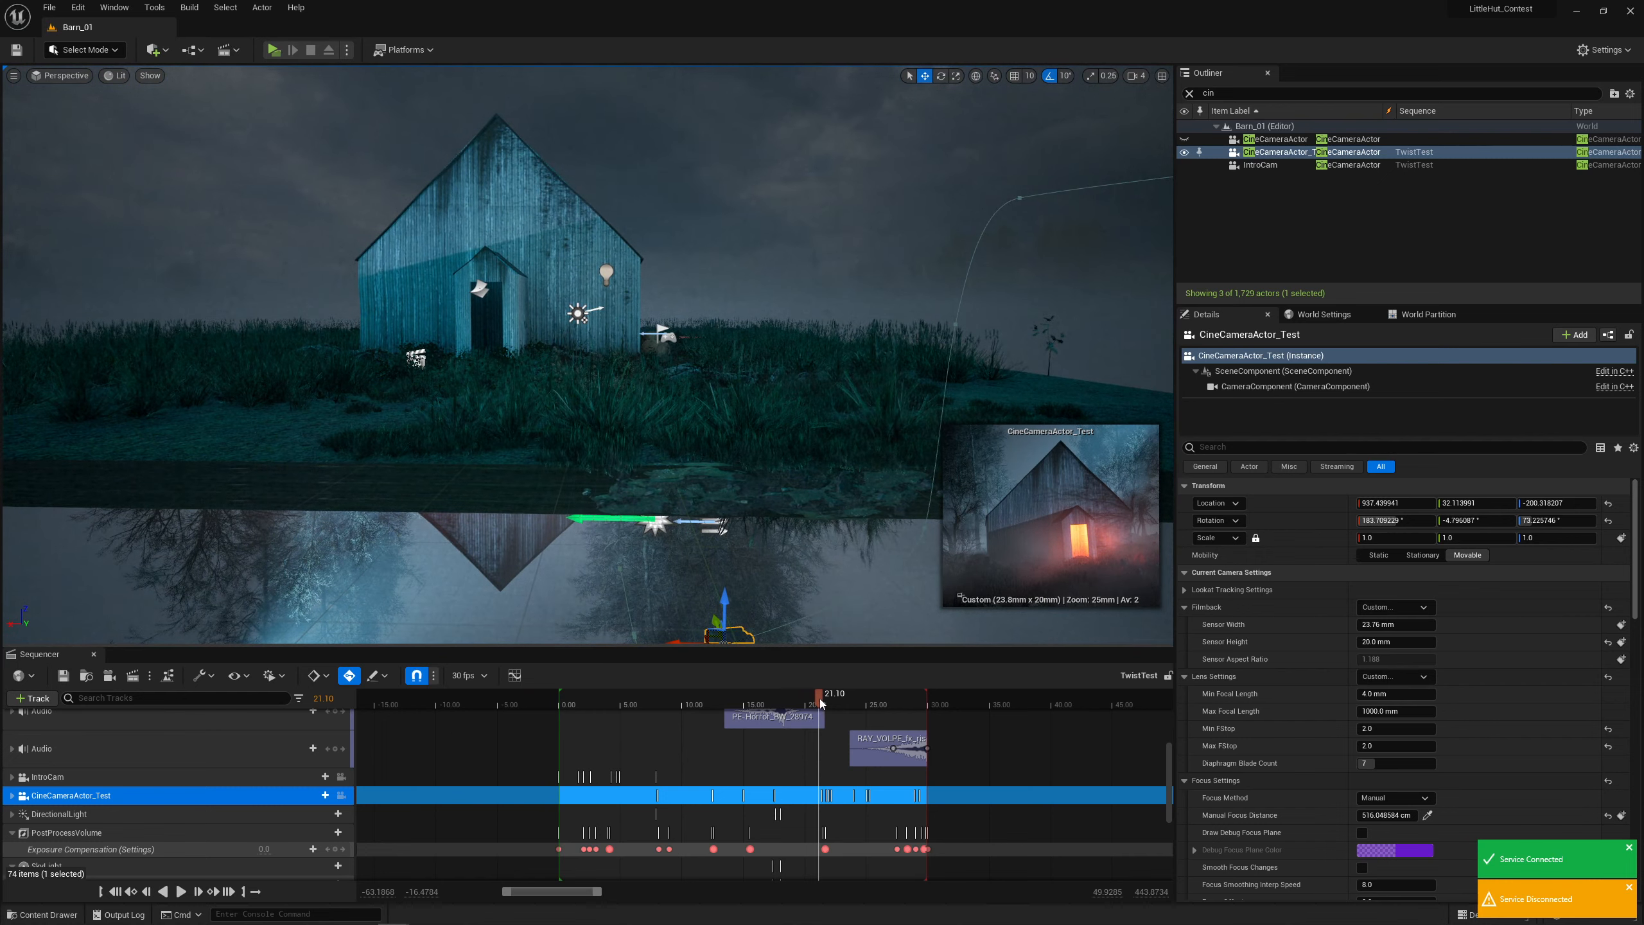
- Scrub the sequence back through 12.70 and 8.20 seconds to 9.4667 seconds, adjusting the height of the Sequencer and viewport
mouse_move(732, 708)
mouse_down()
mouse_move(647, 720)
mouse_move(716, 725)
mouse_up()
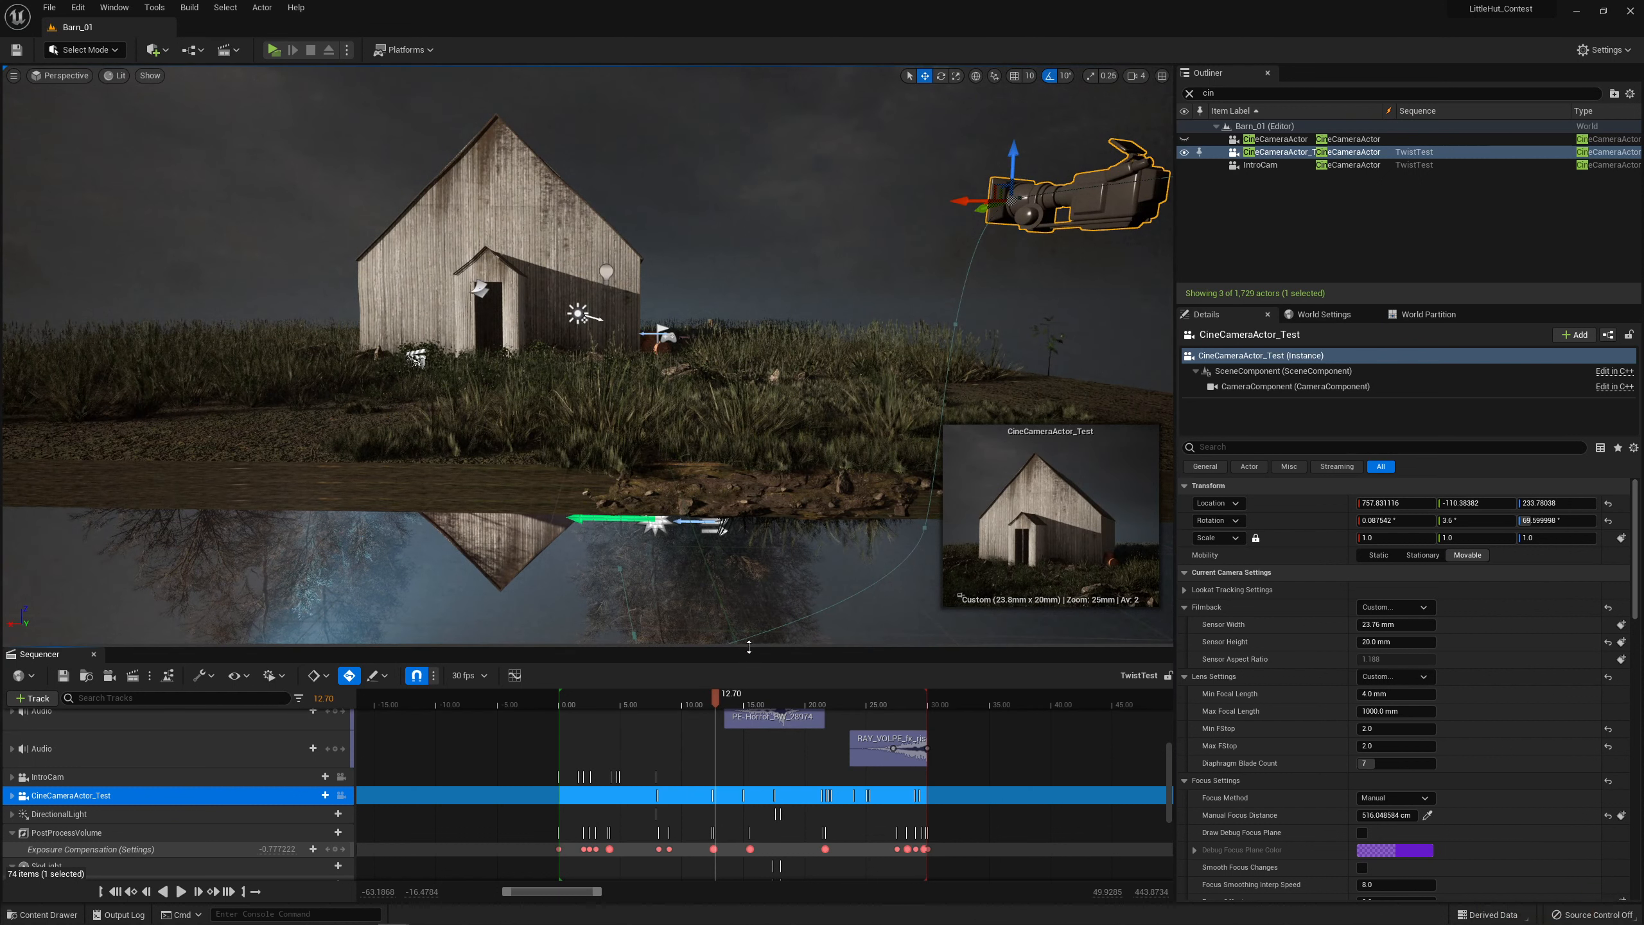
drag(749, 646, 661, 607)
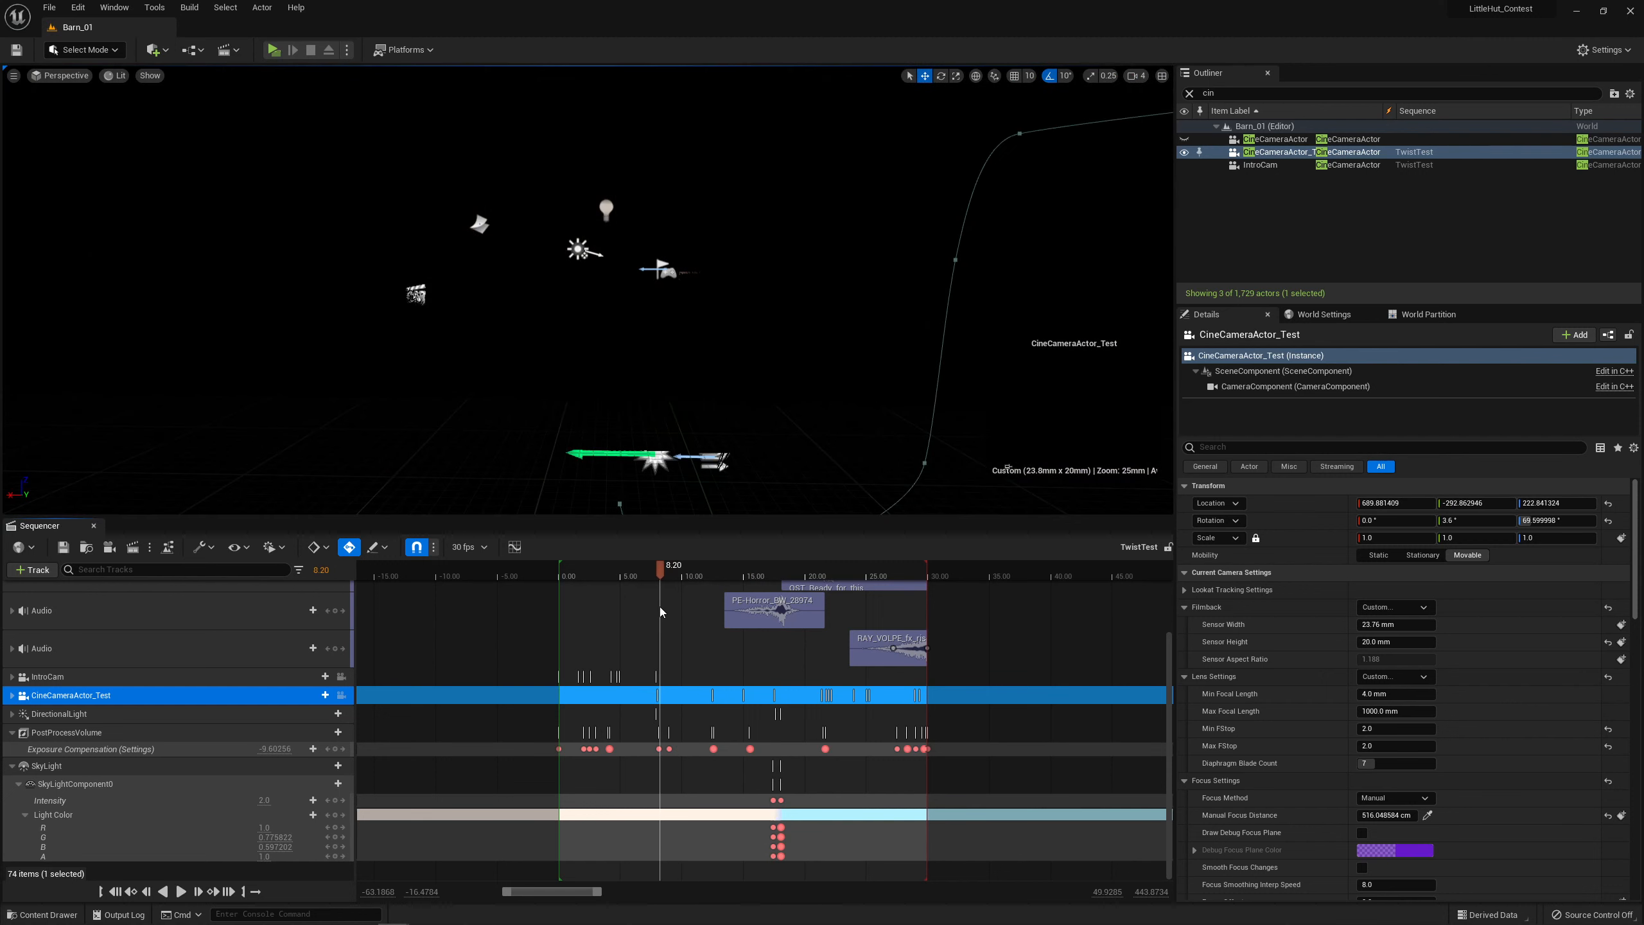
mouse_move(661, 607)
mouse_down()
mouse_move(678, 609)
mouse_move(662, 615)
mouse_up()
click(675, 616)
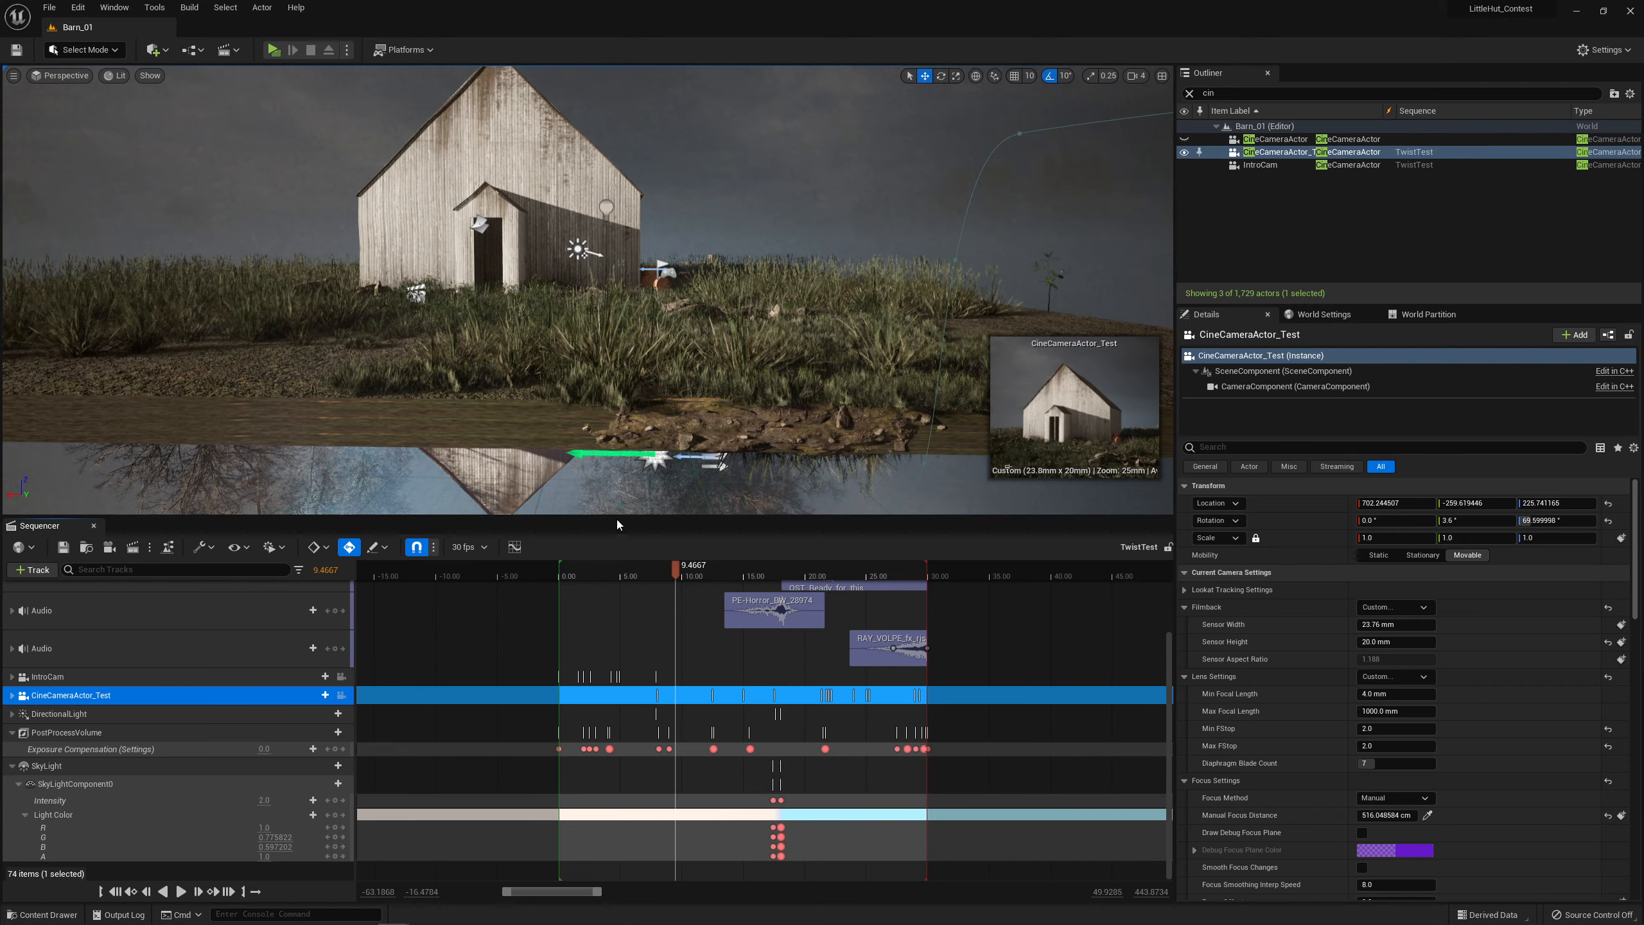
drag(616, 520, 621, 666)
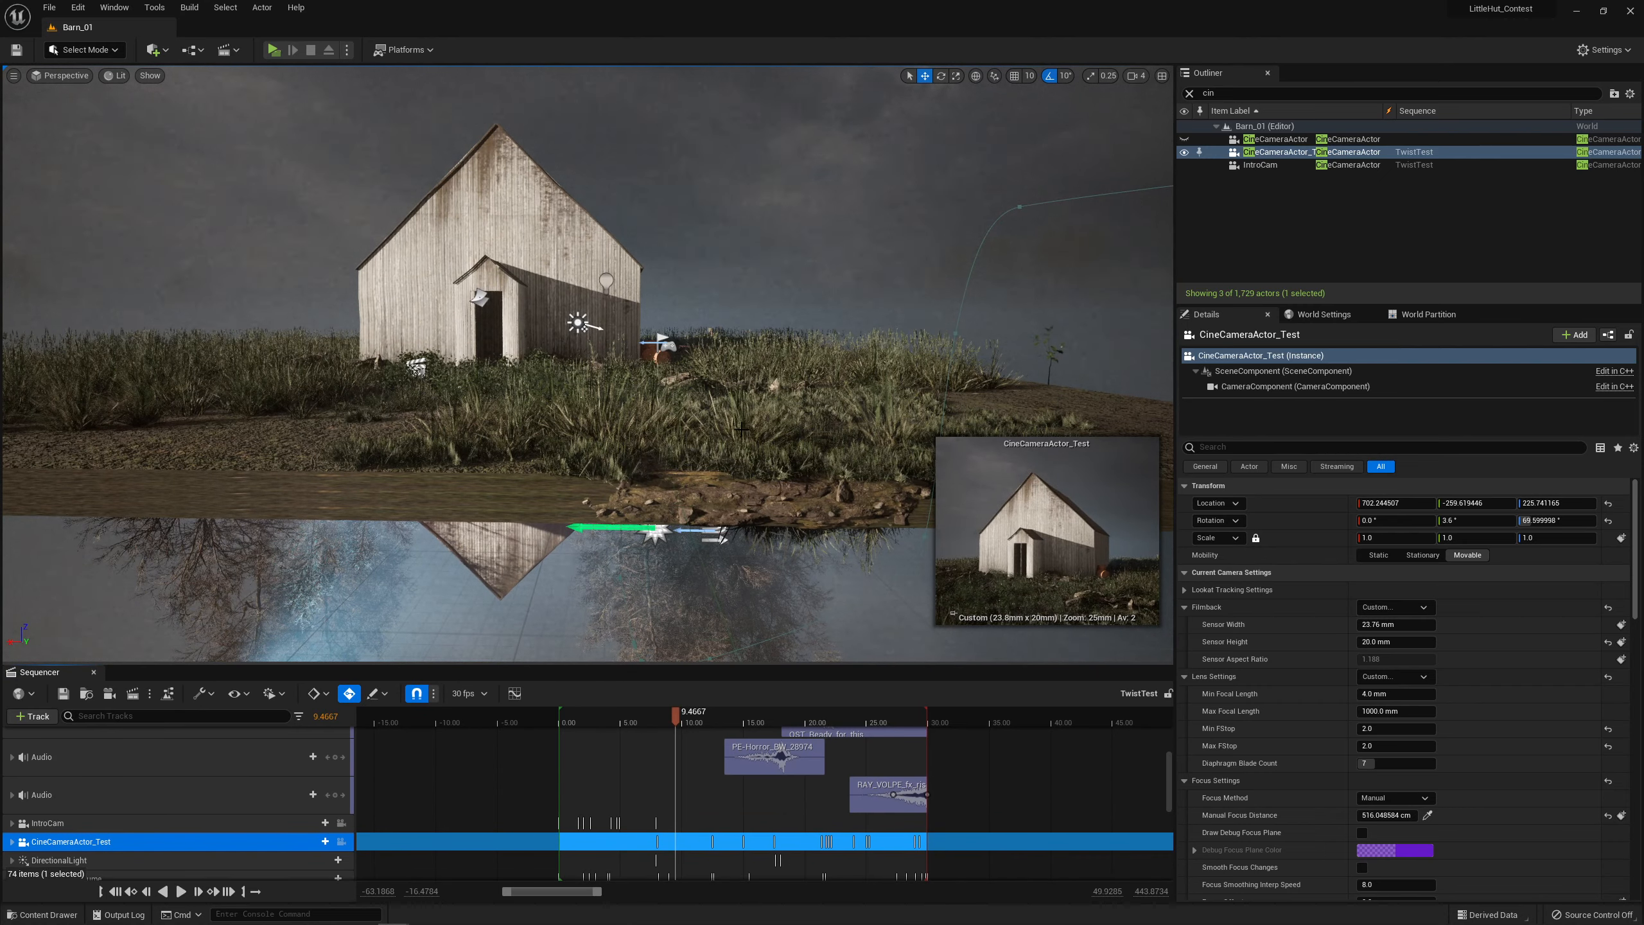
- Fly around the upright barn to examine its side, roof, surrounding grass and front entrance in the daytime lighting
right_drag(690, 553, 586, 564)
key(q)
key(s)
key(e)
key(d)
key(e)
key(w)
key(a)
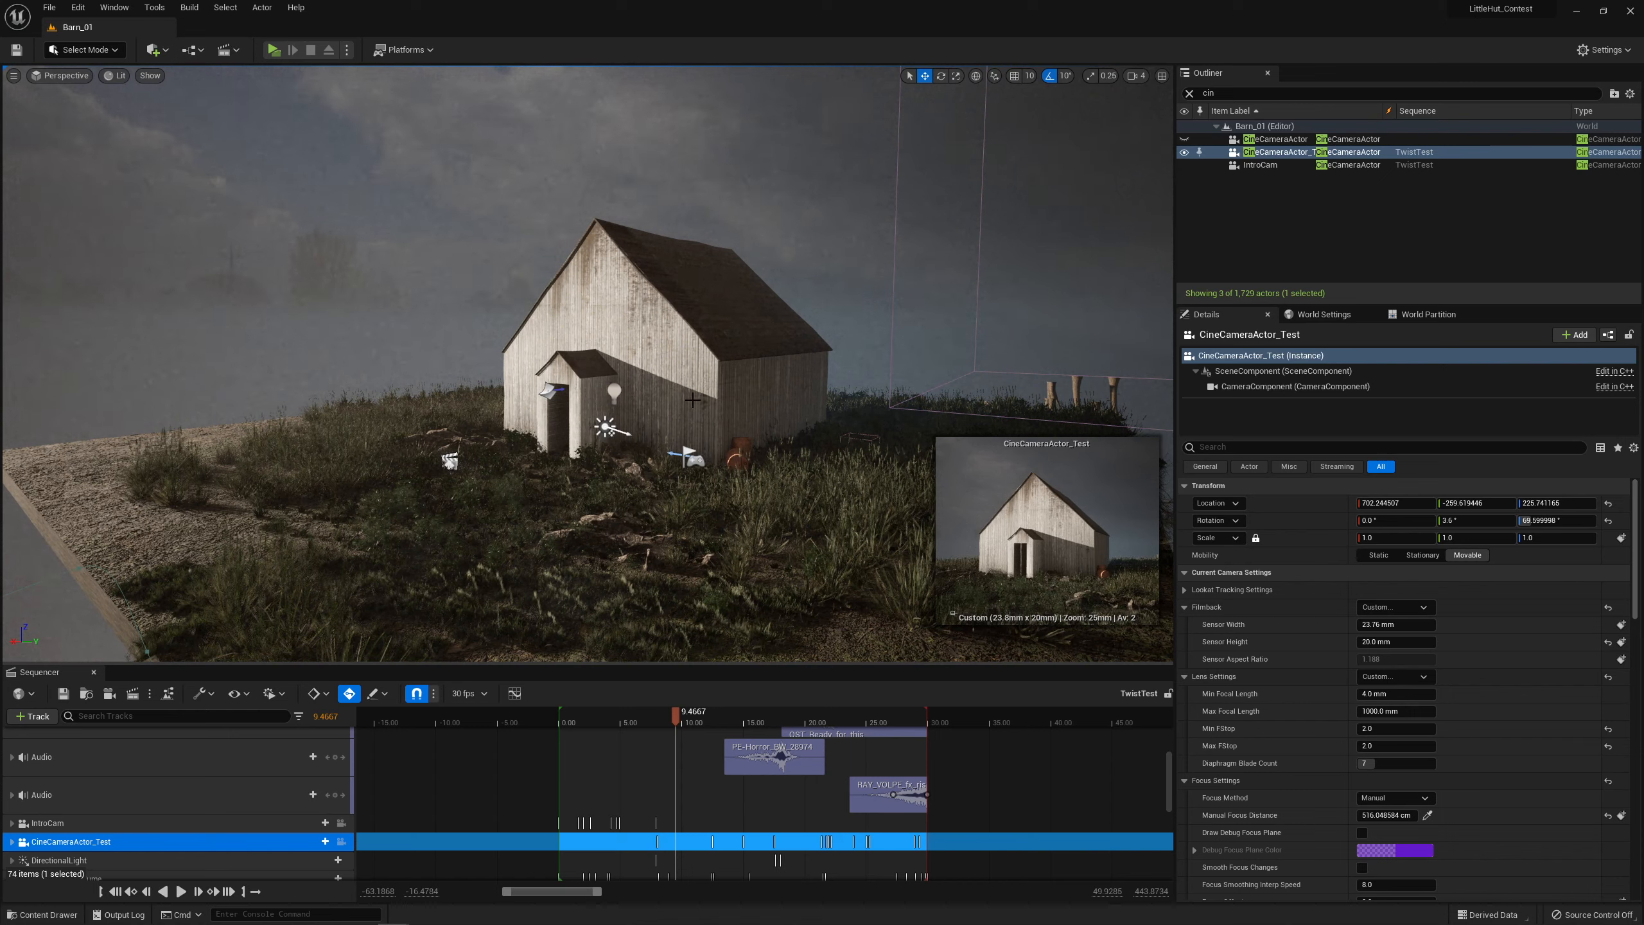
right_drag(692, 400, 736, 322)
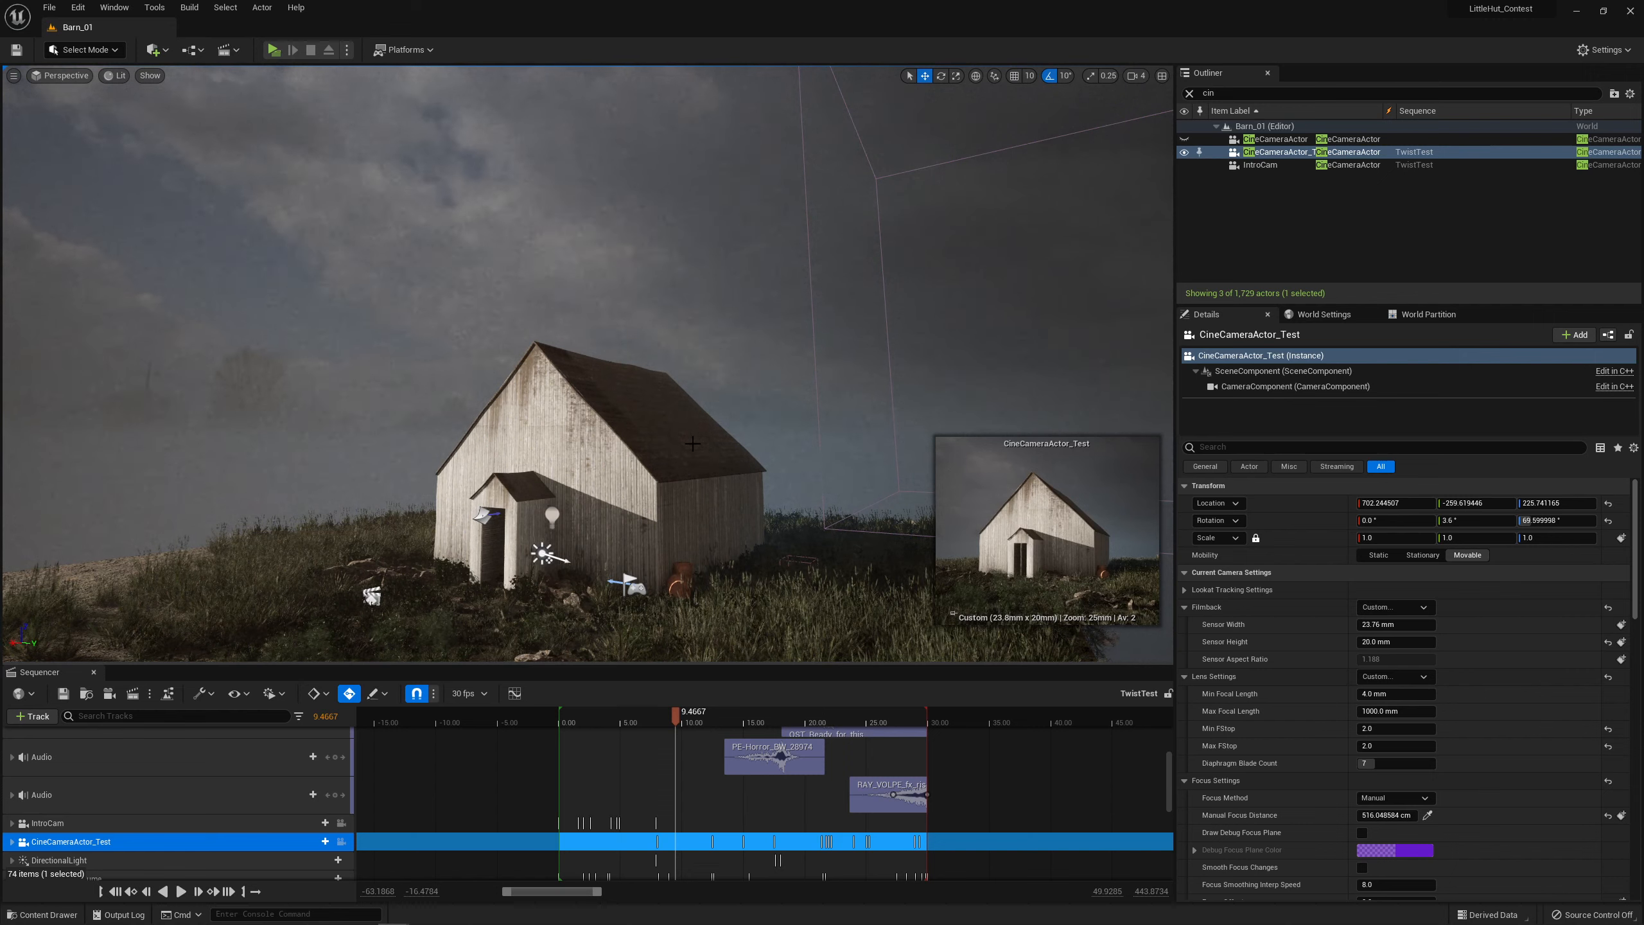
key(a)
right_drag(621, 460, 771, 535)
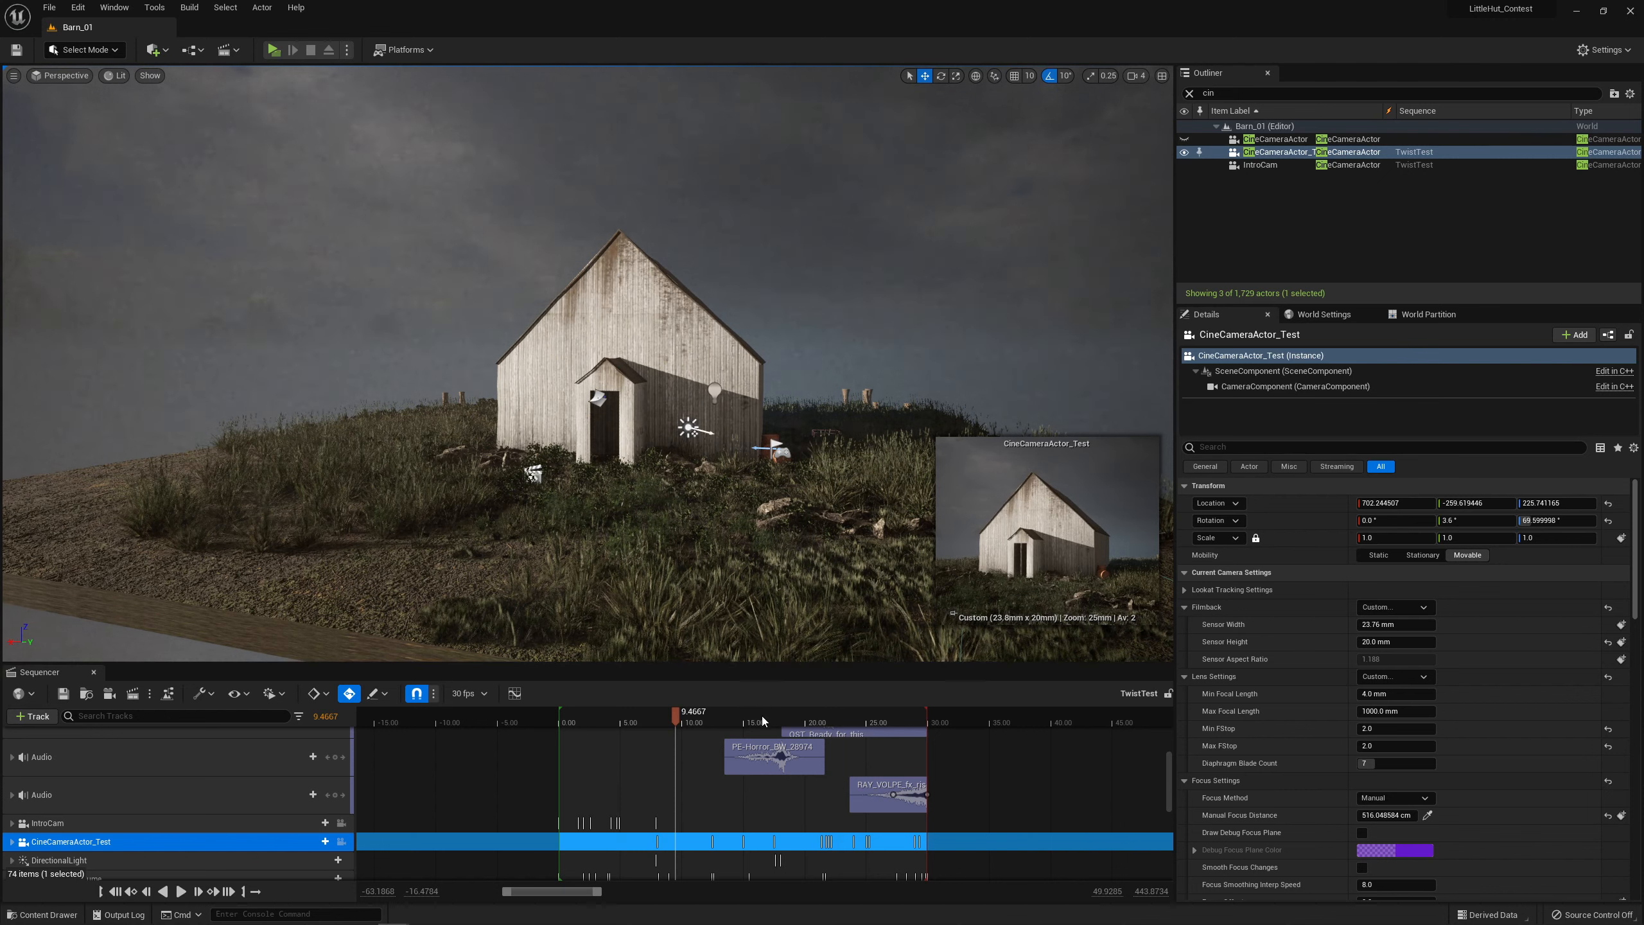
- Scrub the sequence to 10.5667 seconds and frame the front of the upright barn in the viewport
drag(671, 714, 689, 748)
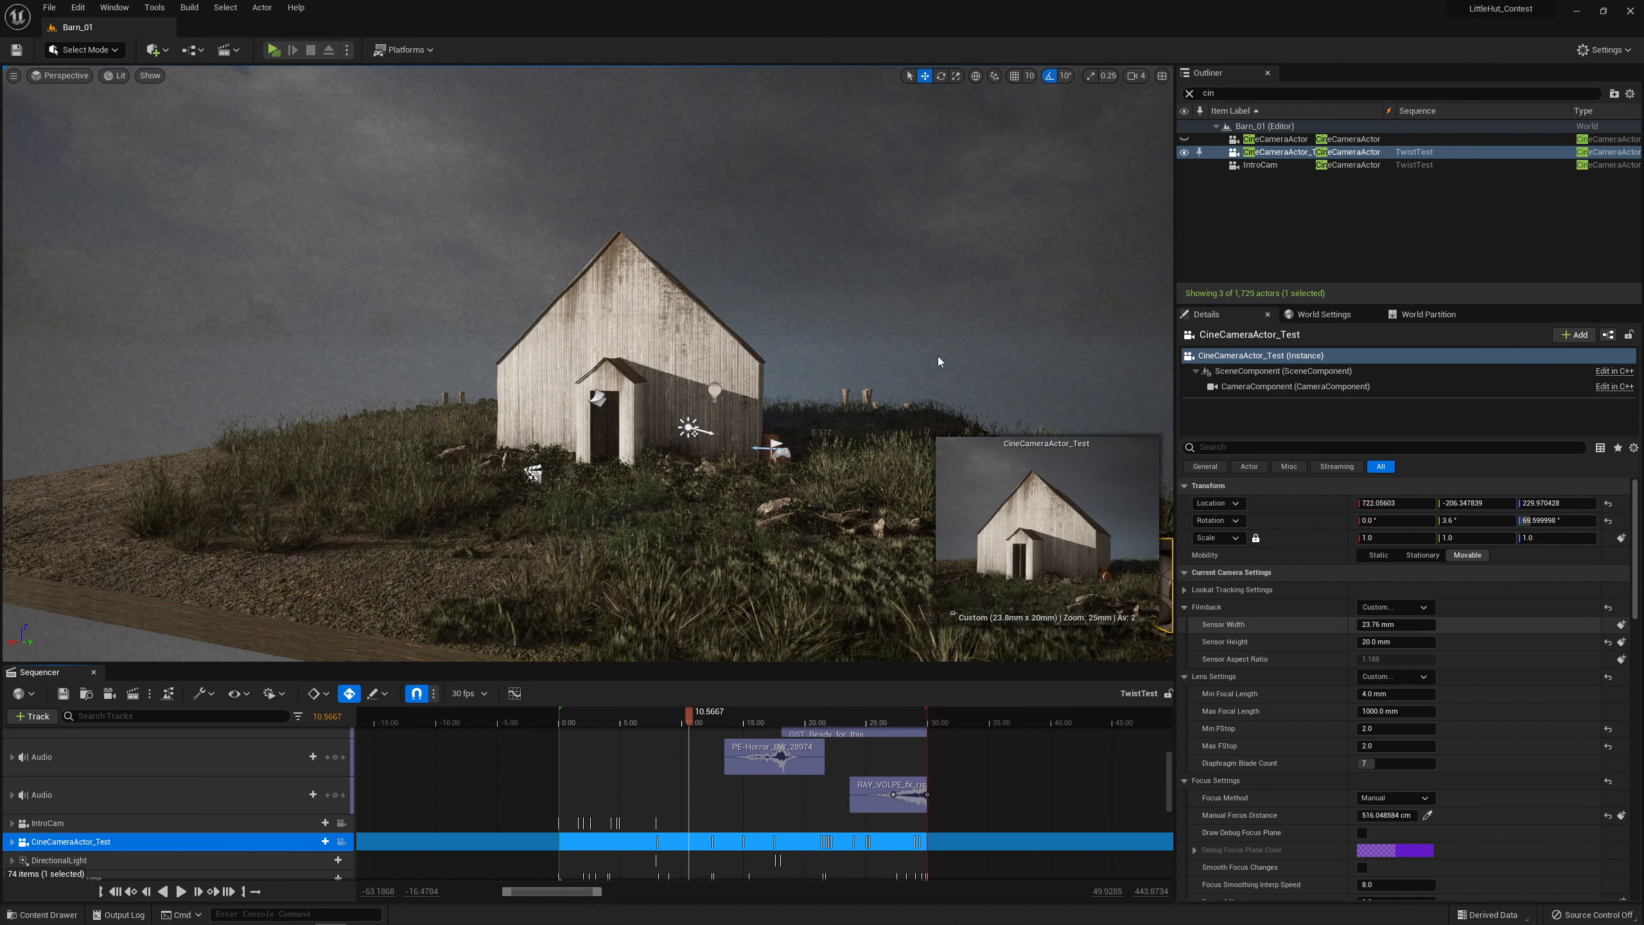
right_drag(866, 377, 887, 379)
right_drag(775, 397, 760, 399)
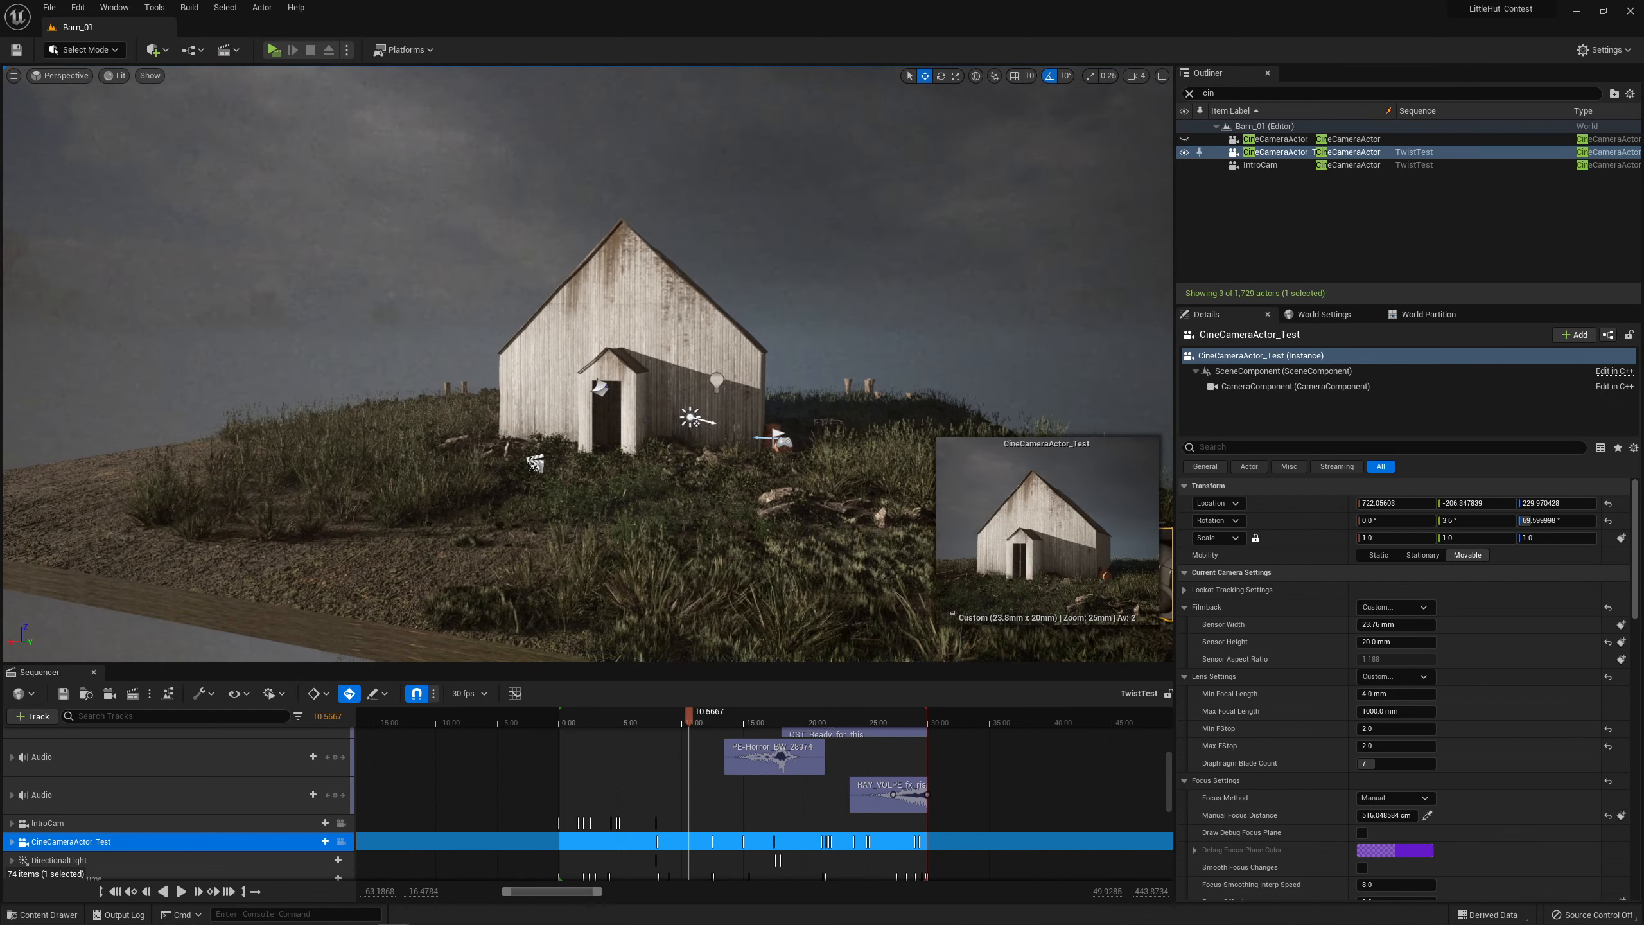